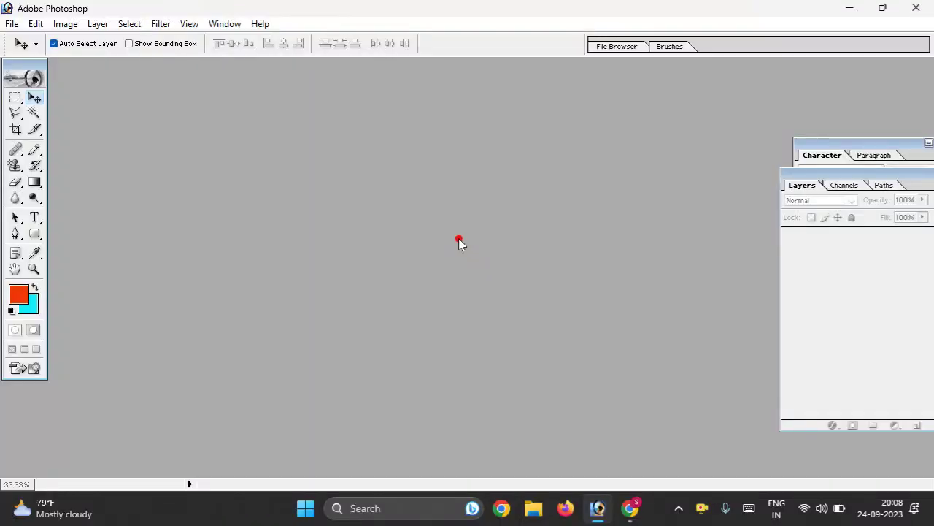
Open yt banner copy.jpg from the Desktop and enlarge its document window.
double_click(429, 205)
drag(531, 120, 534, 269)
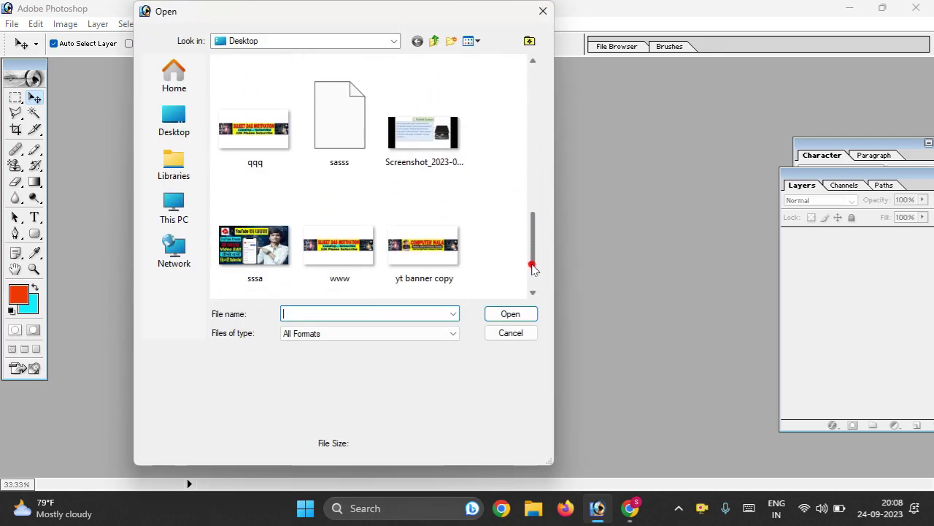
double_click(419, 248)
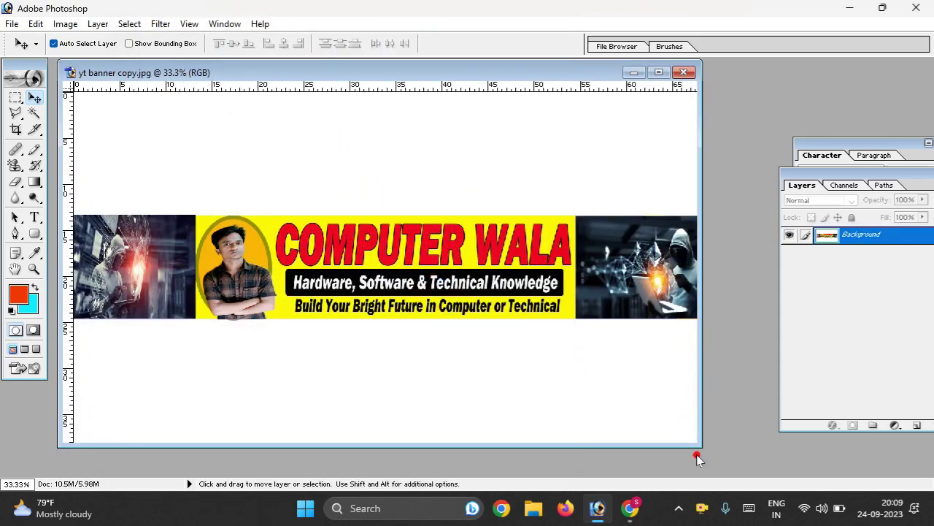
drag(698, 459, 734, 464)
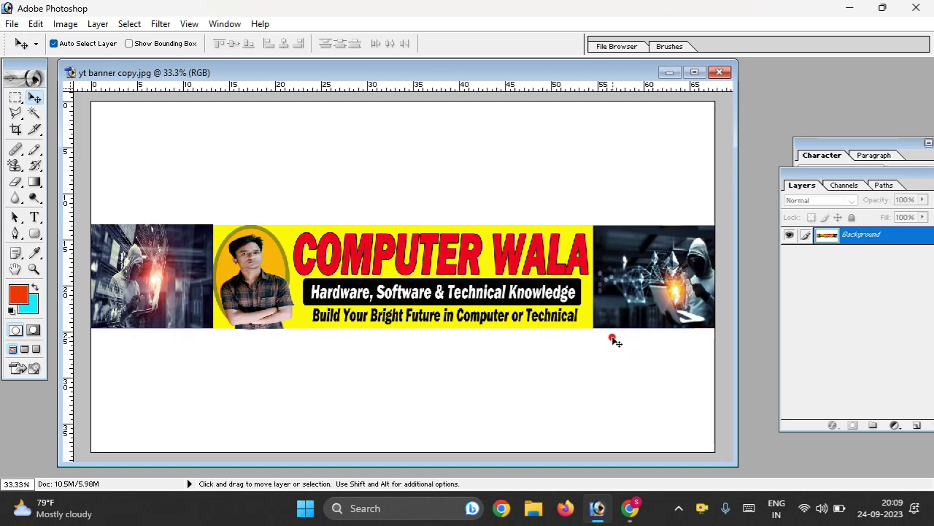
click(630, 508)
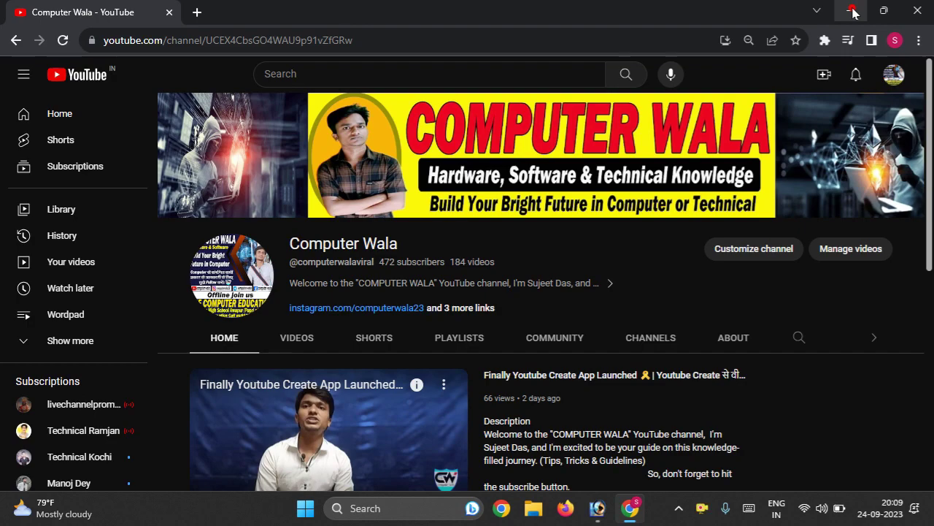
click(852, 11)
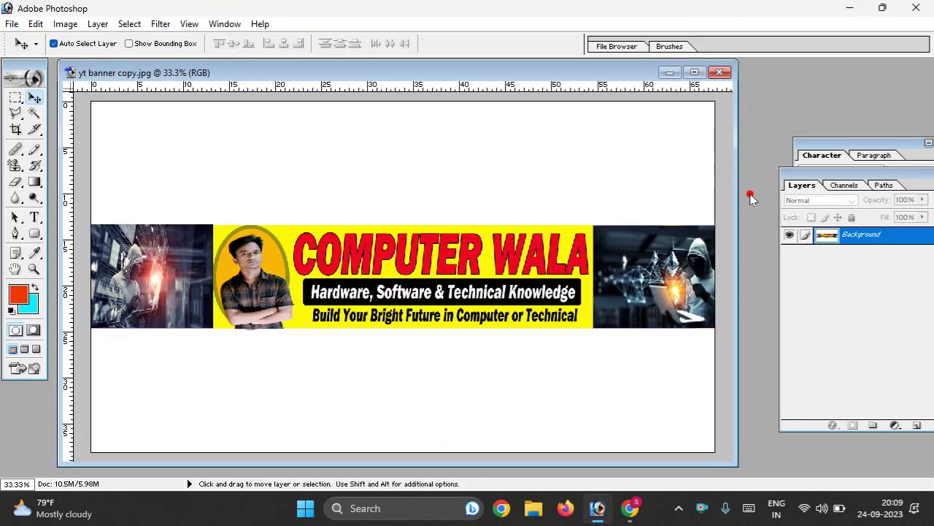
Create a new document 2560 pixels wide and 1440 pixels high.
click(13, 24)
click(16, 39)
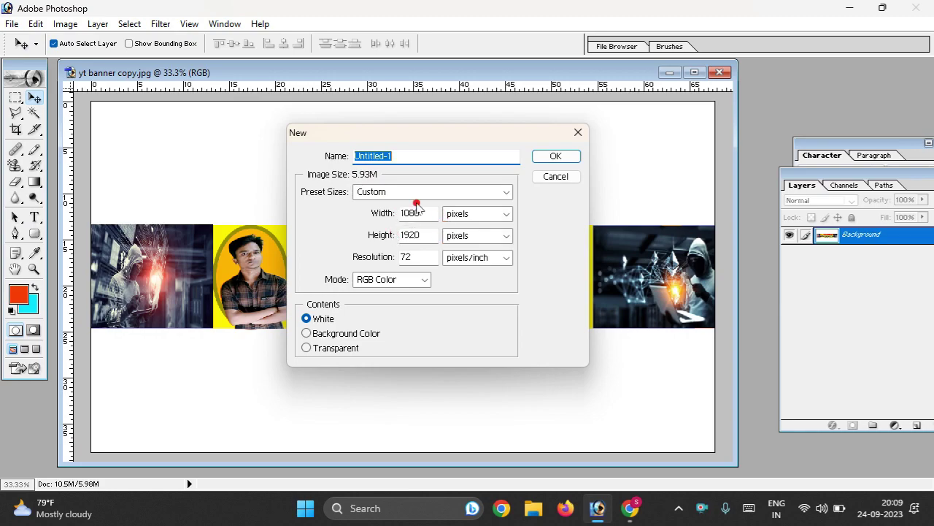
drag(436, 213, 400, 214)
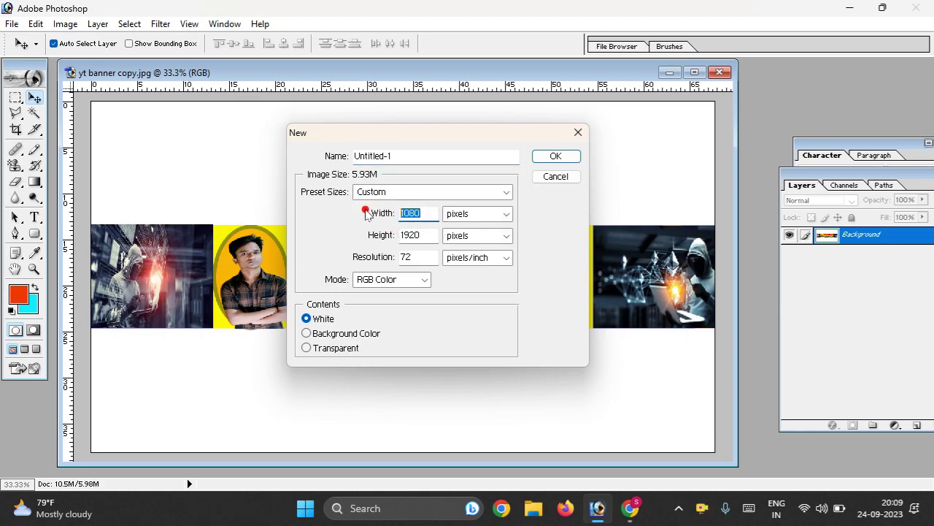
text(526)
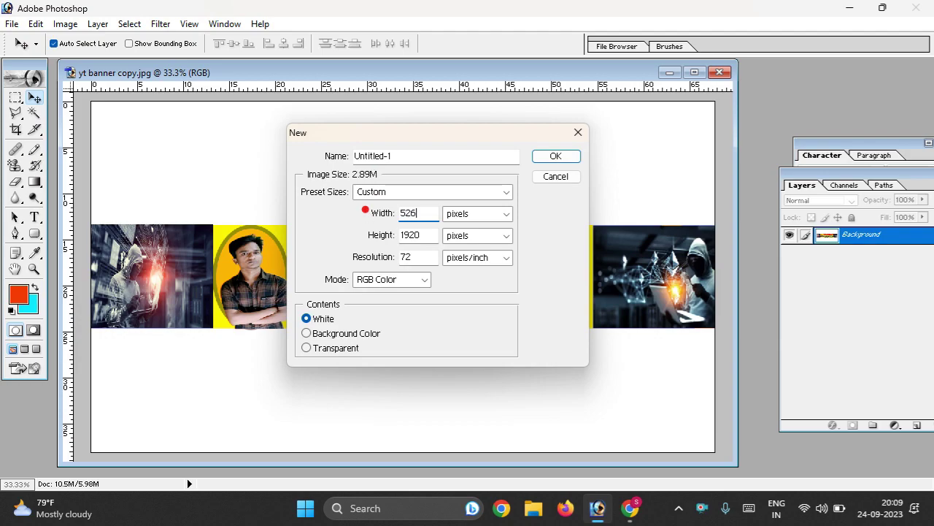
key(BackSpace)
key(BackSpace)
text(25)
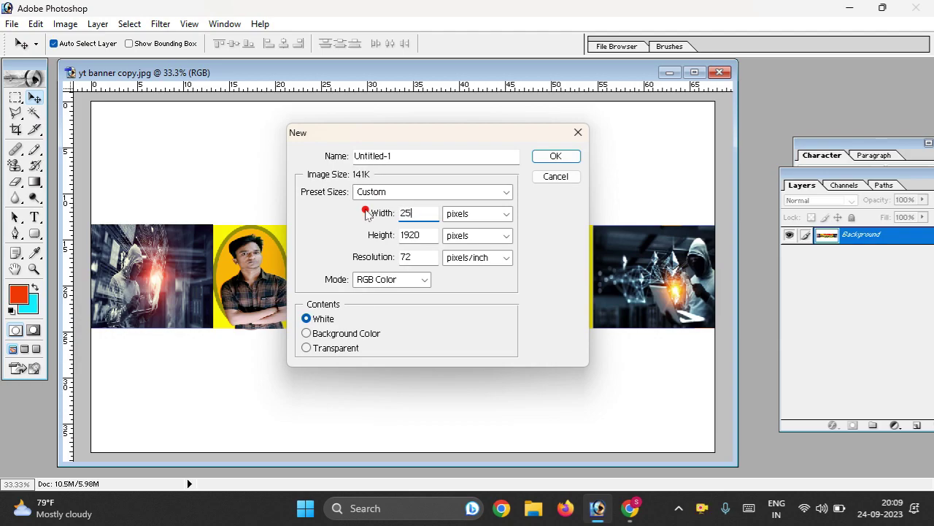
text(60)
key(Tab)
key(Tab)
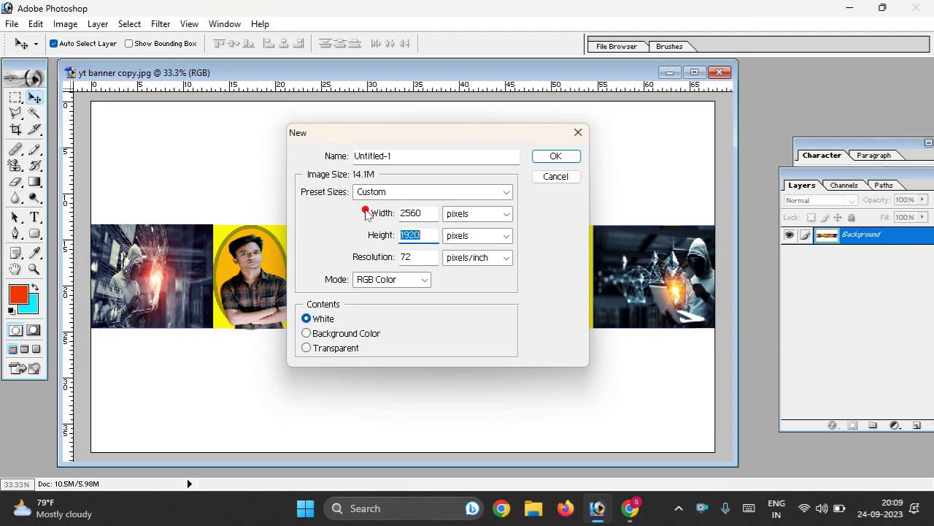
text(144)
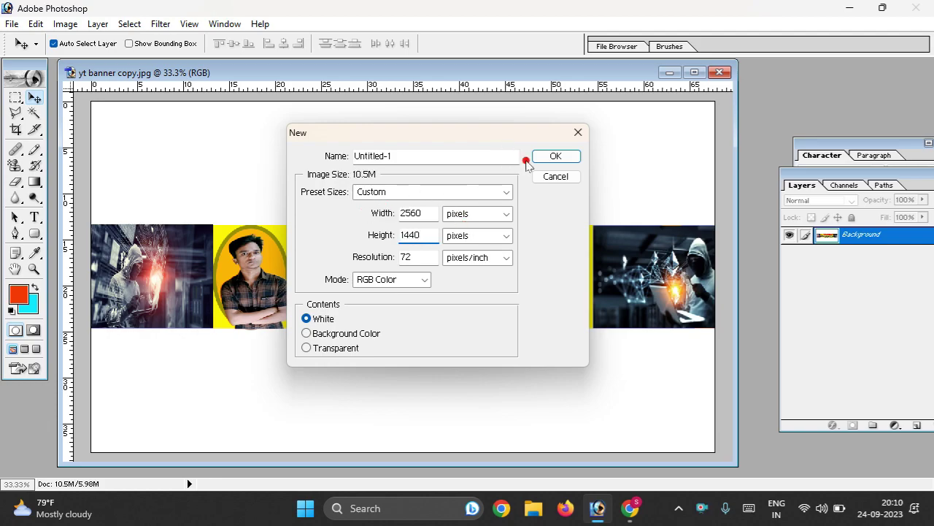
click(554, 157)
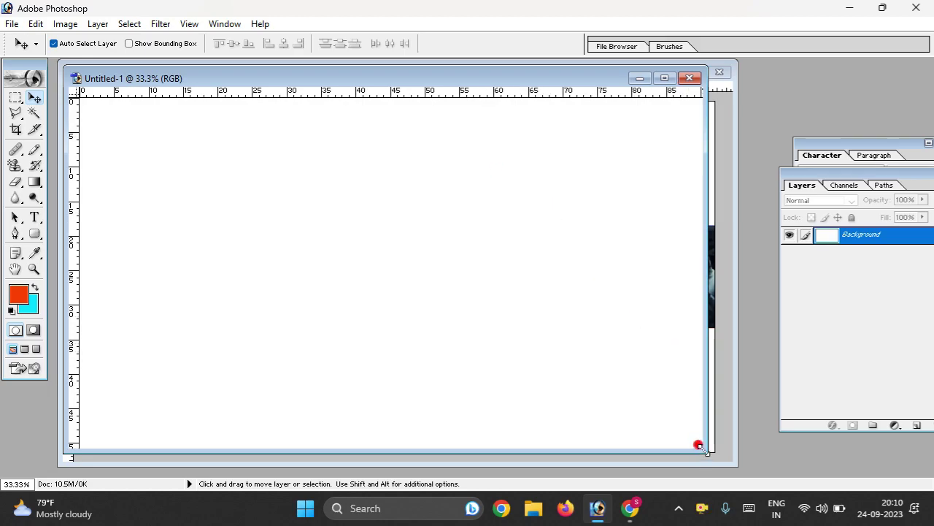
Enlarge the Untitled-1 window and position it over the banner.
drag(698, 444, 752, 473)
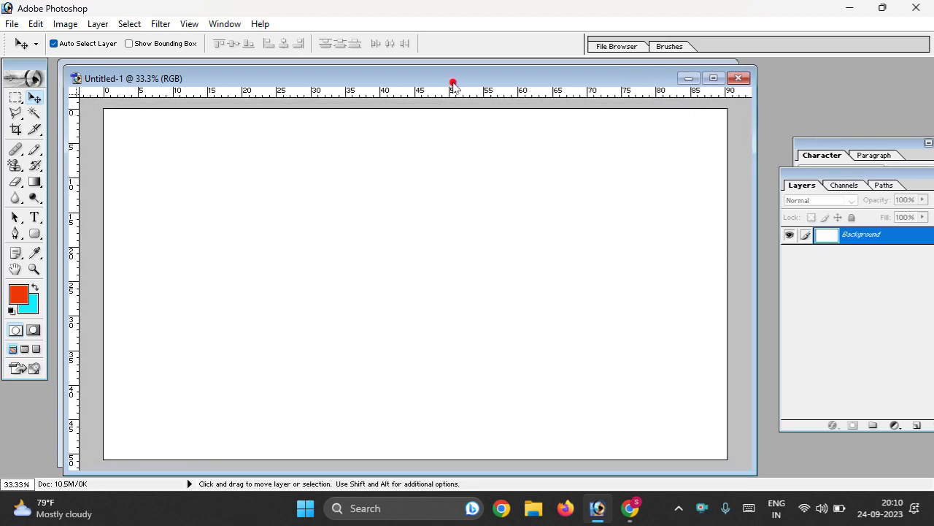
drag(452, 84, 578, 83)
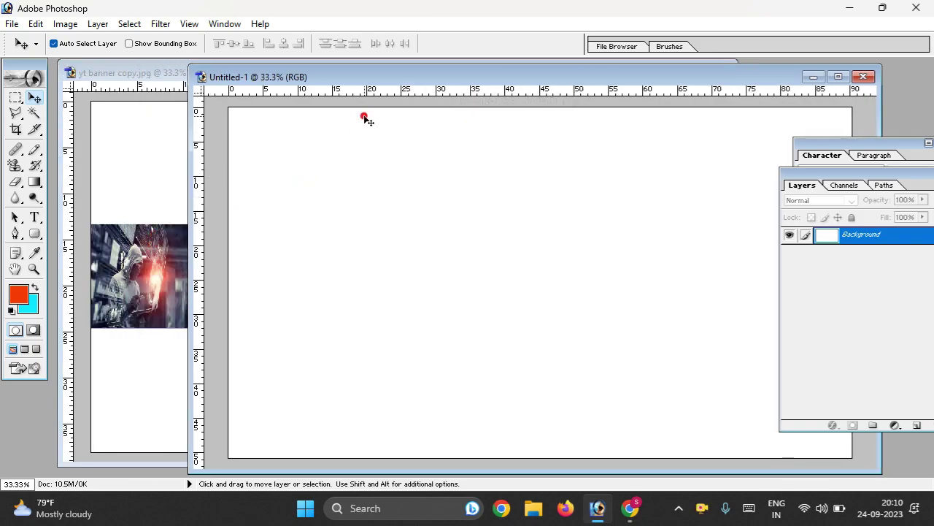
drag(375, 76, 249, 82)
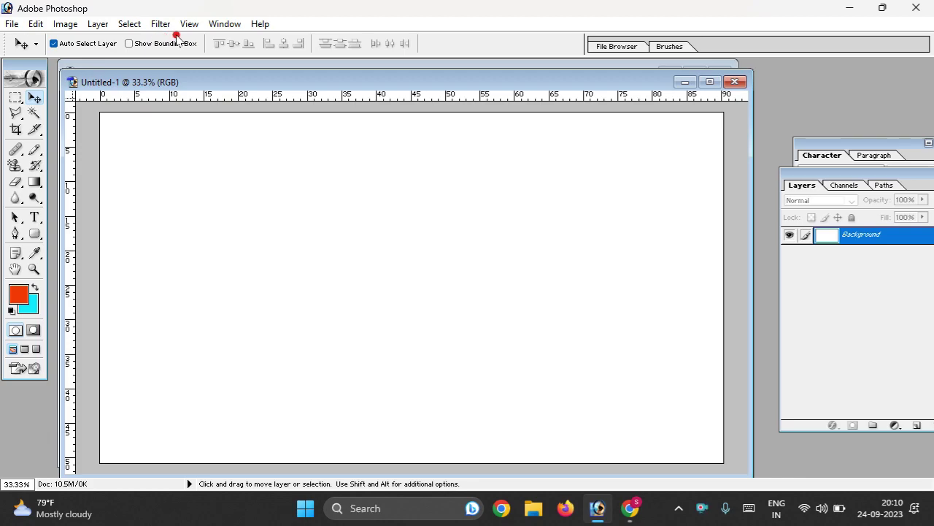
Add two vertical guides with View > New Guide, at 501 px and 2064 px.
click(188, 25)
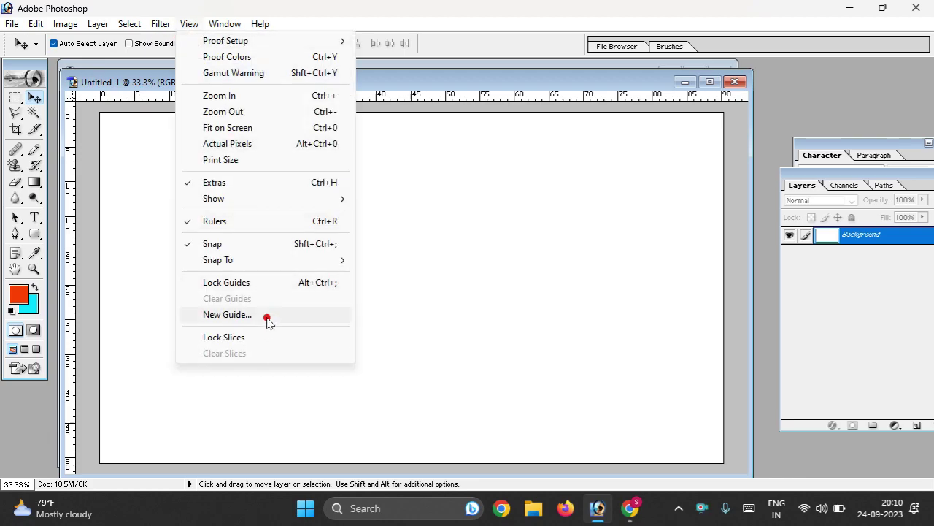
click(268, 321)
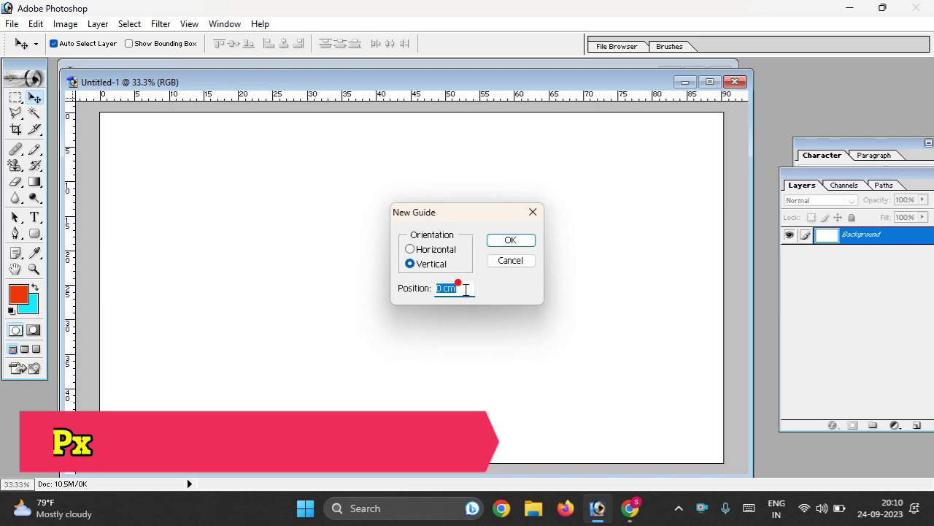
text(501)
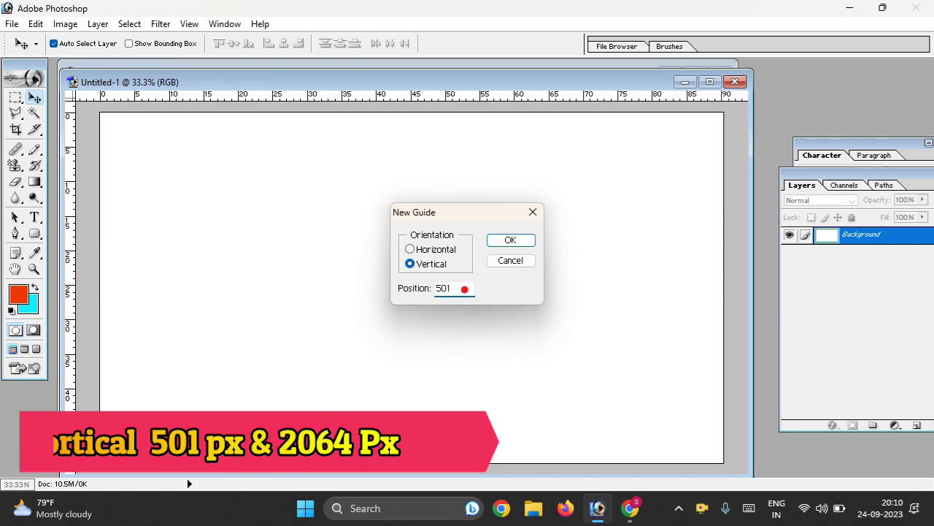
text(px)
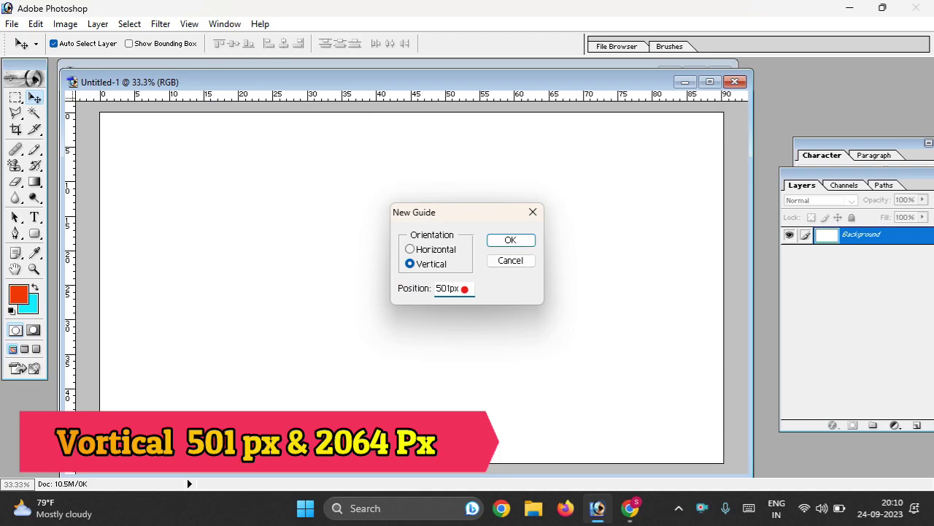
click(511, 242)
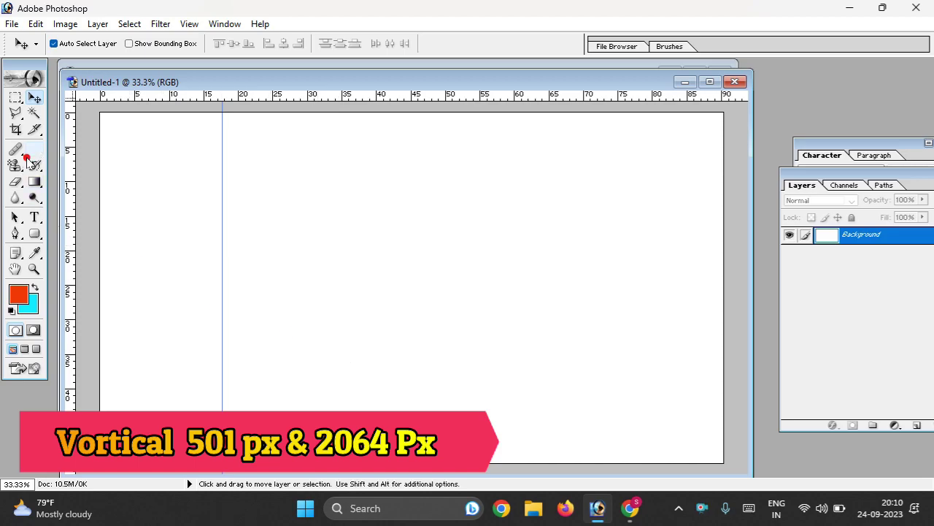
click(192, 24)
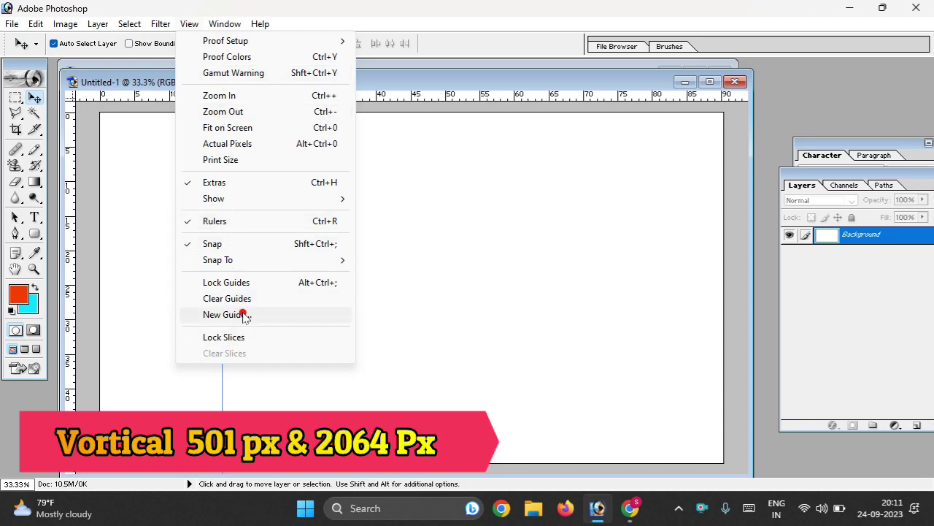
click(244, 314)
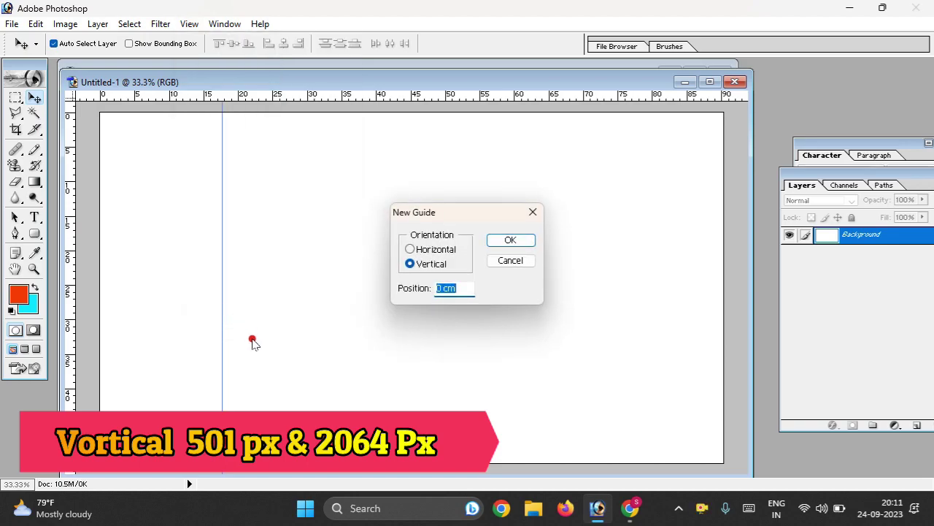
text(2064)
click(510, 241)
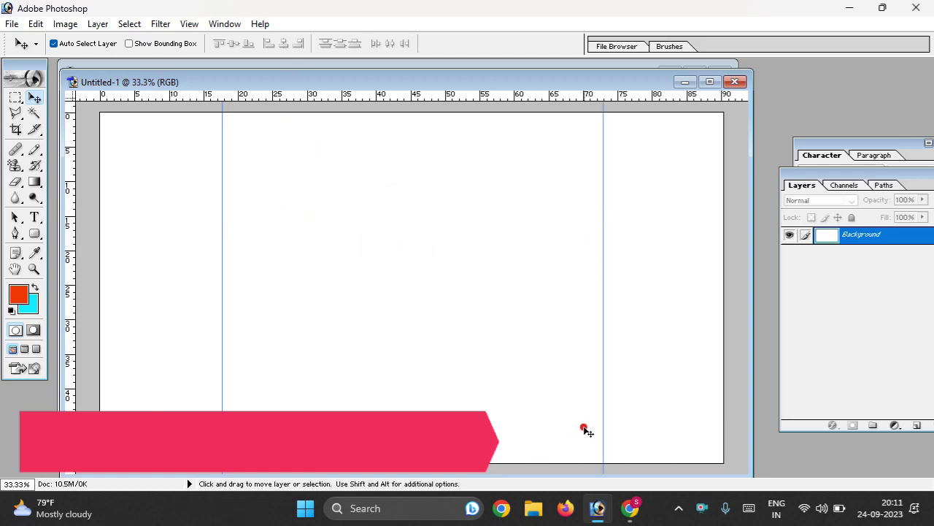
Add a horizontal guide at 507 px.
click(129, 23)
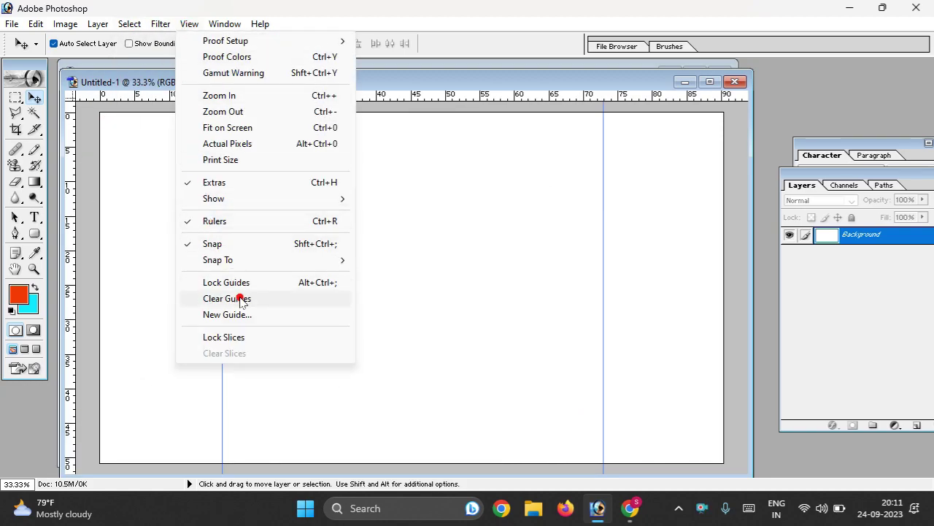
click(241, 314)
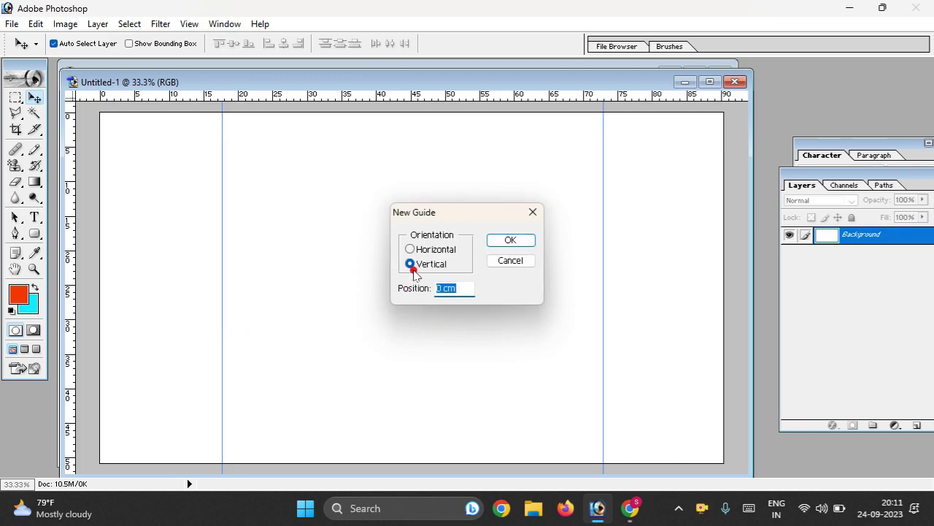
click(410, 250)
click(410, 250)
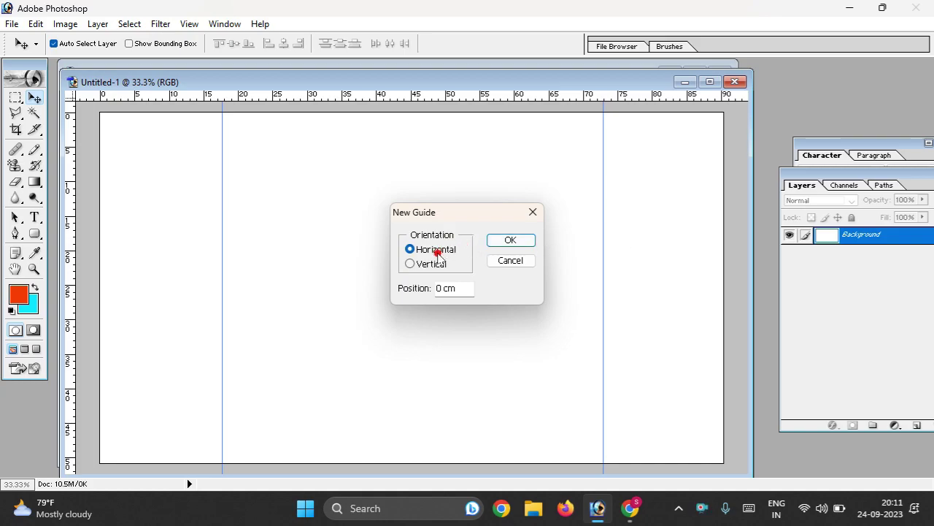
drag(457, 288, 395, 284)
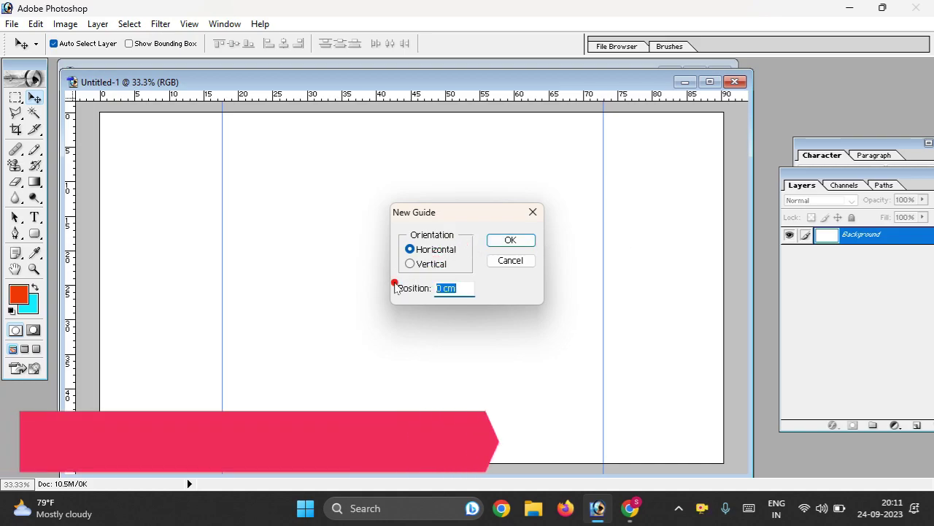
text(507)
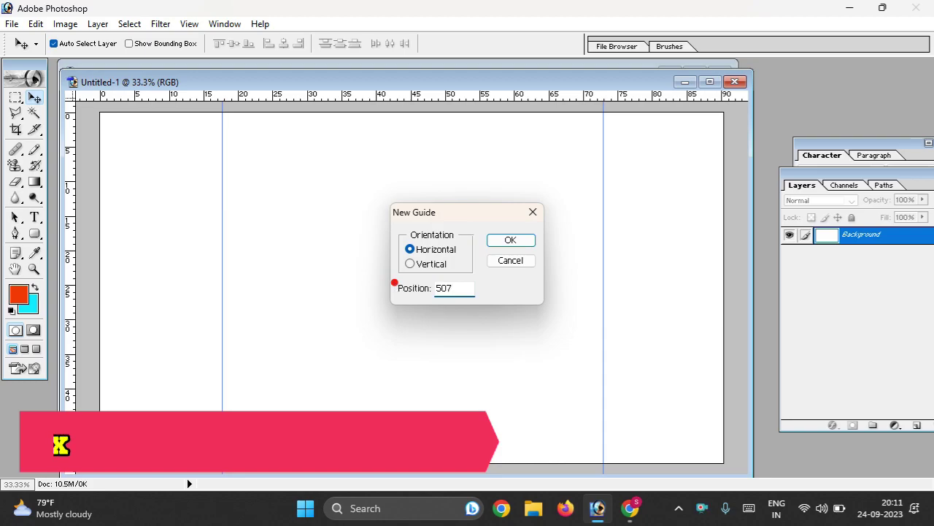
text(px)
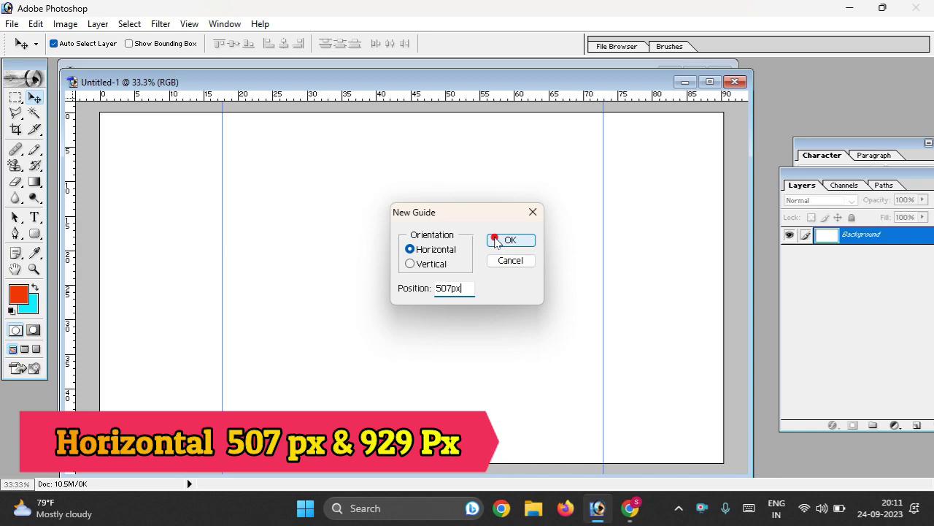
click(495, 242)
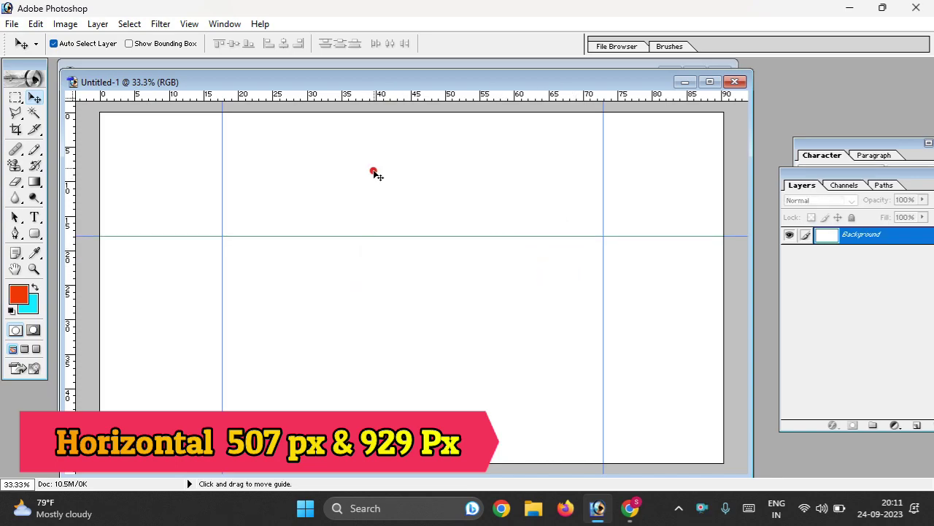
Add a second horizontal guide at 929 px.
click(192, 24)
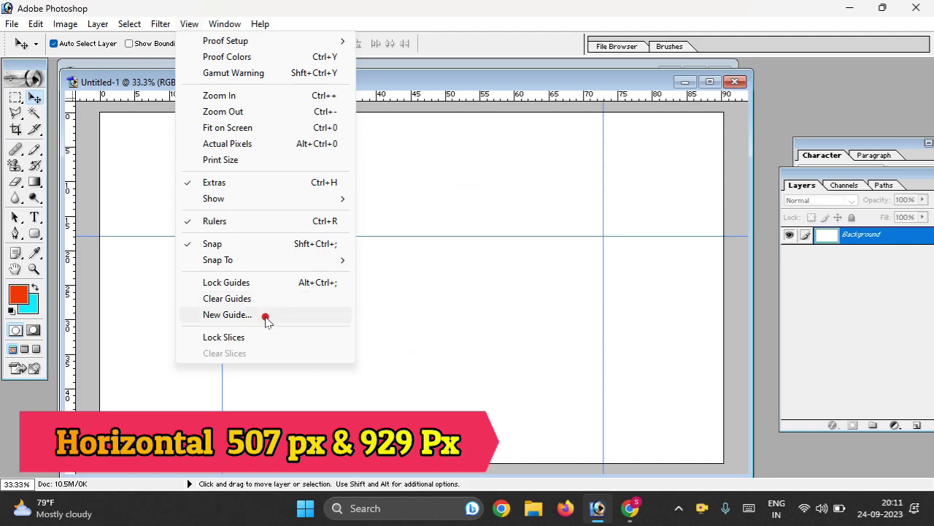
click(266, 319)
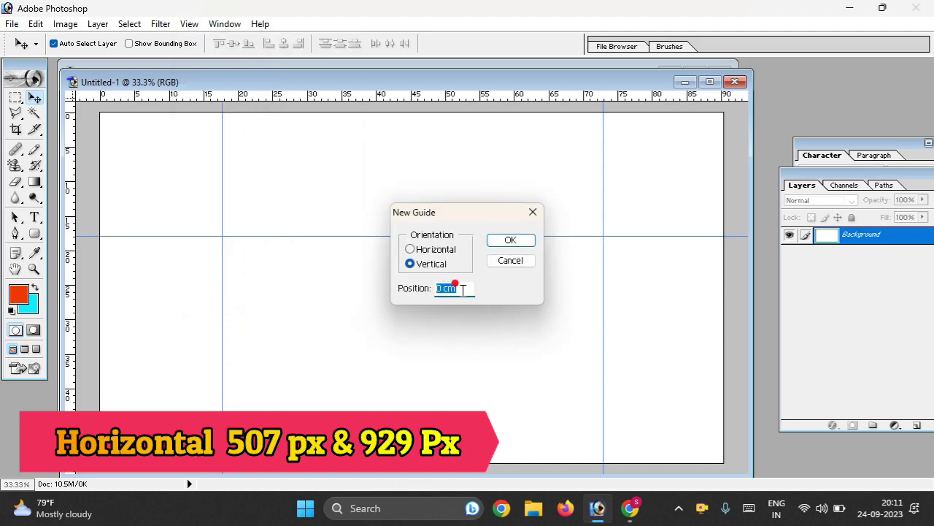
text(929)
click(411, 250)
click(525, 241)
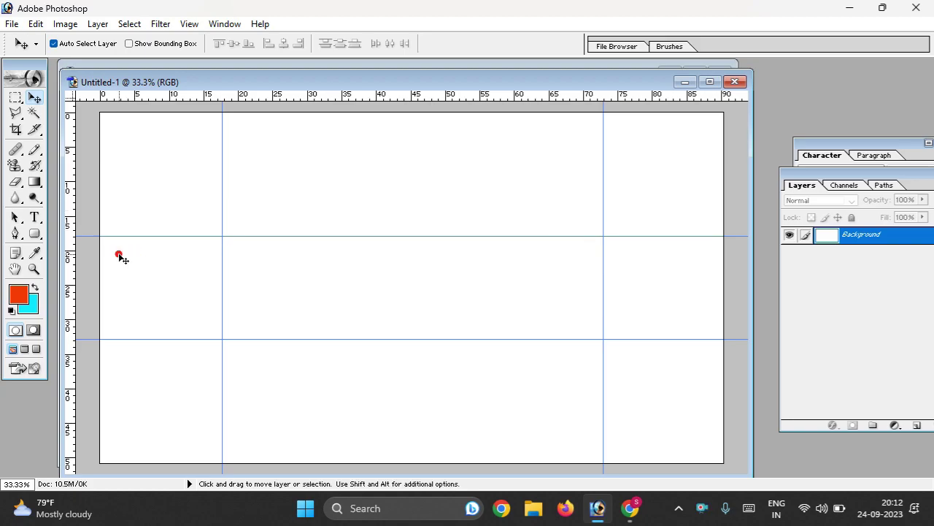
Select the Rectangle tool and bring Untitled-1 back to the front.
click(42, 238)
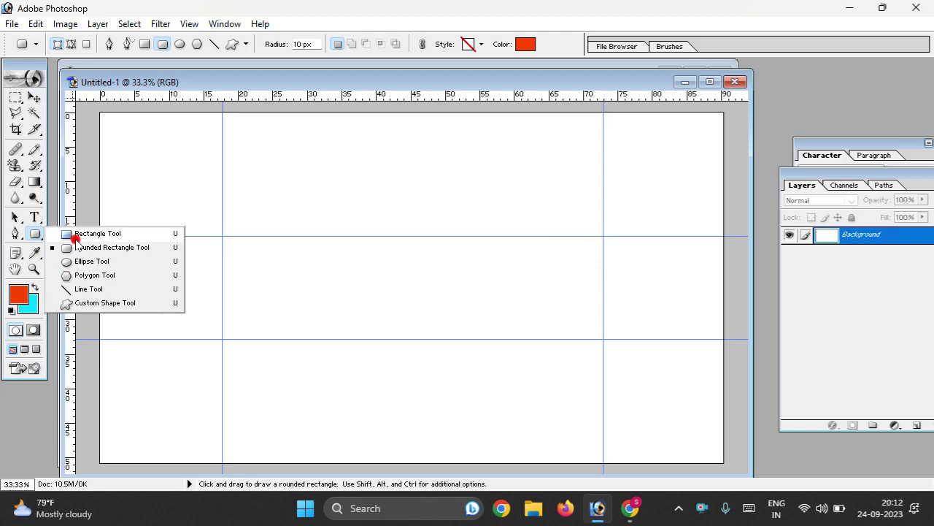
click(76, 235)
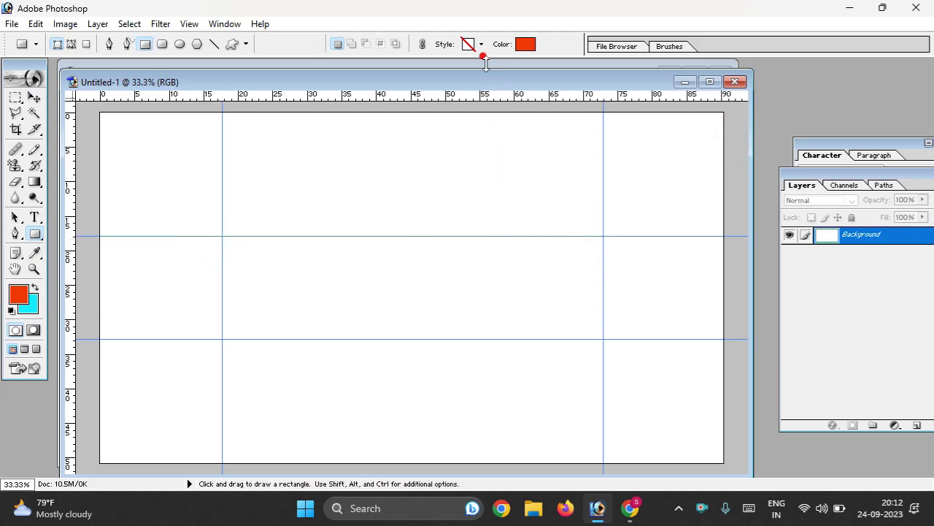
drag(484, 70, 487, 86)
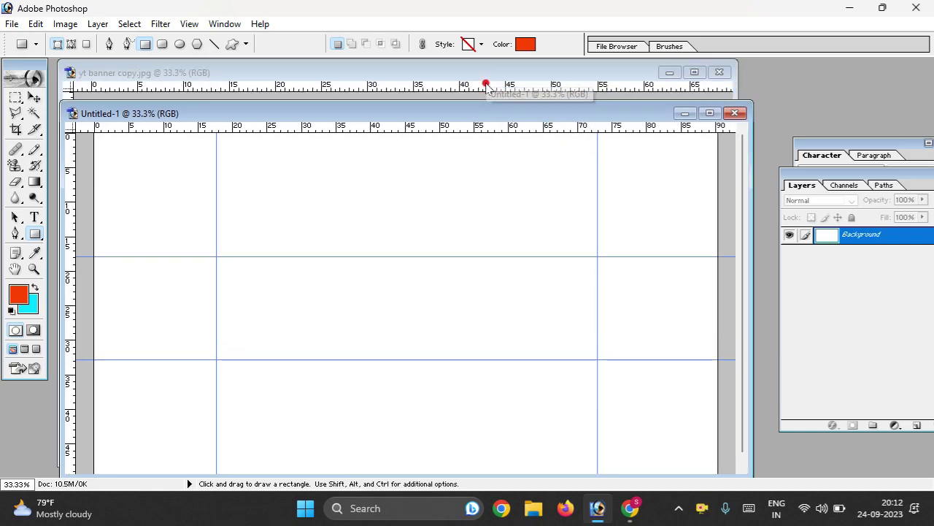
click(487, 85)
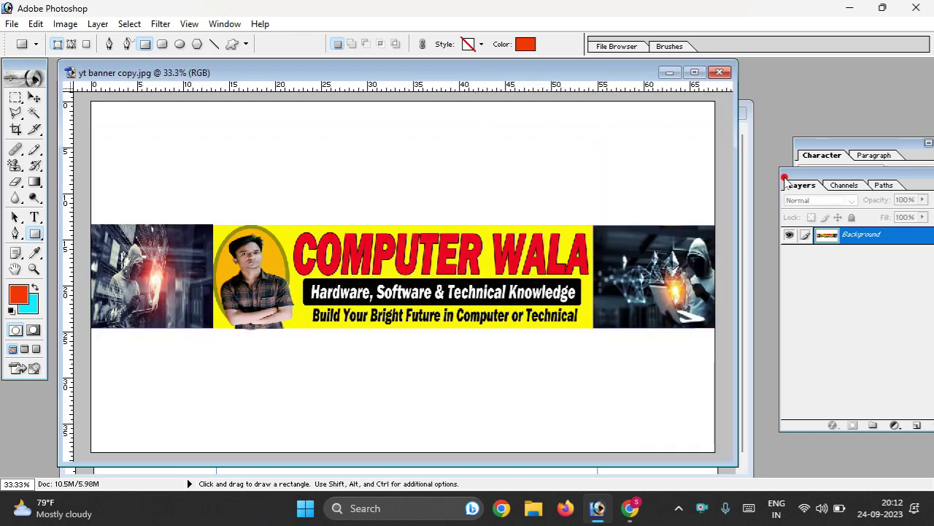
click(747, 176)
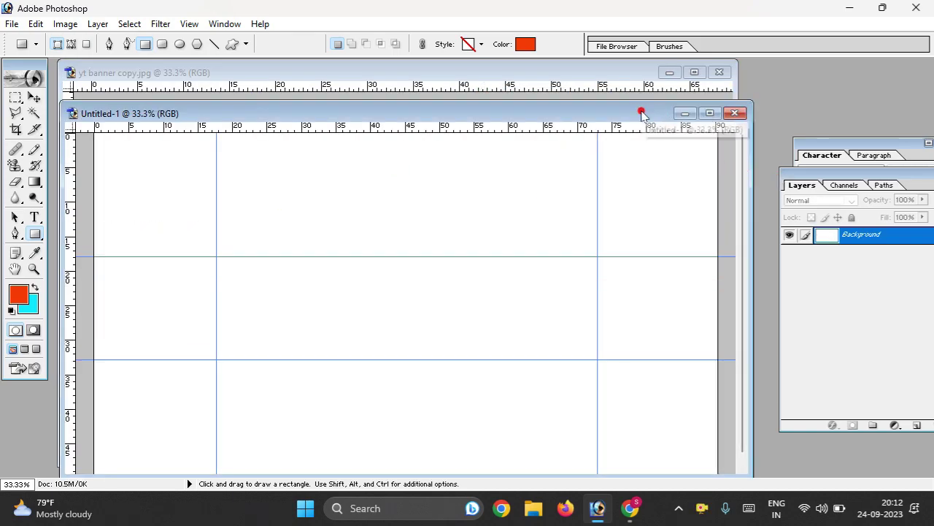
drag(642, 115, 650, 103)
Draw a yellow-filled rectangle across the centre guide cell.
click(37, 235)
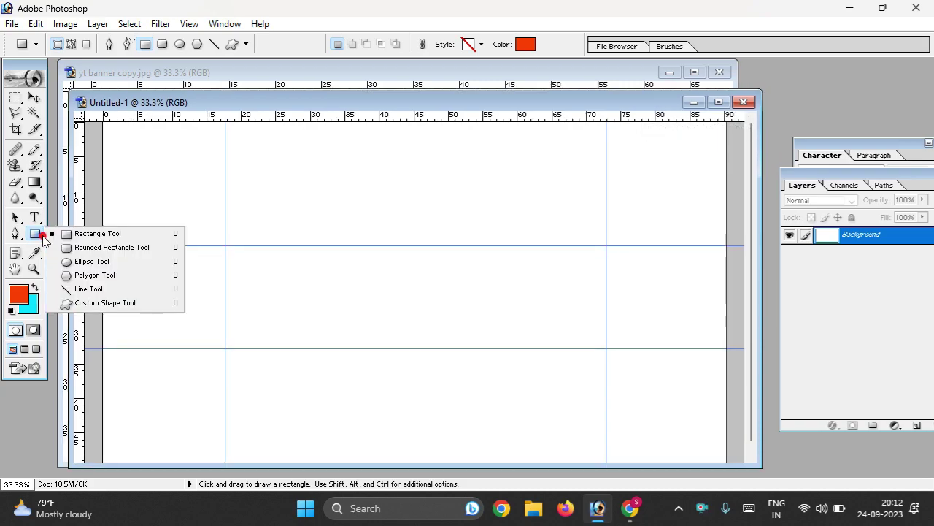
click(63, 230)
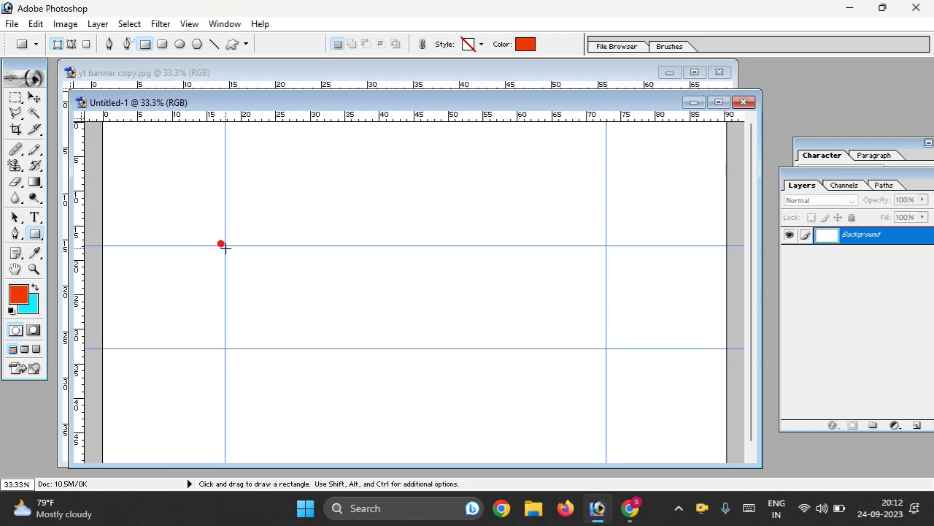
drag(225, 246, 605, 348)
click(533, 44)
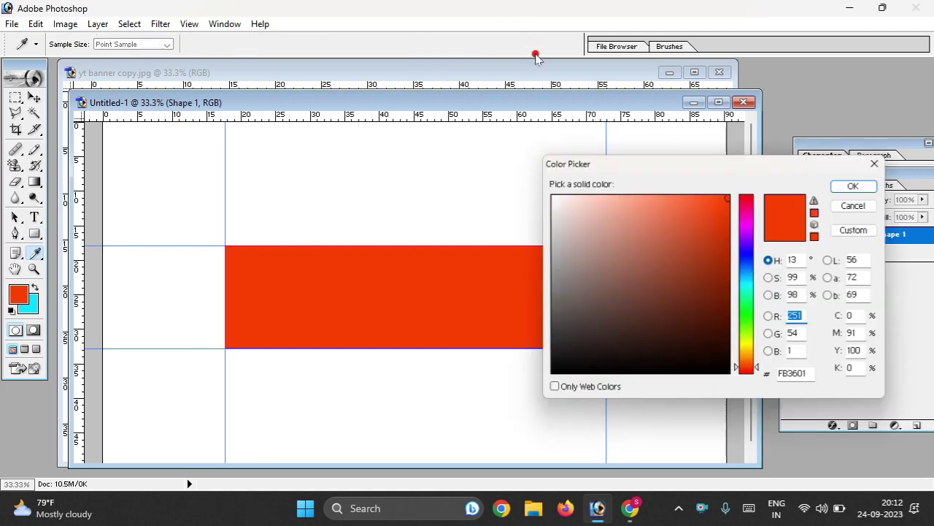
click(749, 351)
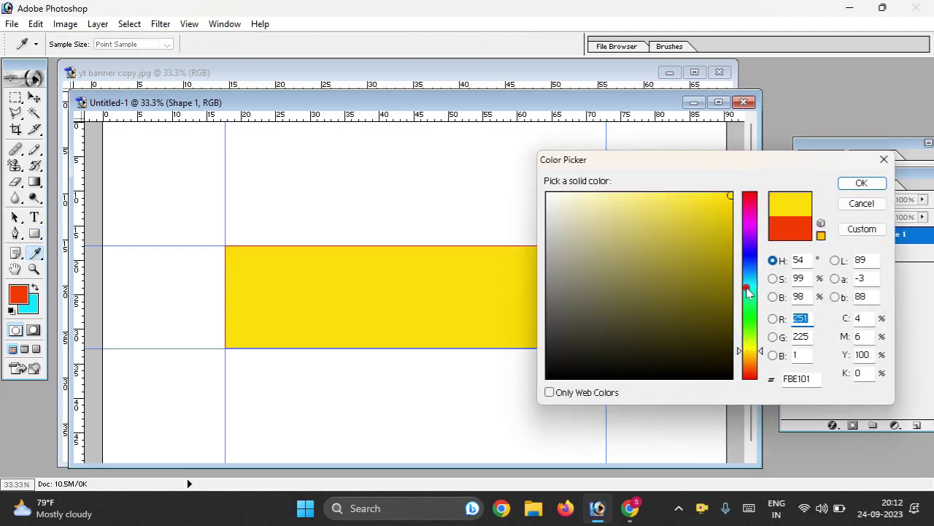
click(862, 184)
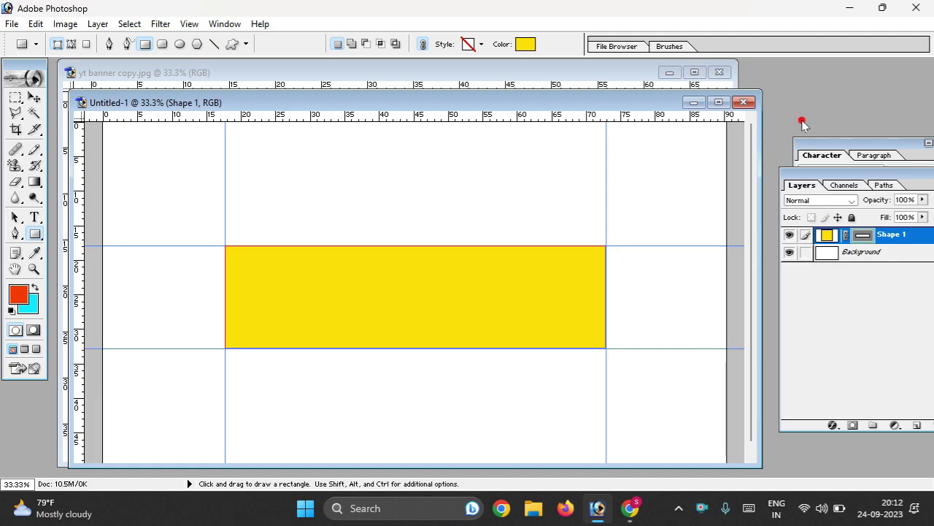
key(ctrl+o)
Open a1 copy.jpg and a2.jpg from the Desktop together.
drag(529, 89, 547, 175)
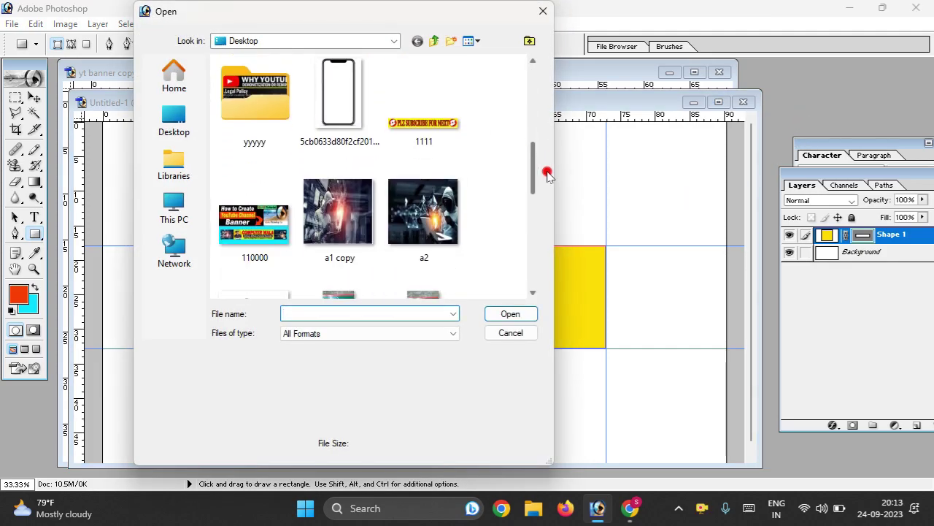
click(306, 231)
ctrl+click(420, 216)
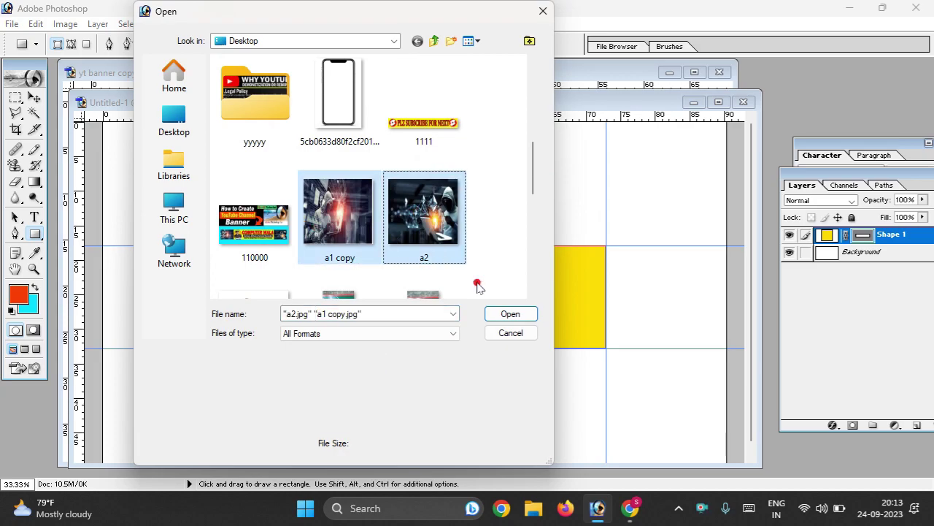
click(511, 313)
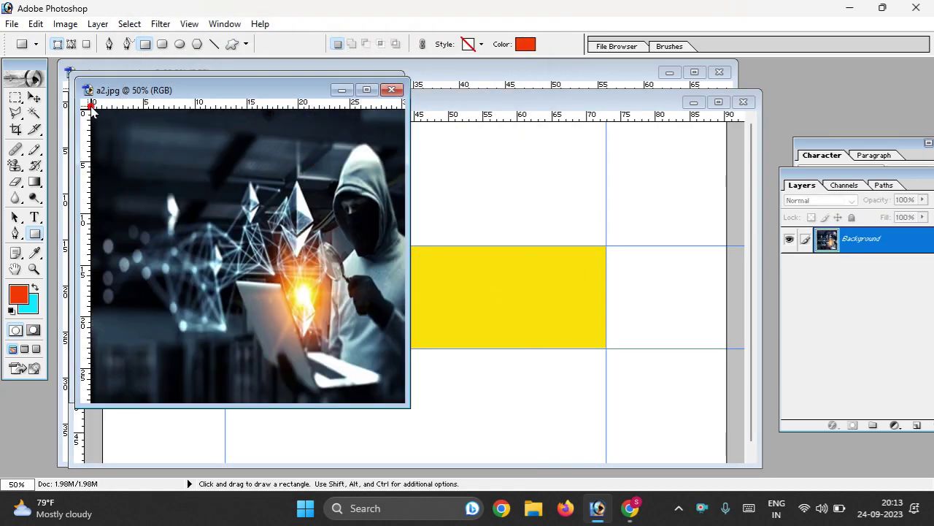
Move the a2 photo into the banner and scale it into the right guide cell.
click(33, 97)
drag(226, 298, 567, 298)
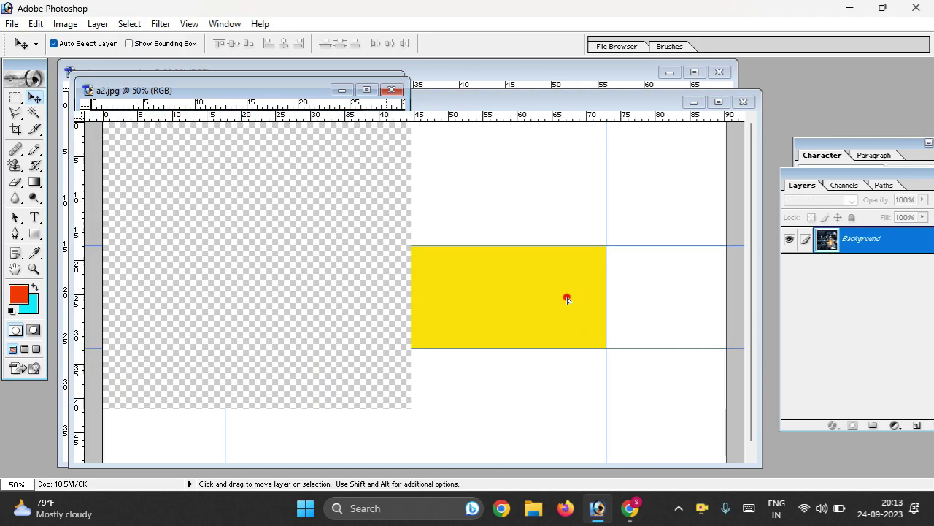
key(ctrl+t)
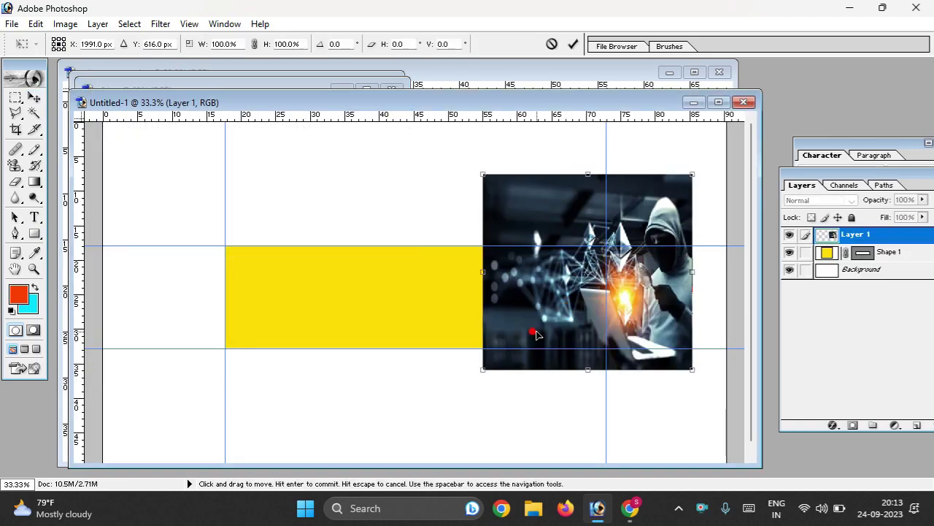
mouse_move(484, 369)
mouse_down()
mouse_move(540, 234)
mouse_move(558, 228)
mouse_move(586, 246)
mouse_move(605, 292)
mouse_move(603, 346)
mouse_up()
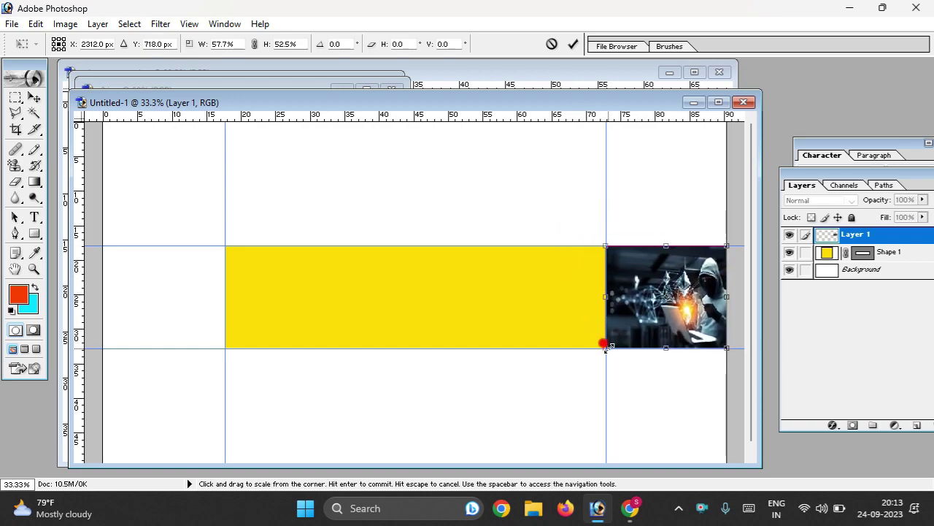
key(Return)
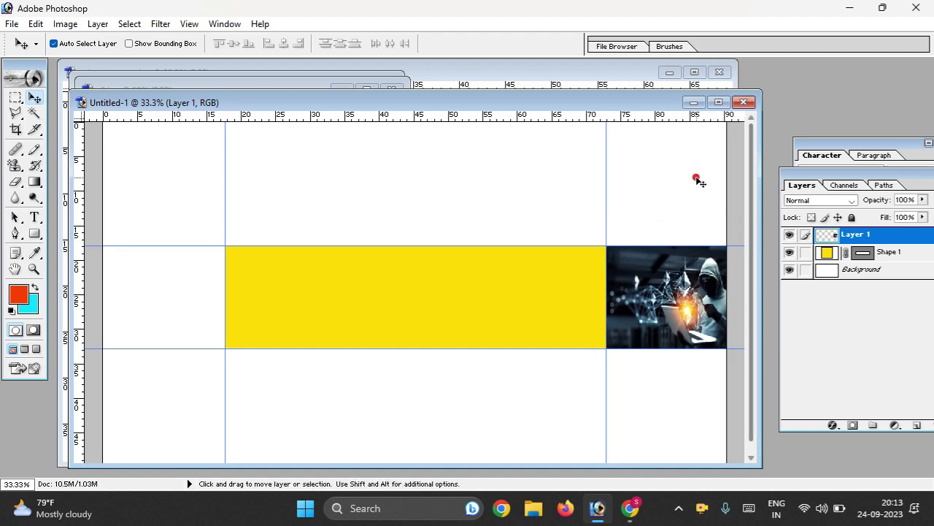
drag(265, 102, 434, 101)
Bring the a1 copy photo into the banner and scale it into the left cell.
click(401, 98)
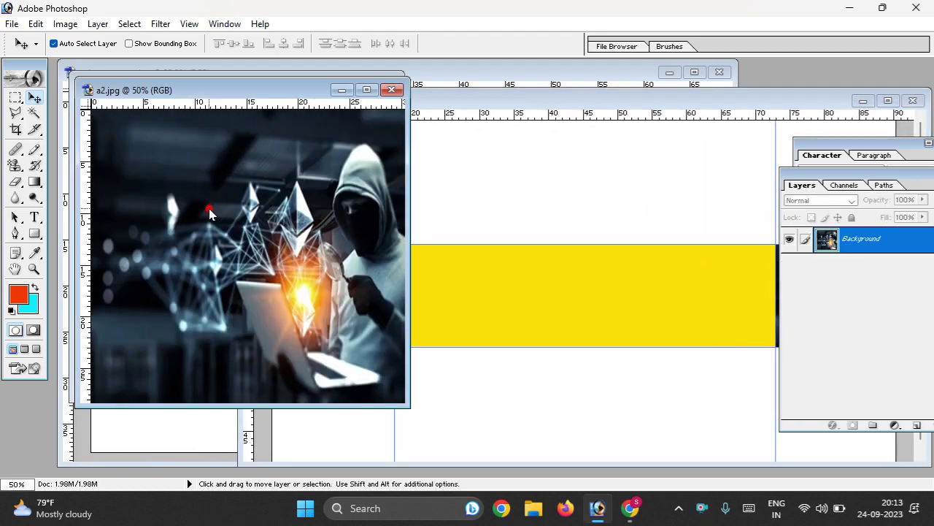
click(392, 90)
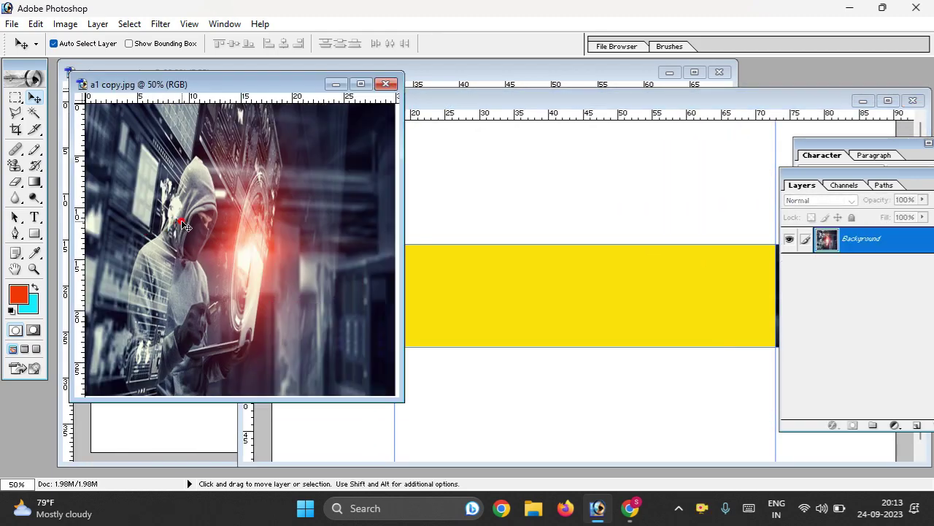
drag(343, 241, 471, 274)
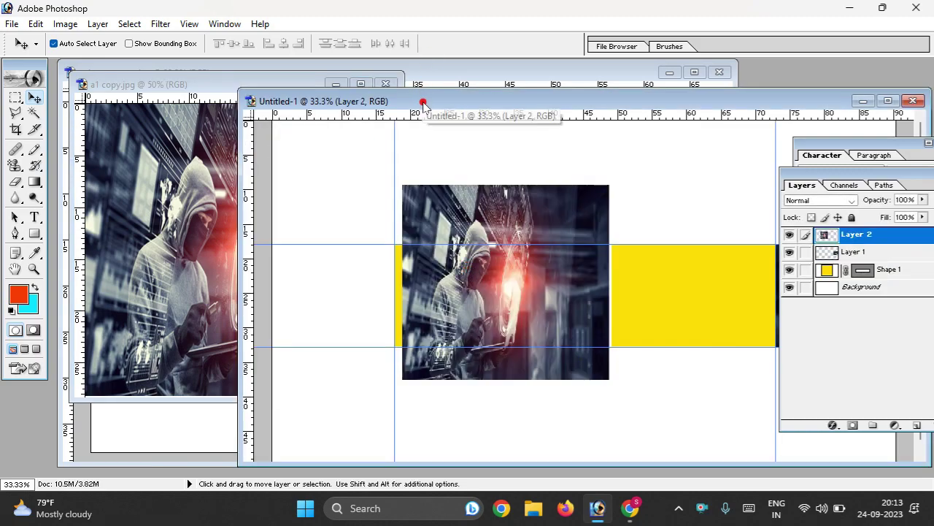
drag(420, 102, 281, 62)
drag(313, 196, 219, 231)
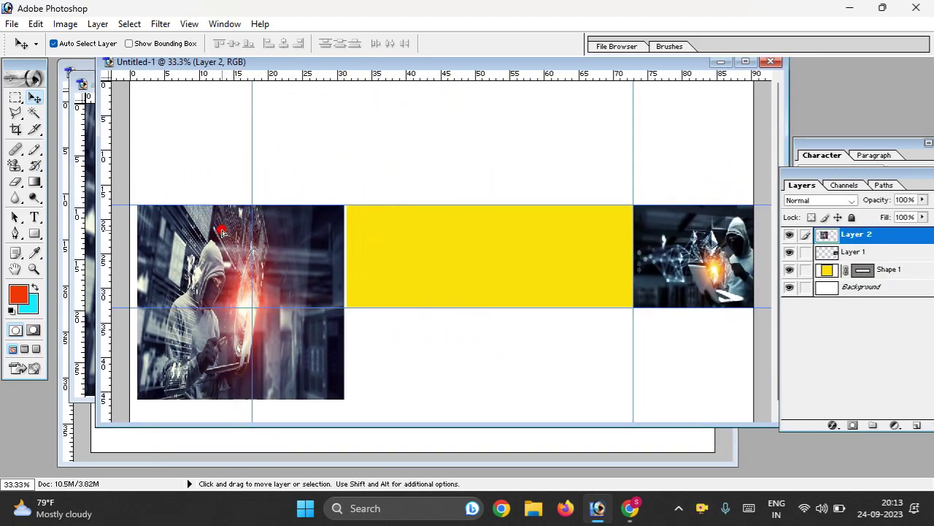
key(ctrl+t)
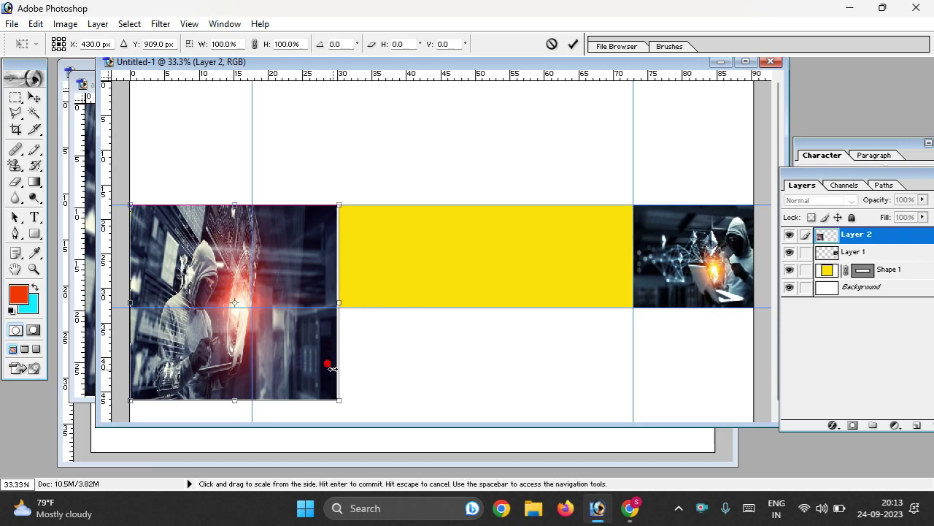
mouse_move(336, 398)
mouse_down()
mouse_move(263, 342)
mouse_move(250, 305)
mouse_up()
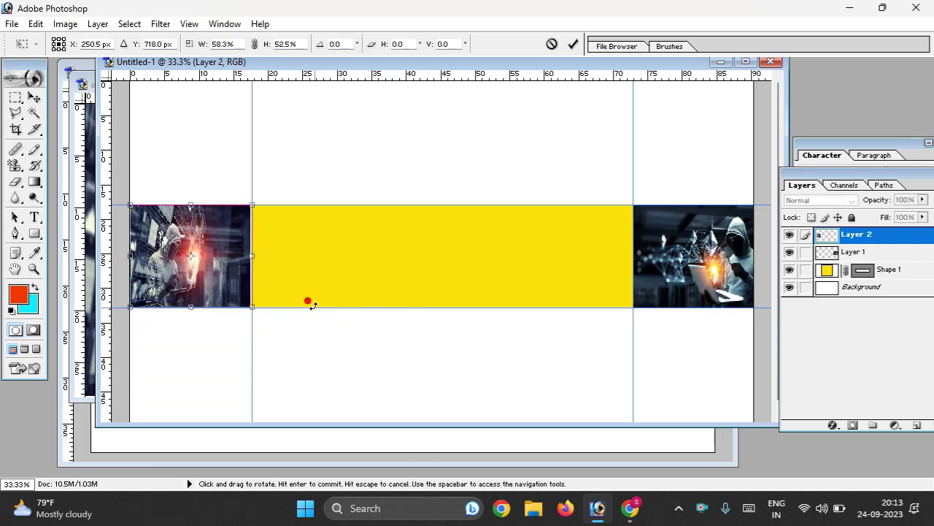
key(Return)
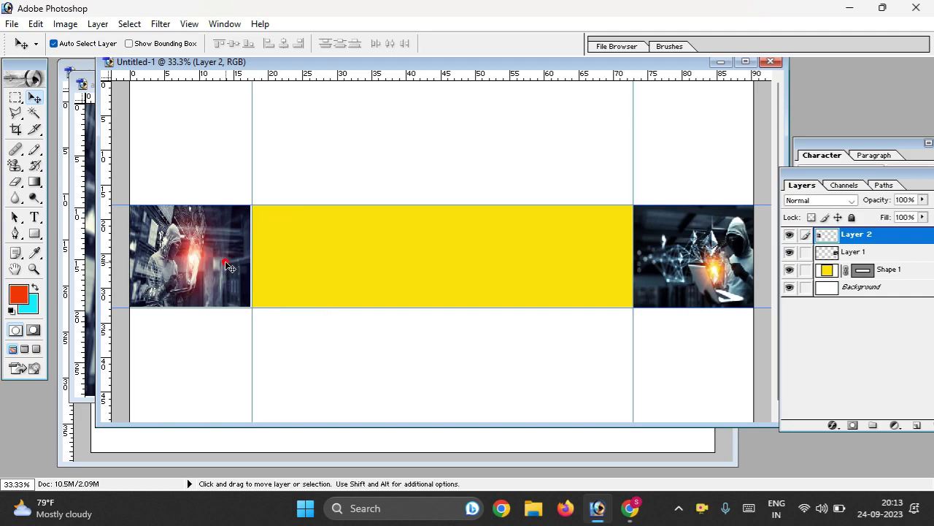
Stretch the left photo to the canvas edge and move the yellow band layer to the top.
key(Right)
key(Right)
key(Right)
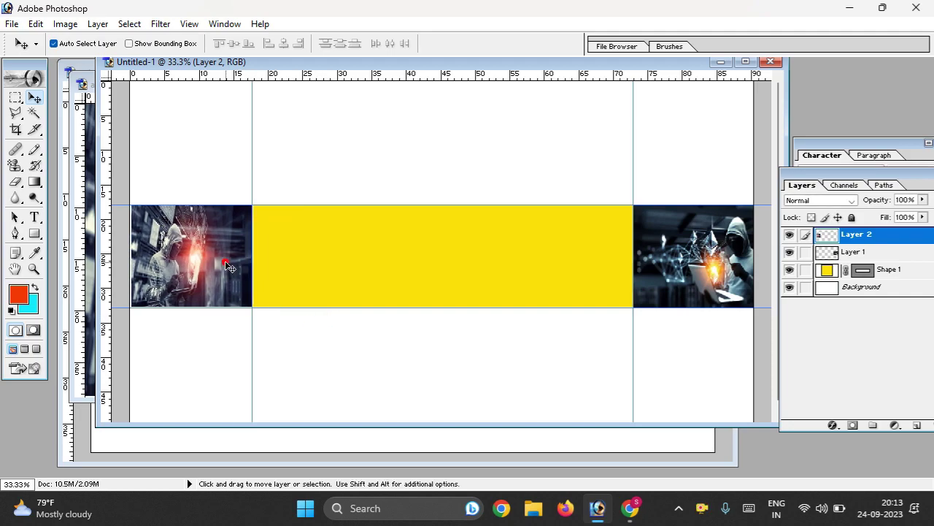
key(ctrl+t)
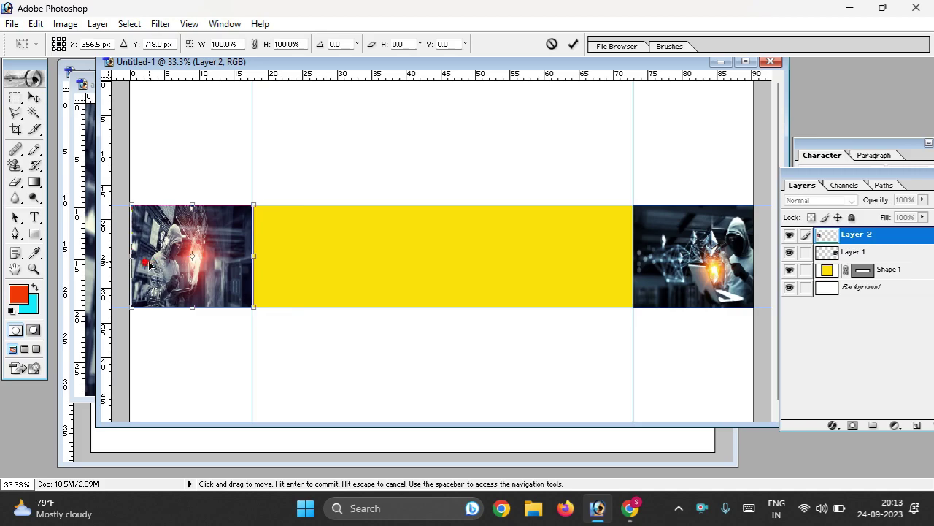
drag(132, 256, 127, 255)
key(Return)
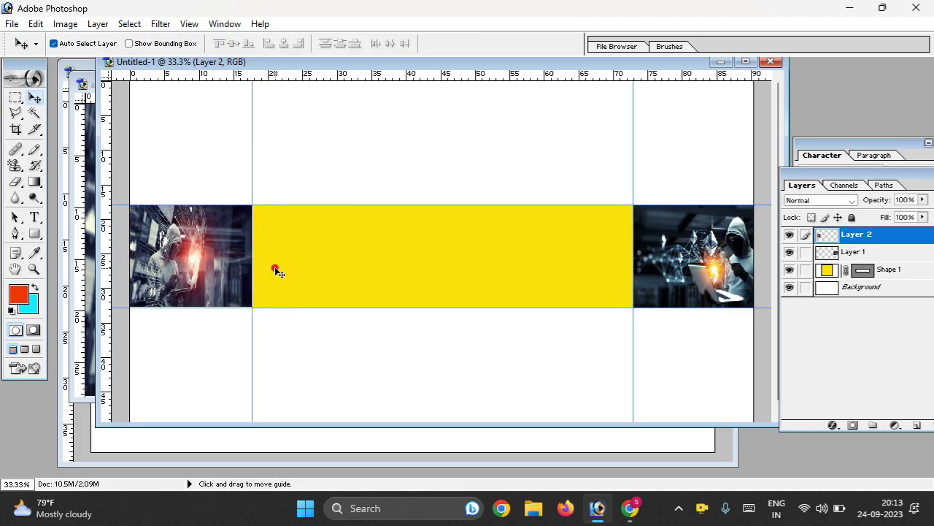
click(304, 268)
key(ctrl+shift+bracketright)
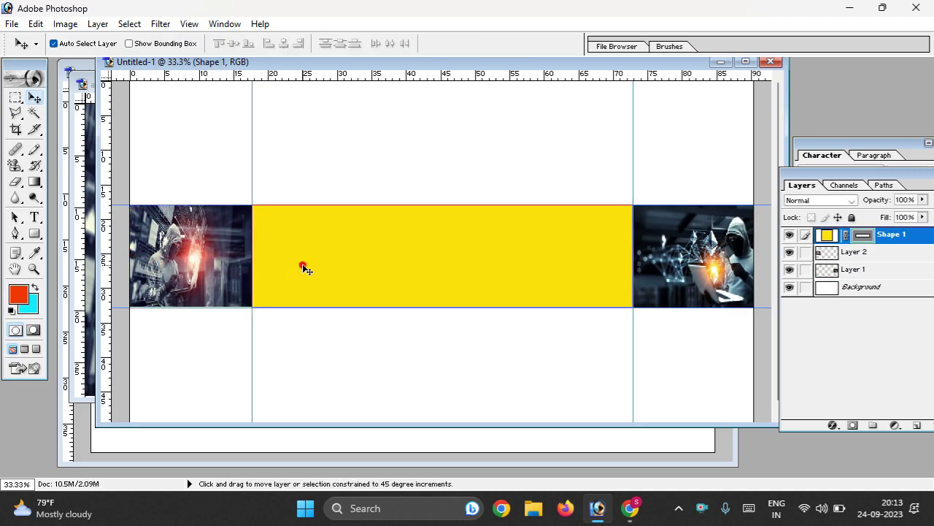
click(369, 174)
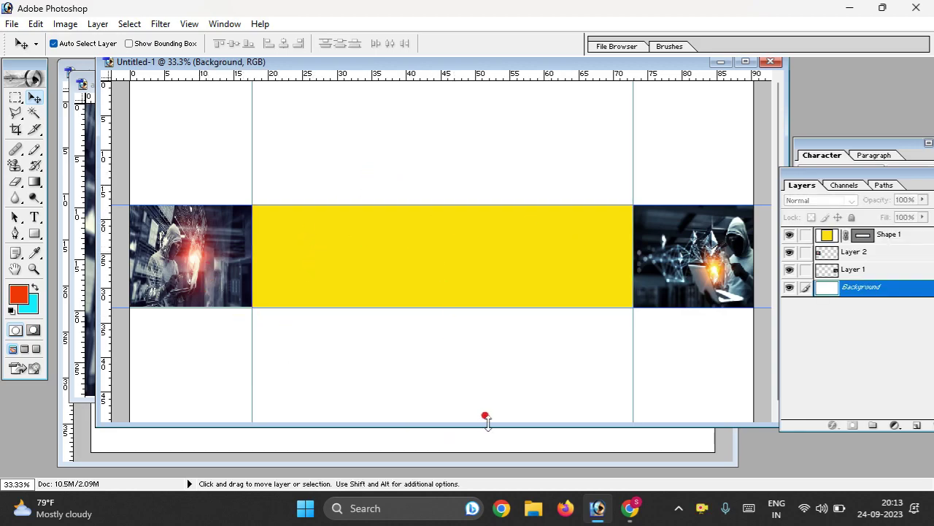
Add an empty text box above the yellow band, then browse the Desktop images to open.
drag(486, 427, 488, 468)
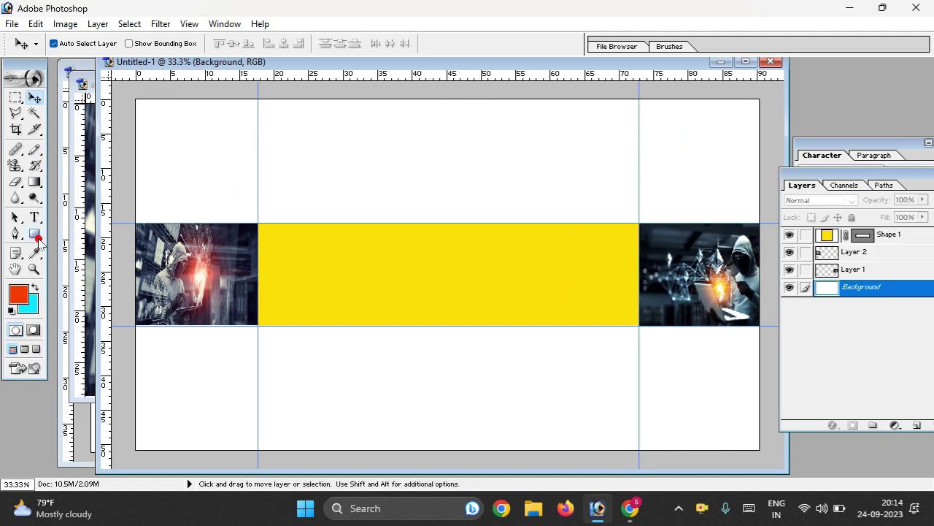
click(34, 217)
drag(232, 151, 602, 228)
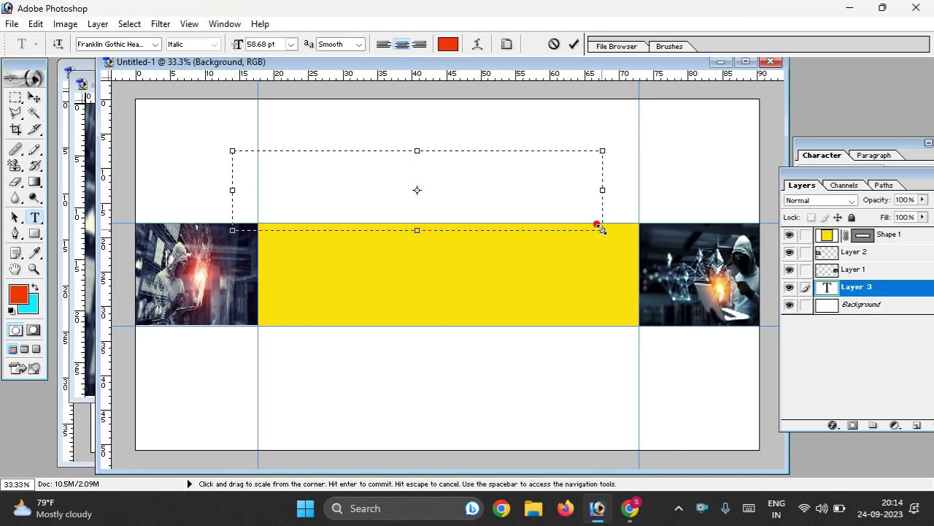
click(35, 97)
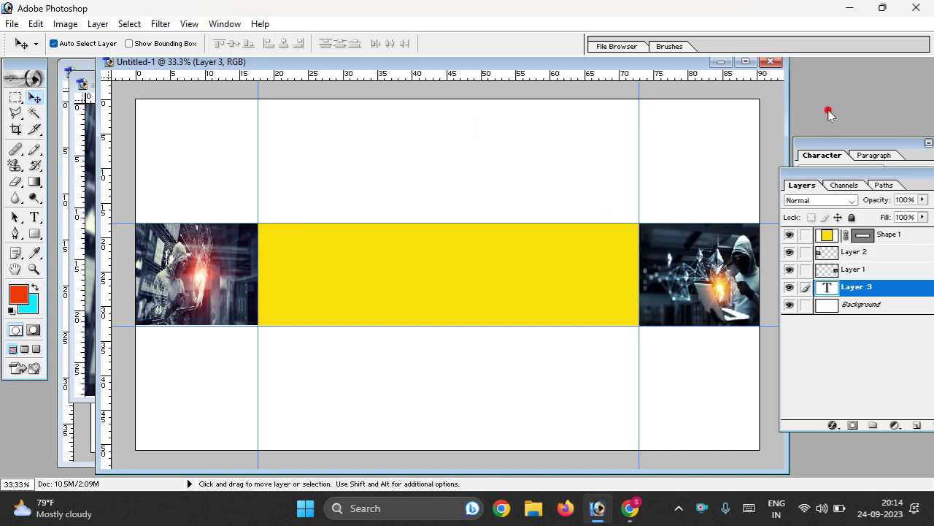
key(ctrl+o)
drag(532, 100, 533, 201)
Open a3.jpg, select the person with Magic Wand and inverse, and drag them into the banner.
double_click(252, 195)
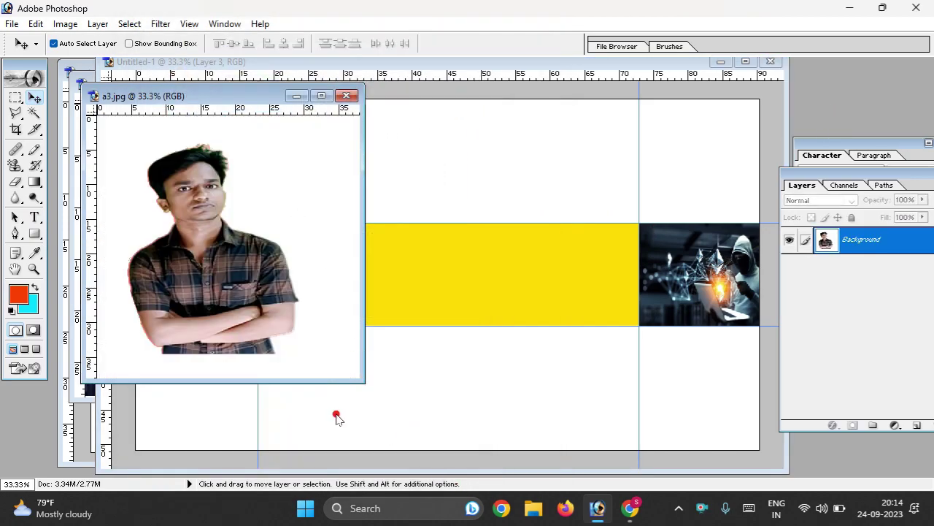
drag(363, 380, 382, 420)
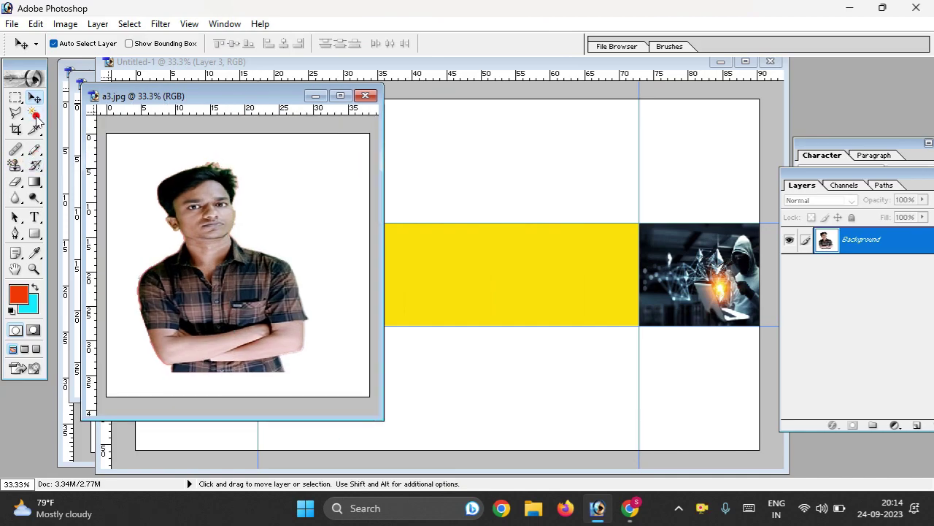
click(34, 113)
click(119, 204)
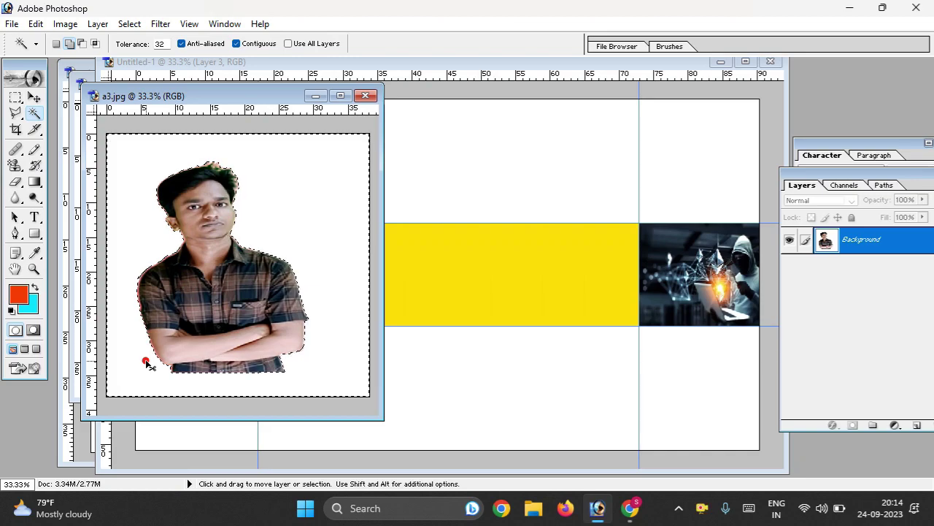
key(ctrl+shift+i)
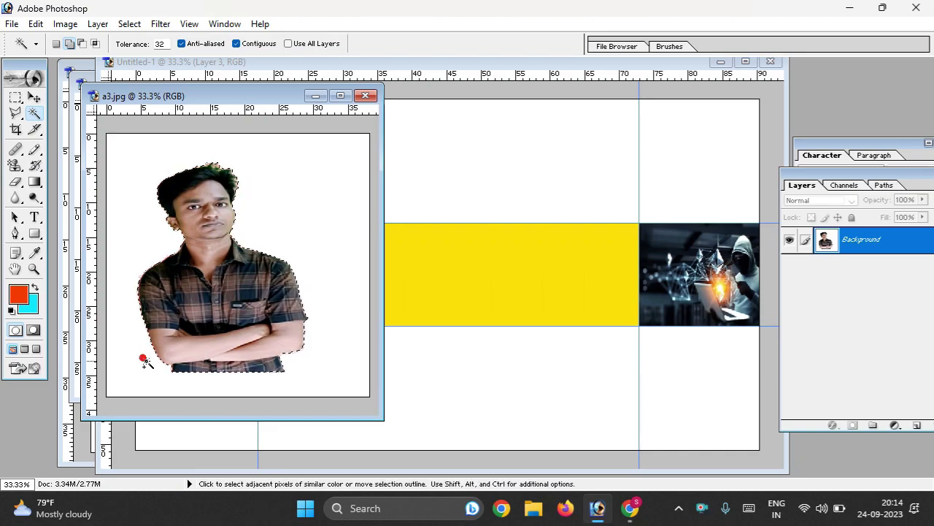
click(34, 97)
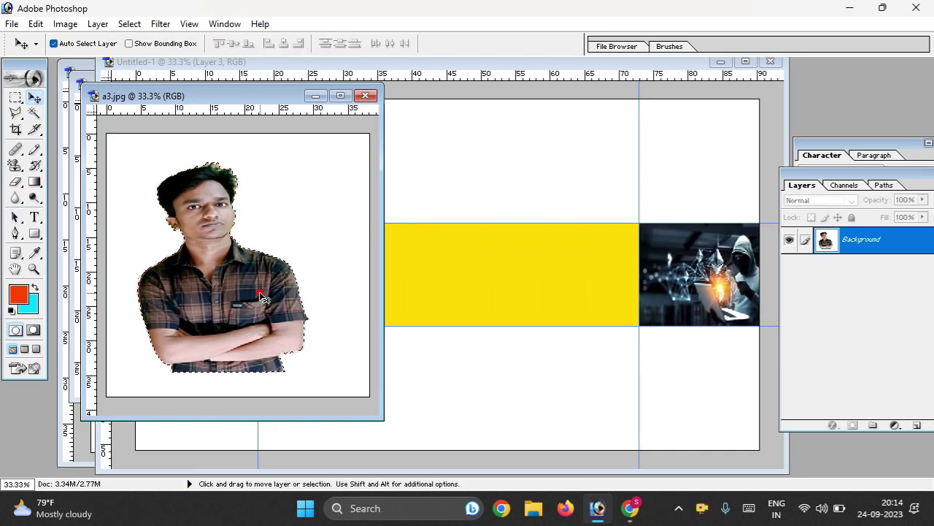
drag(264, 297, 444, 289)
Scale the portrait to about 80%, bring it to front, and place it on the yellow band.
key(ctrl+t)
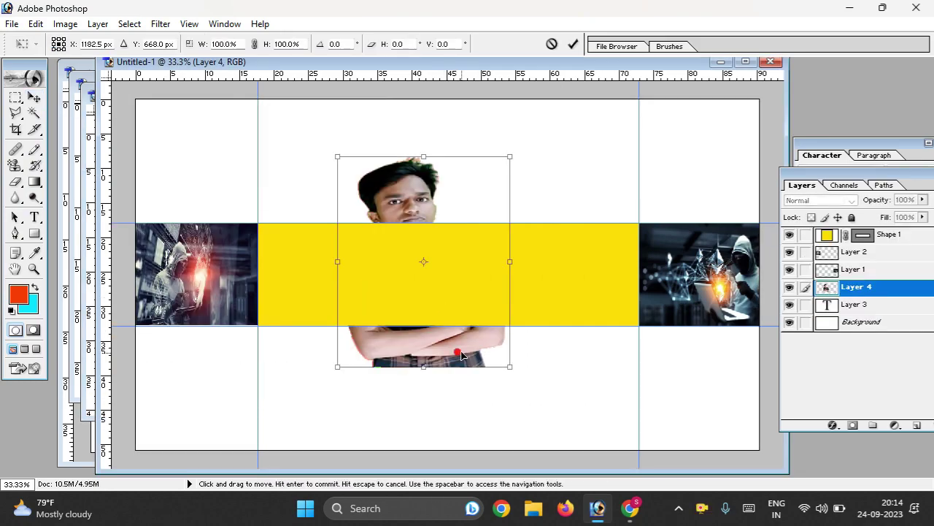
mouse_move(511, 365)
mouse_down()
mouse_move(403, 299)
mouse_move(424, 295)
mouse_up()
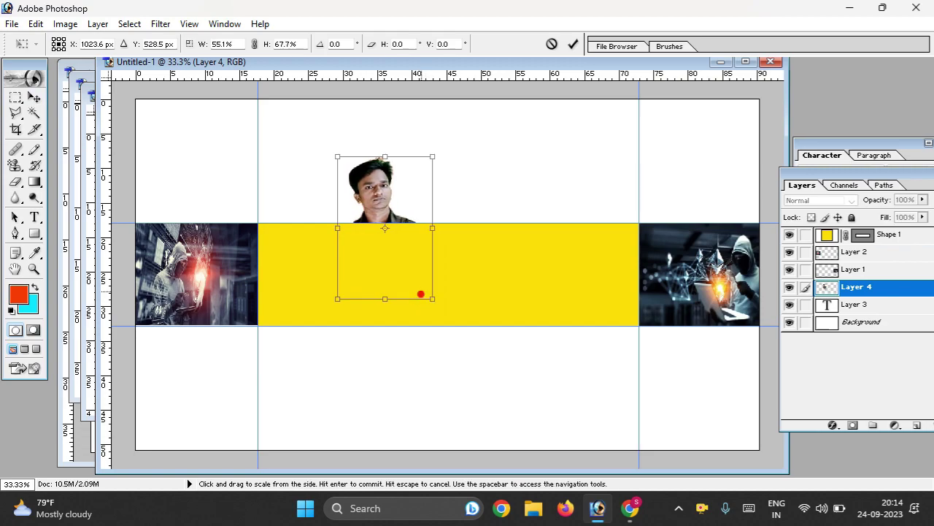
drag(382, 182, 349, 231)
key(Return)
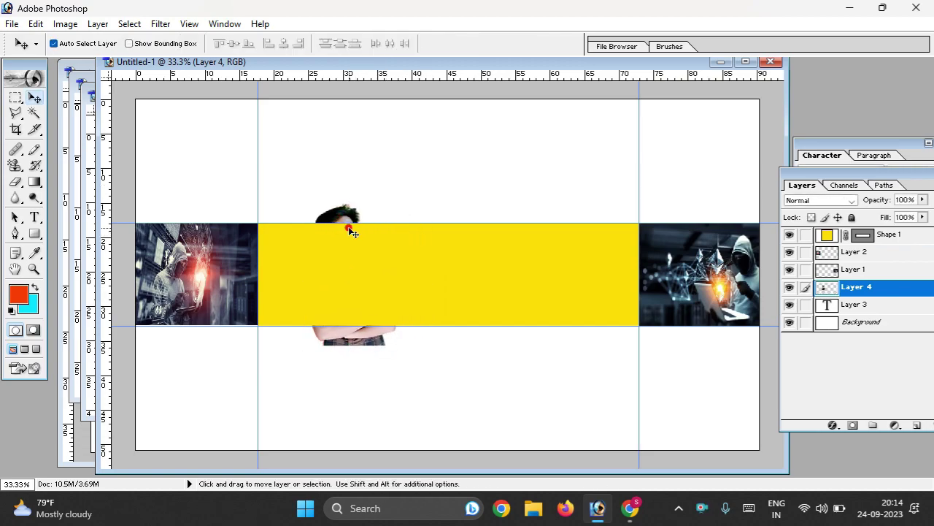
key(shift)
key(ctrl+shift+bracketright)
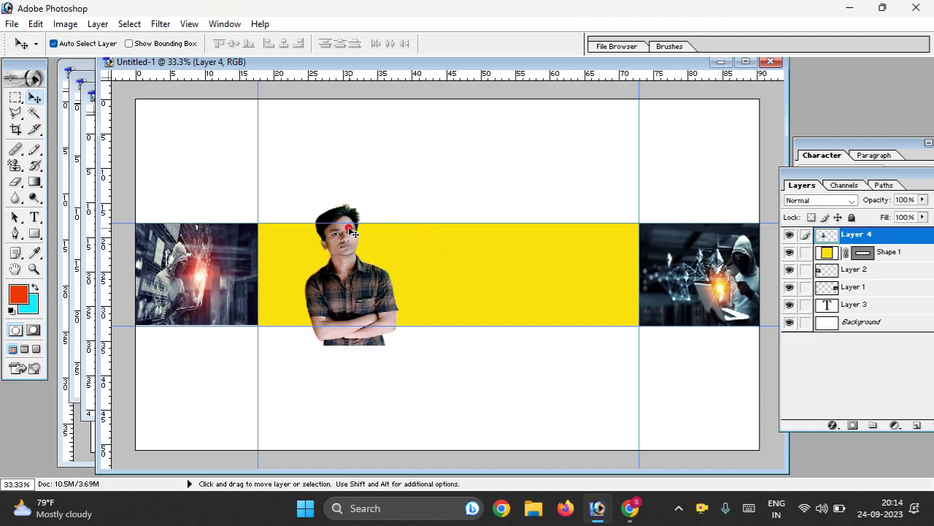
key(ctrl+t)
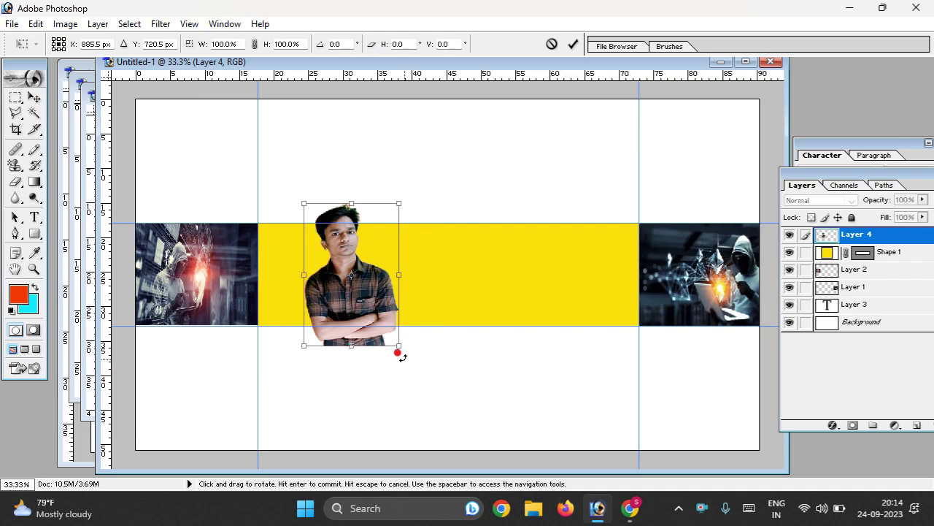
drag(398, 346, 381, 318)
drag(326, 292, 374, 299)
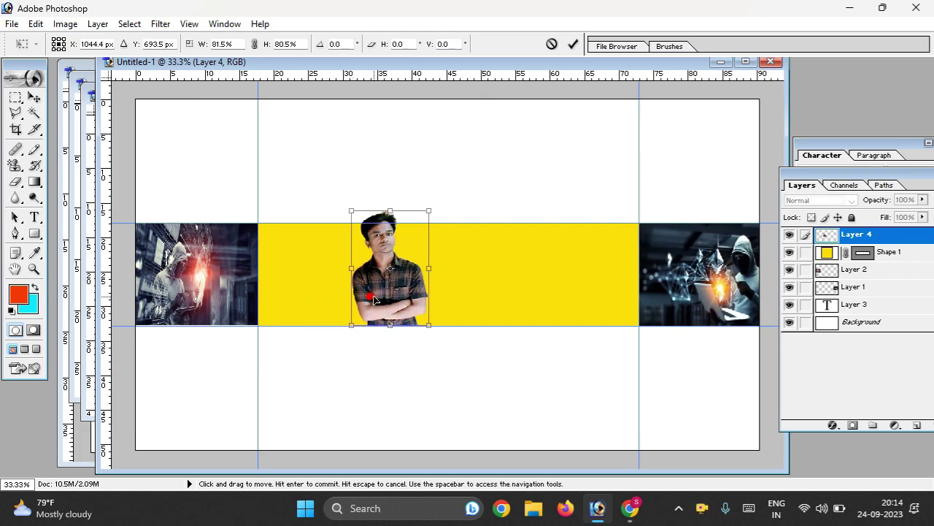
key(Return)
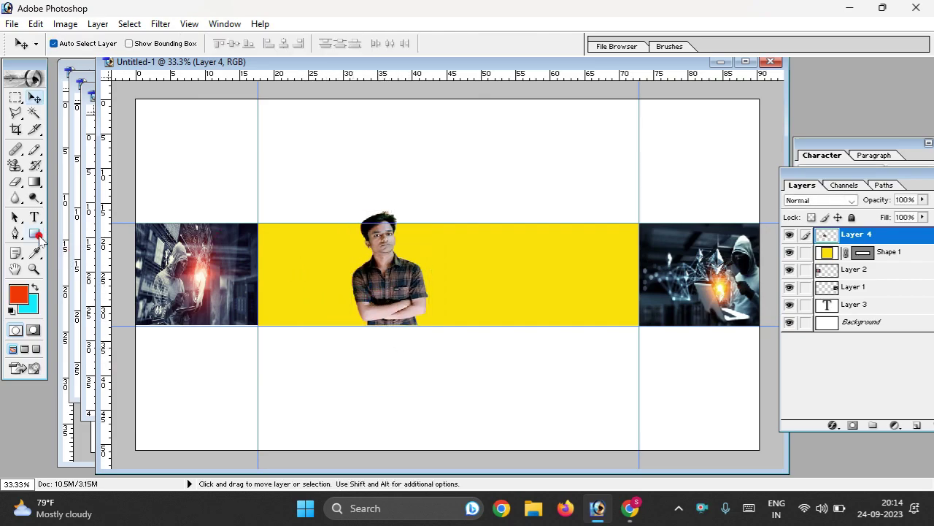
Draw an ellipse on the yellow band left of the portrait.
drag(40, 240, 86, 262)
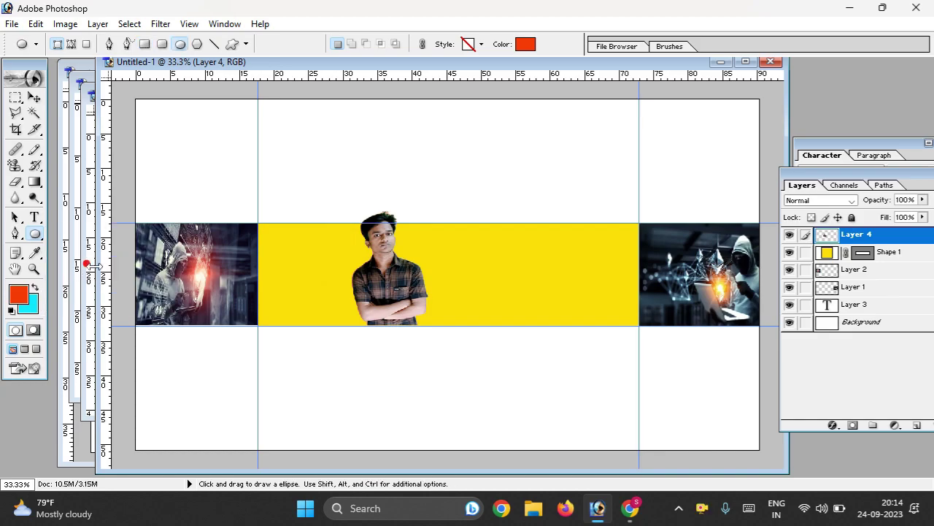
mouse_move(269, 229)
mouse_down()
mouse_move(341, 321)
mouse_move(303, 298)
mouse_up()
key(ctrl+t)
key(Return)
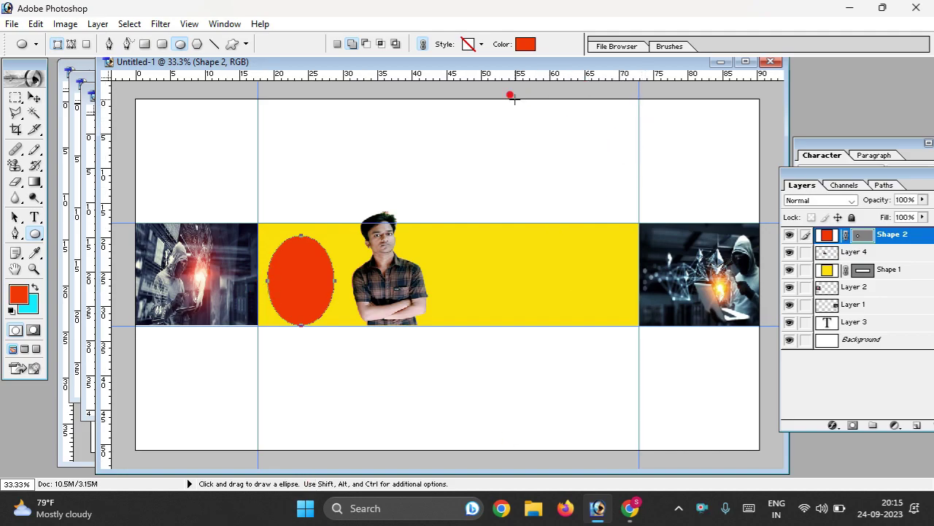
Move the reference banner window to the right and bring the working banner back into view.
drag(516, 69, 477, 364)
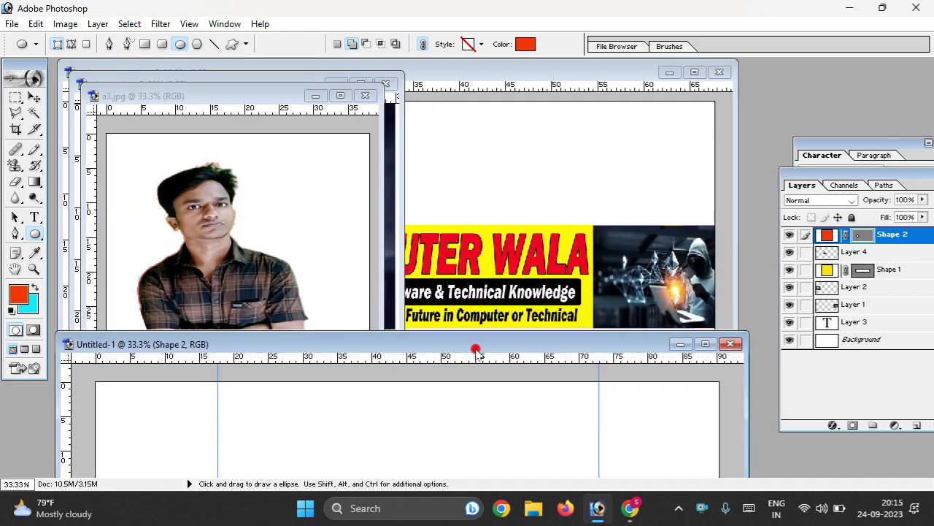
click(530, 253)
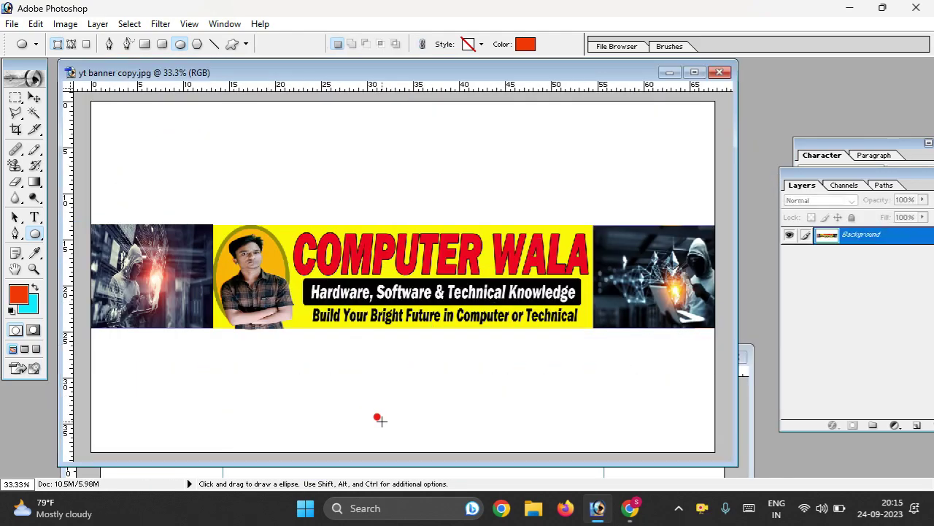
drag(386, 71, 865, 148)
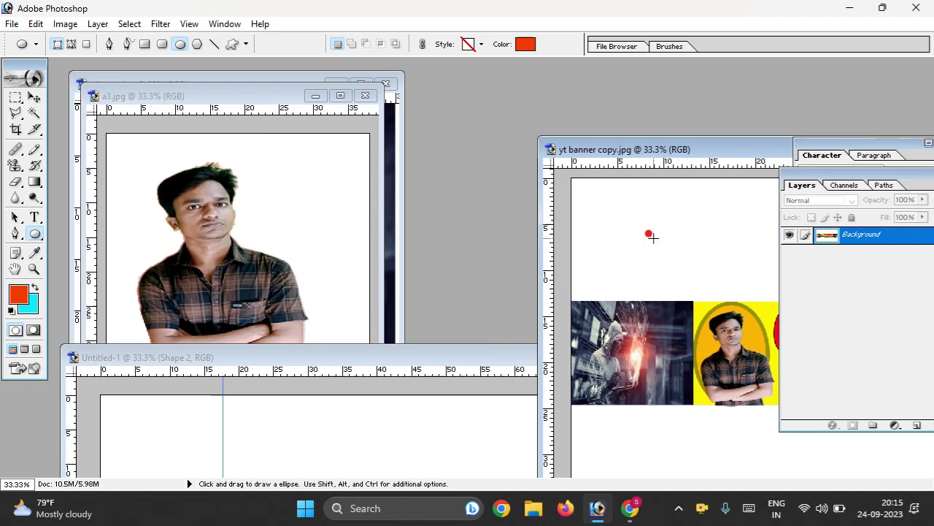
click(444, 359)
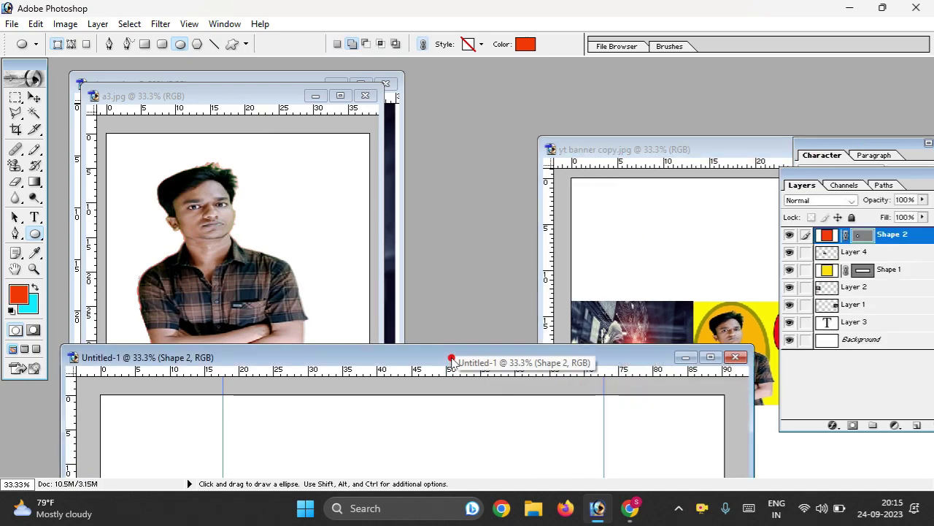
drag(454, 351, 434, 121)
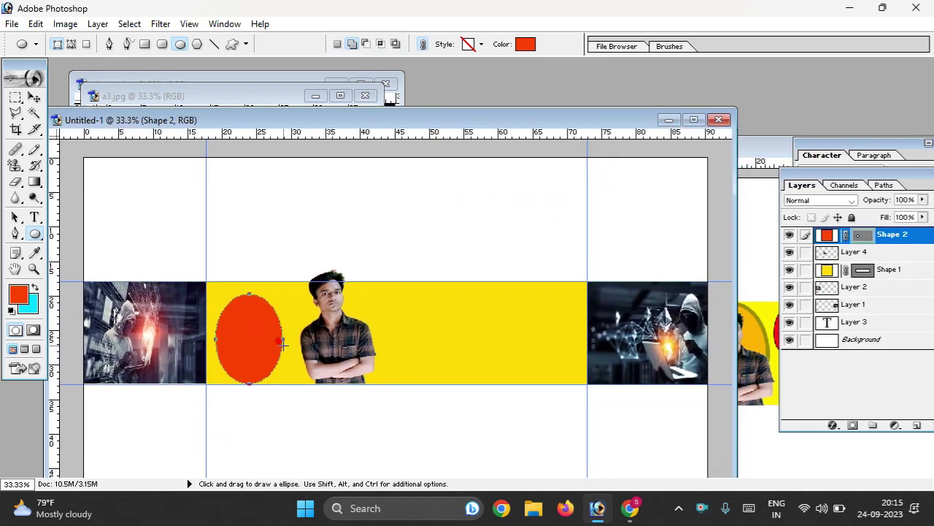
key(Return)
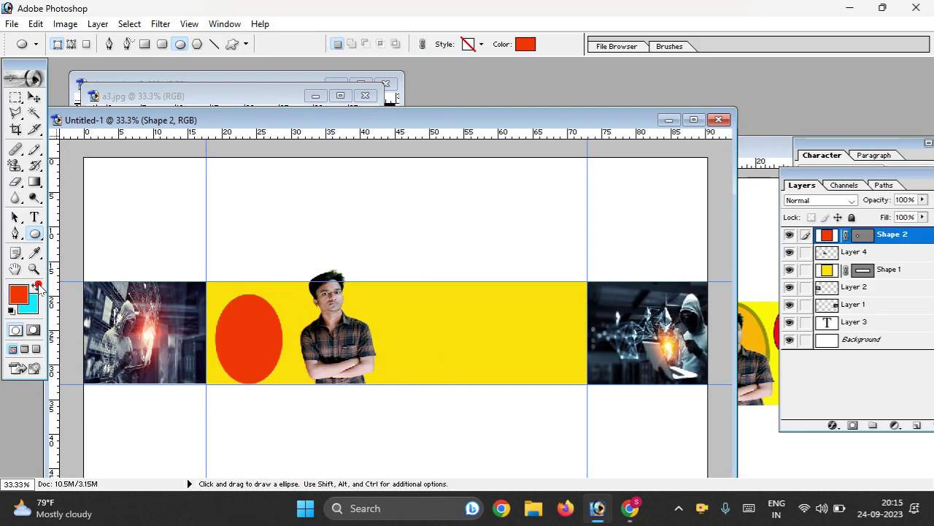
click(19, 294)
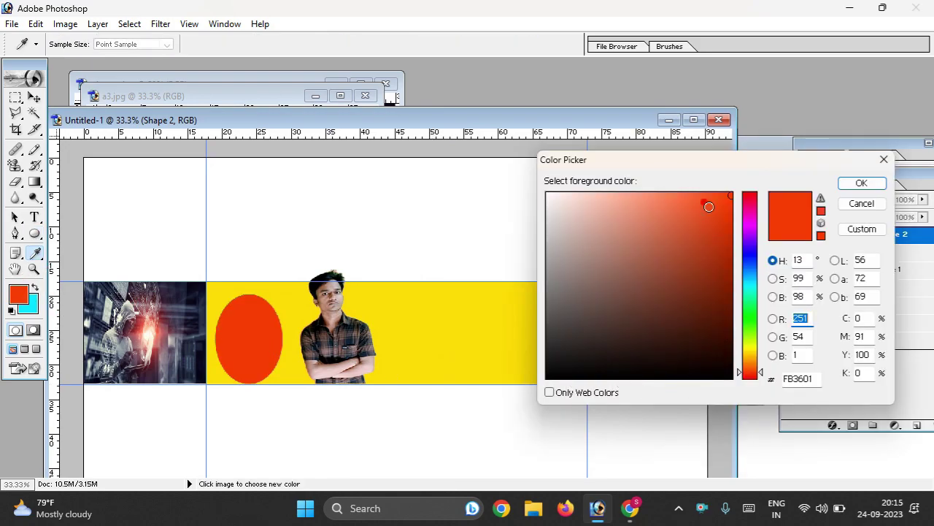
Set the foreground colour to orange-yellow.
drag(703, 162, 538, 82)
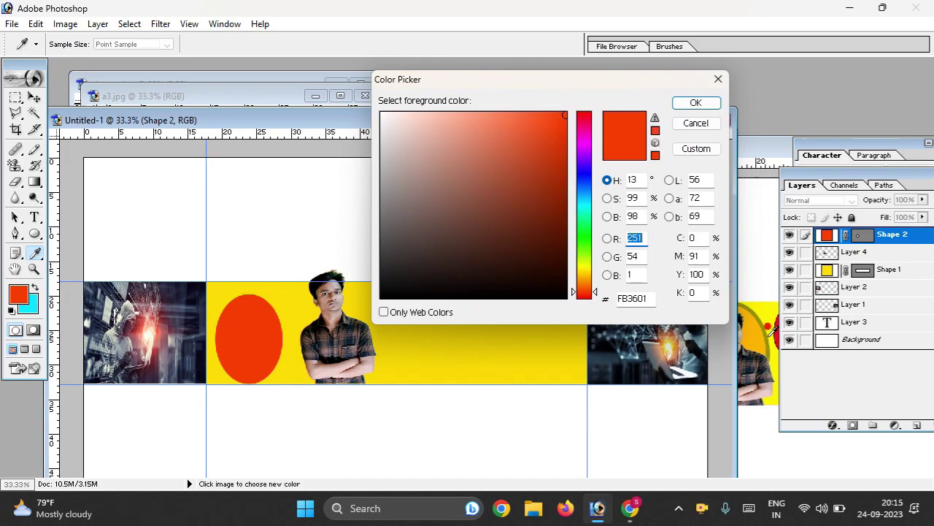
click(584, 276)
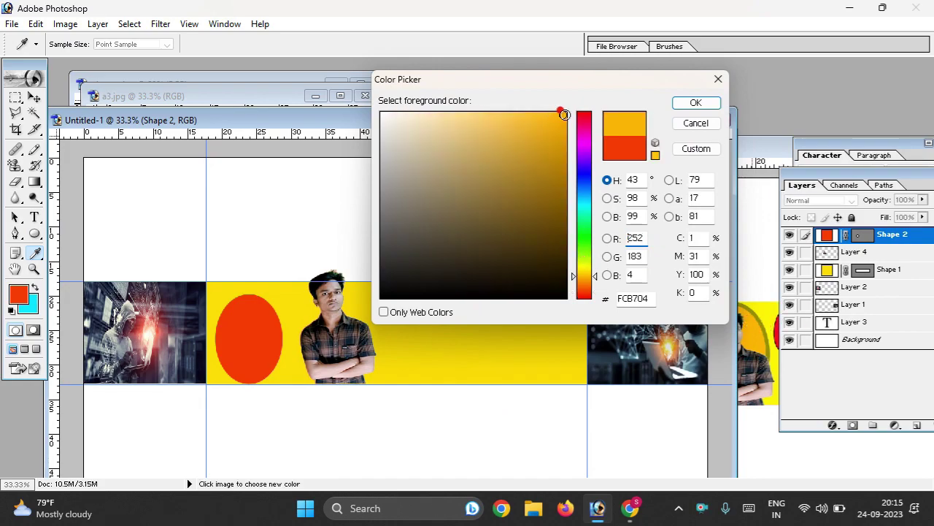
click(696, 103)
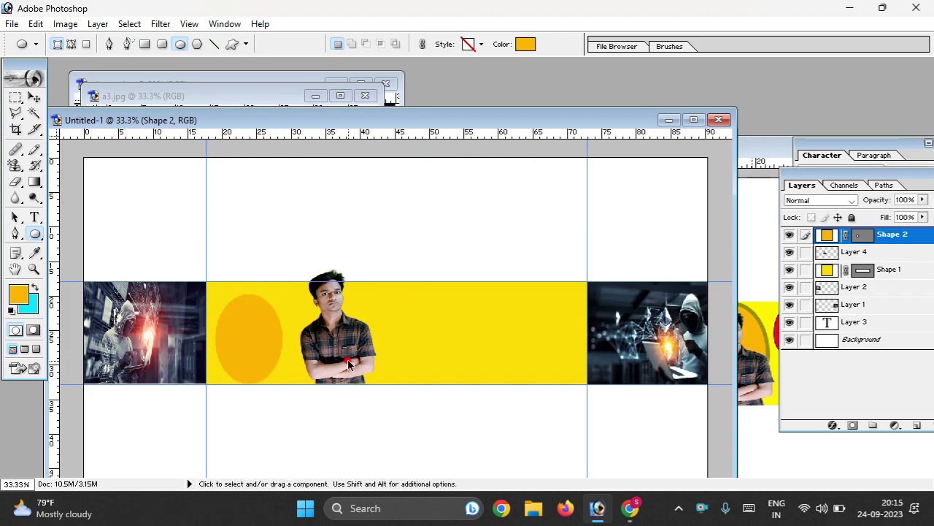
Enlarge the orange ellipse to fill the yellow band's height.
click(228, 337)
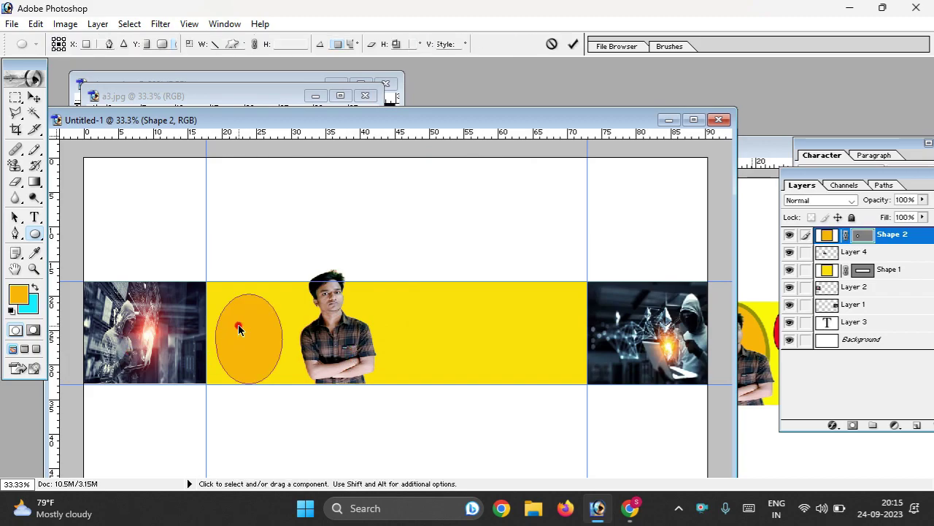
key(ctrl+t)
drag(216, 294, 214, 288)
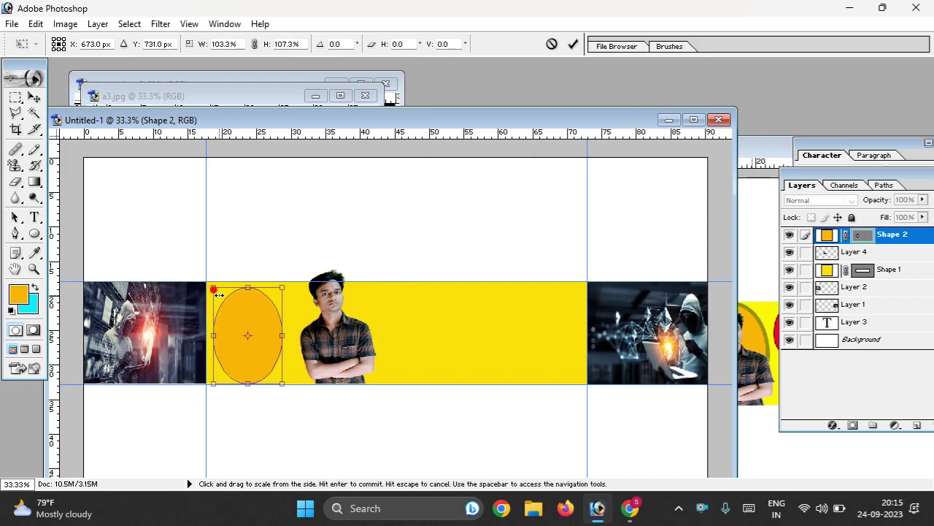
key(Return)
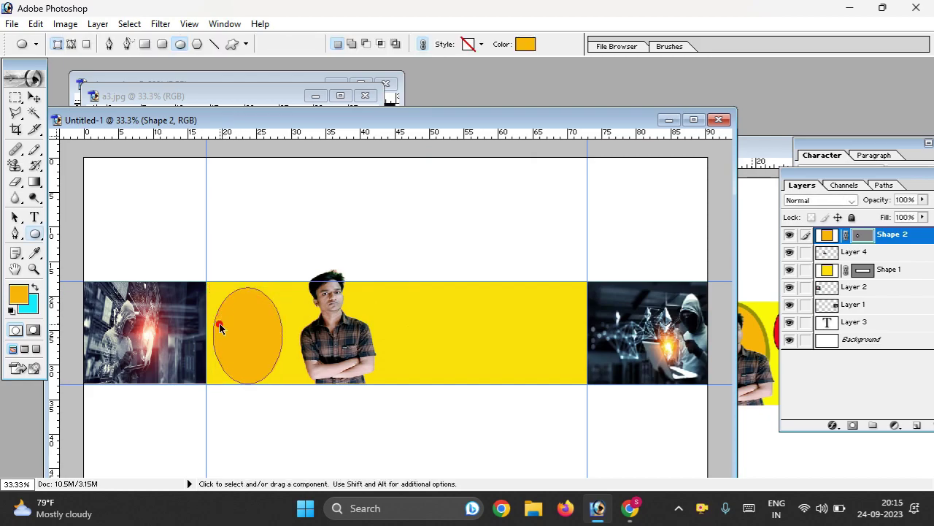
key(ctrl+t)
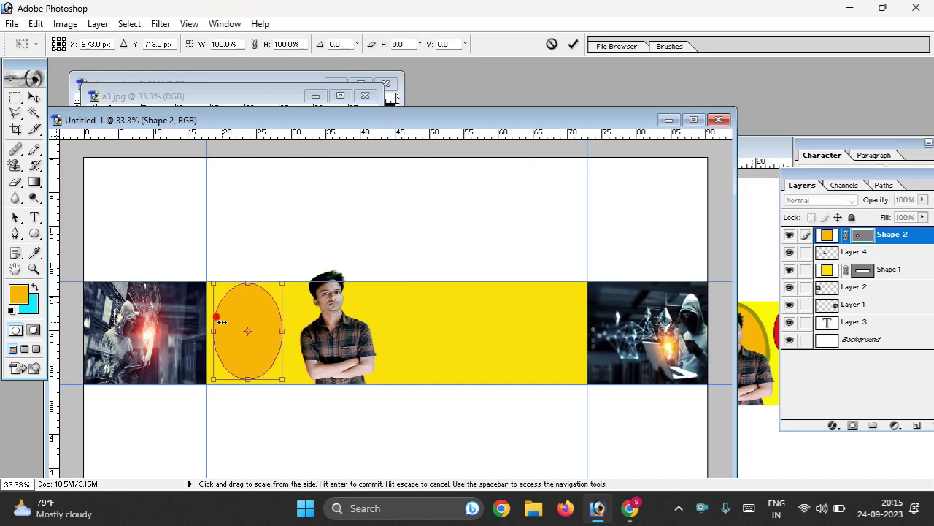
key(Return)
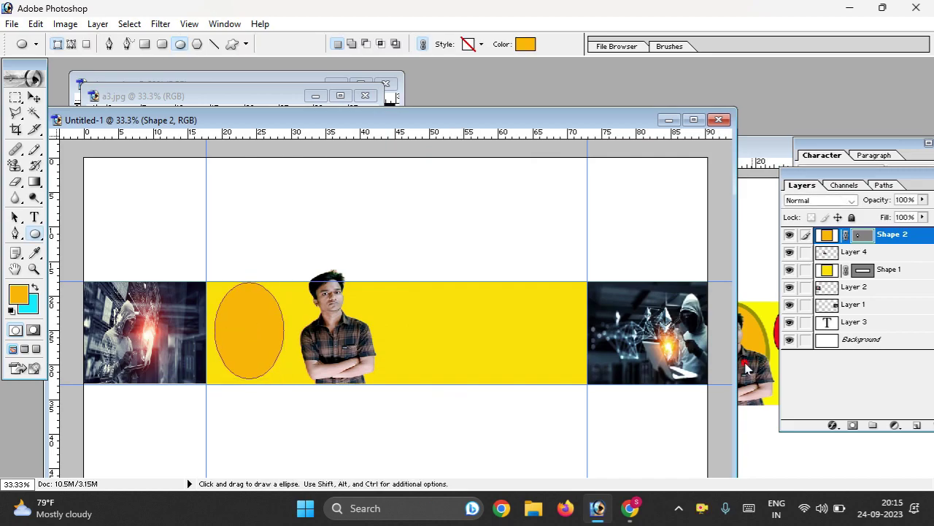
click(833, 425)
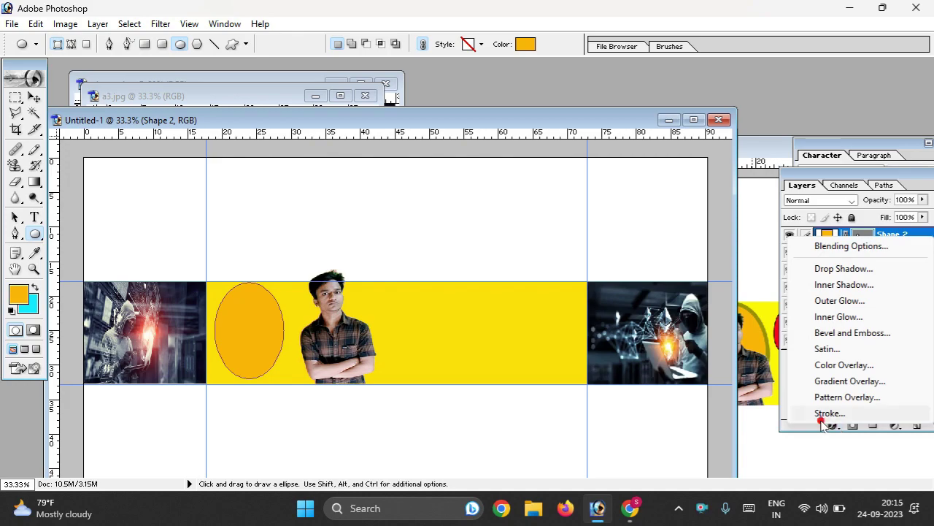
Add an 18 px Stroke layer style to the orange ellipse.
click(830, 411)
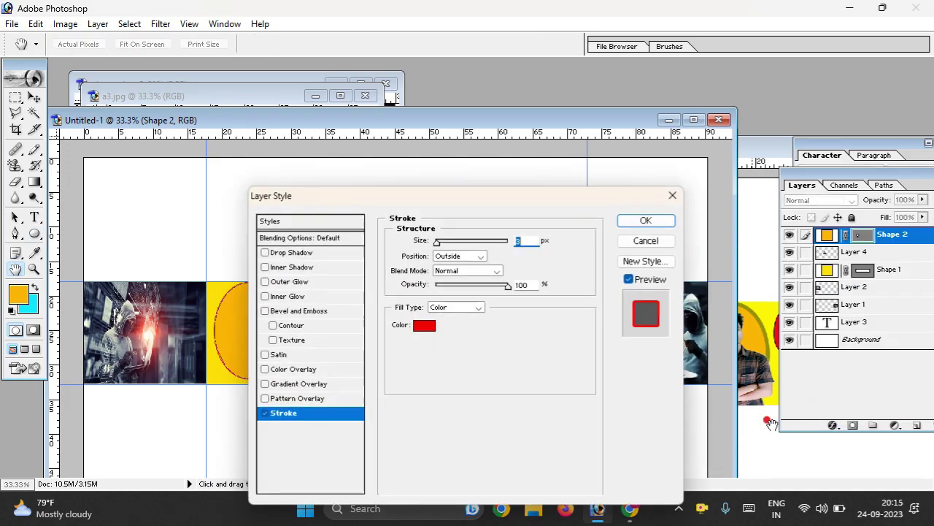
drag(437, 241, 482, 242)
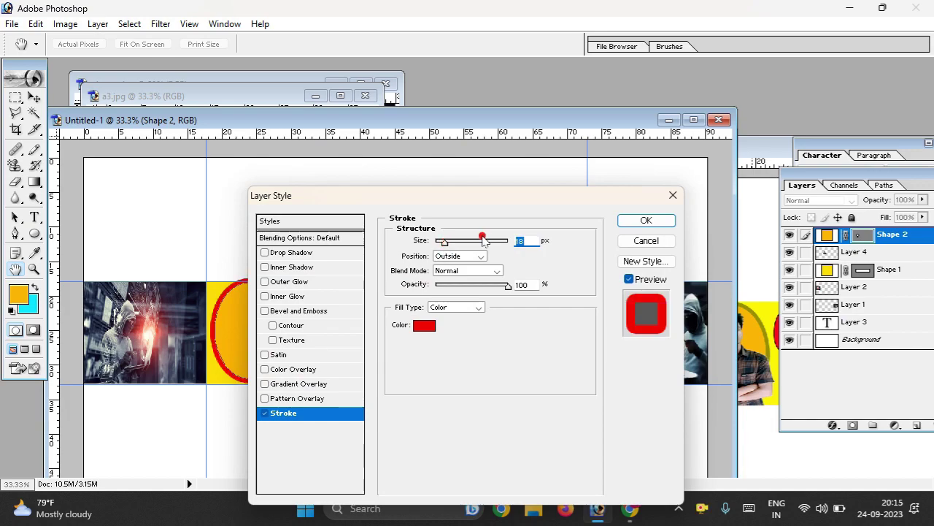
click(637, 222)
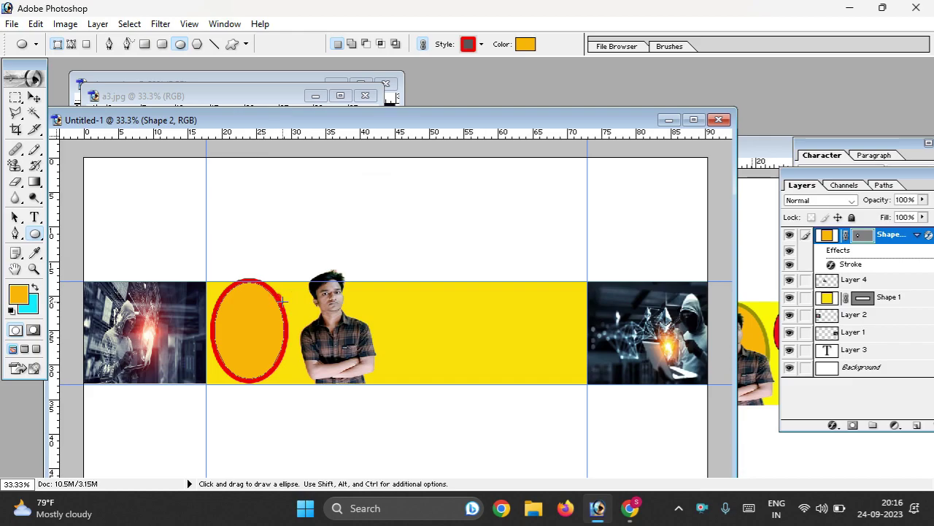
key(Return)
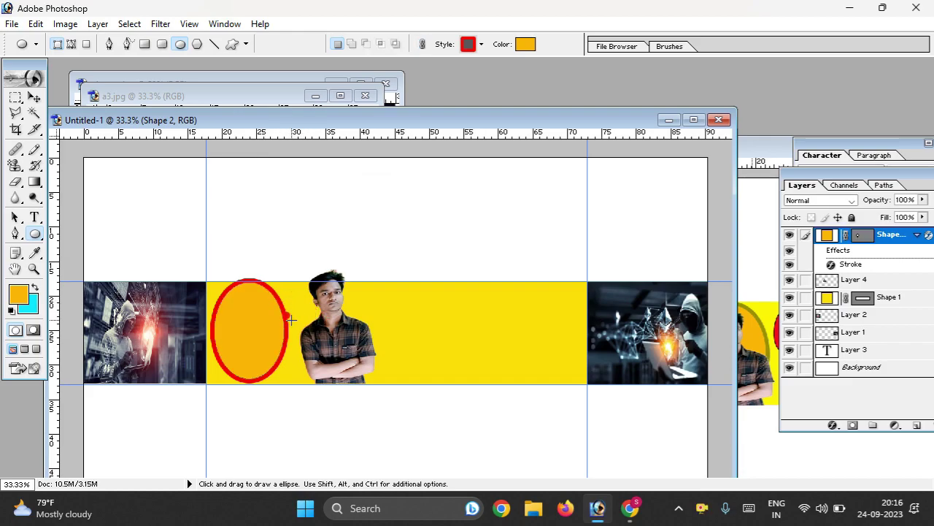
Change the ellipse's stroke colour to olive 959406.
click(832, 424)
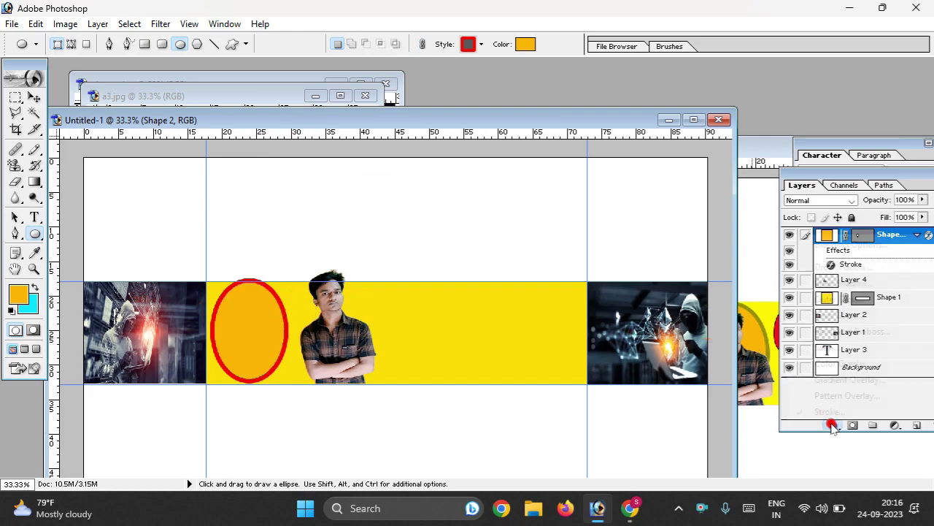
click(829, 412)
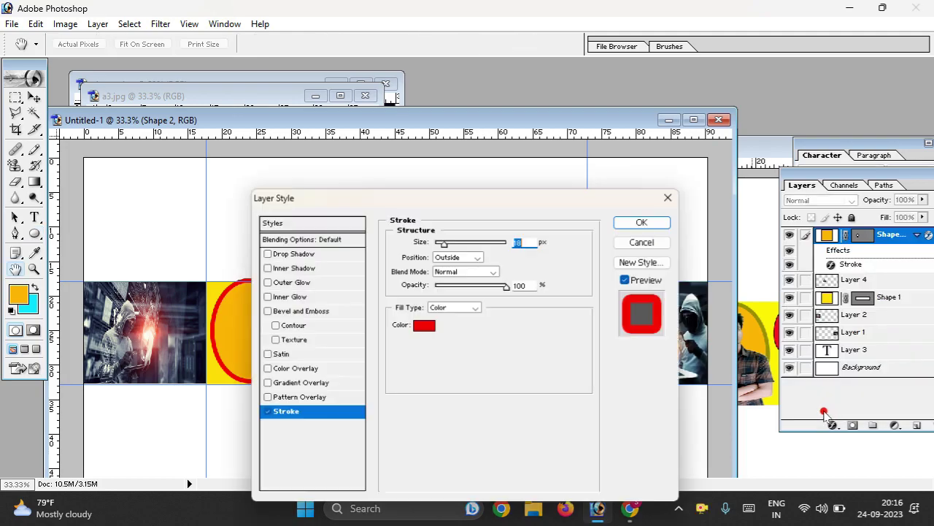
click(424, 327)
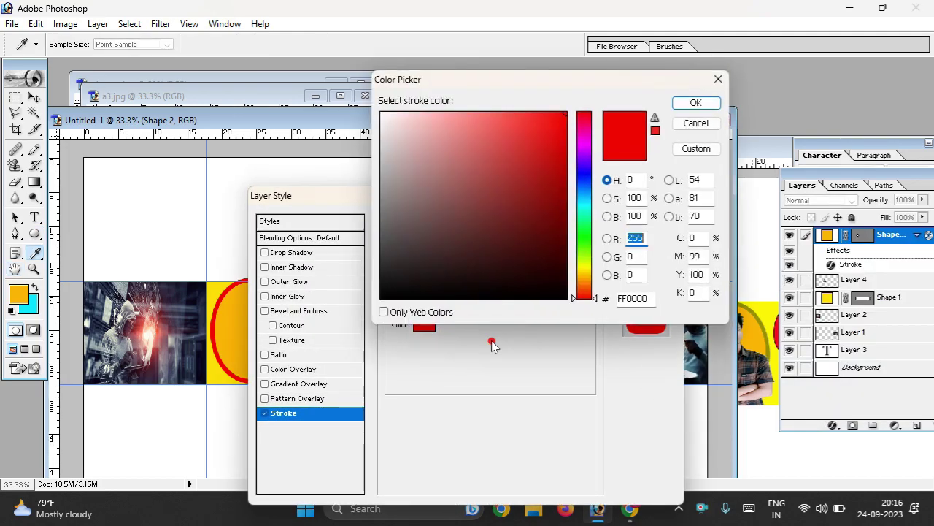
click(763, 317)
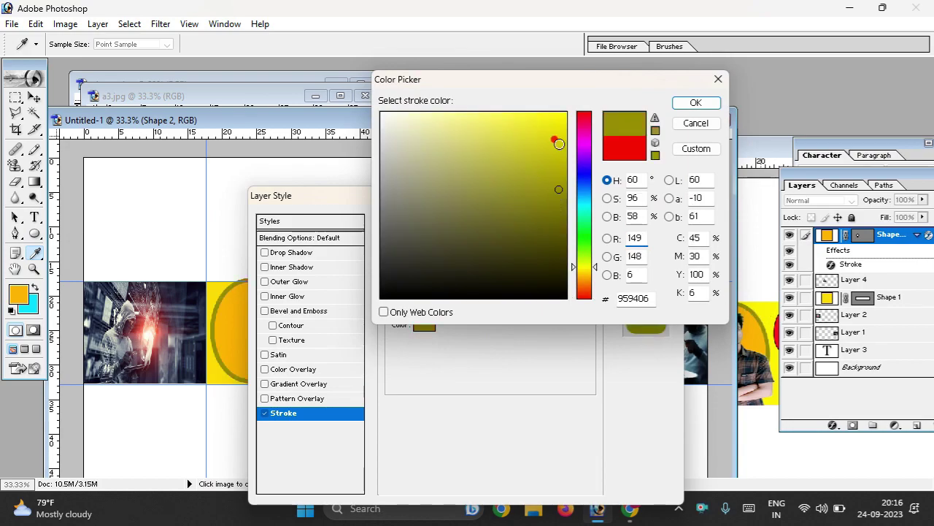
click(696, 103)
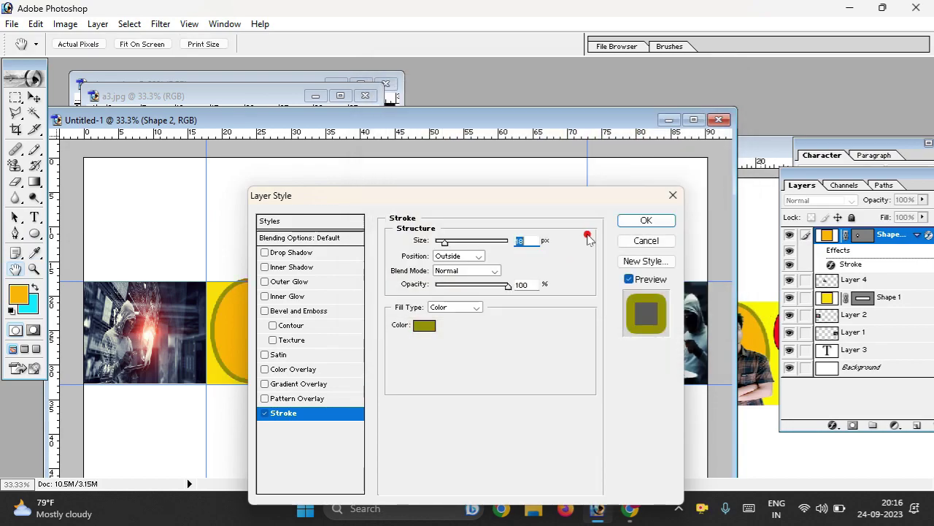
click(646, 221)
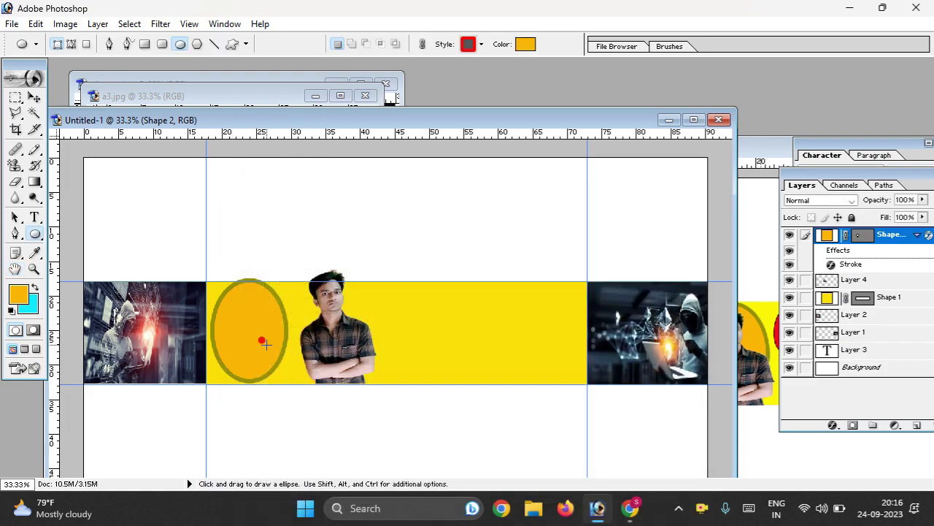
Shrink the ringed ellipse slightly and nudge it a few pixels left.
click(34, 97)
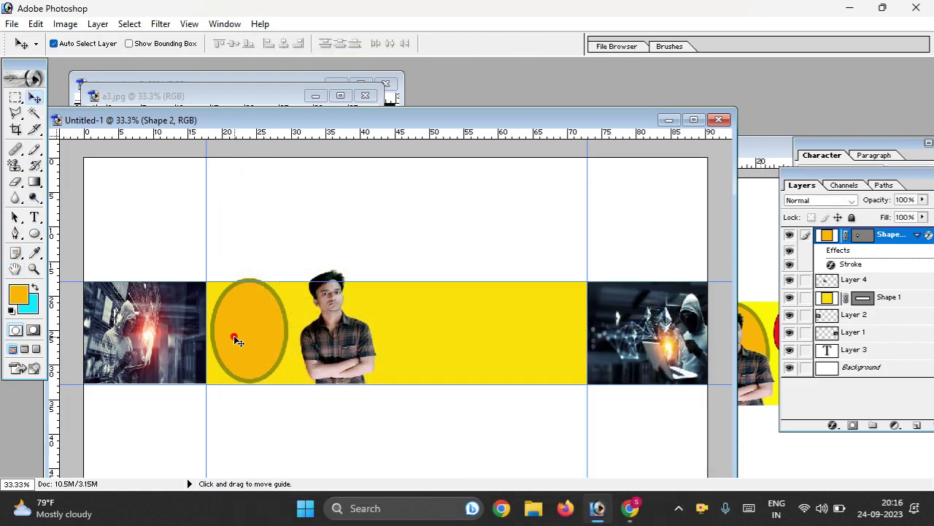
key(ctrl+t)
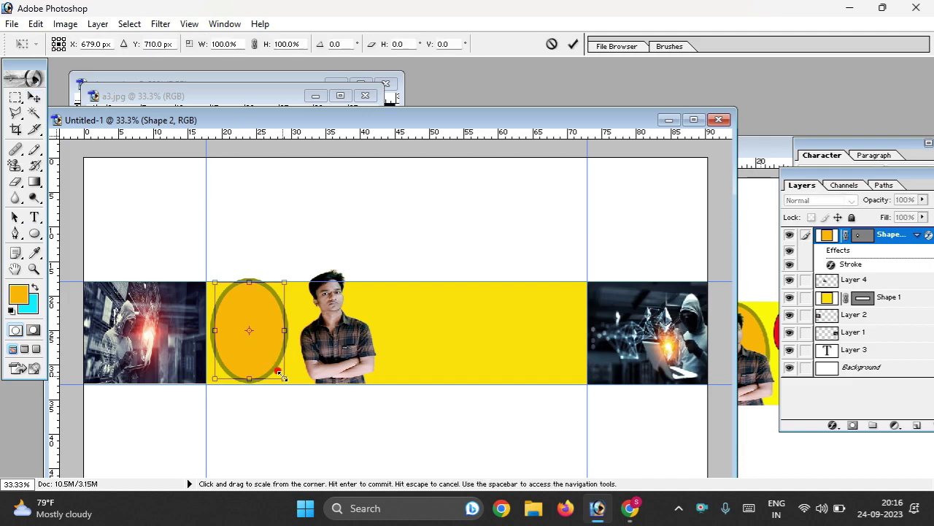
drag(280, 376, 290, 374)
key(Return)
click(774, 345)
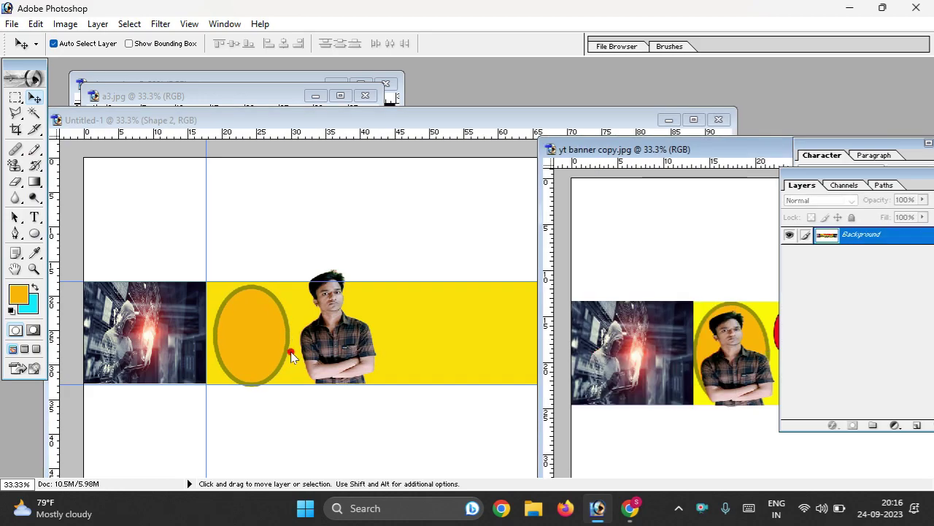
drag(255, 344, 254, 342)
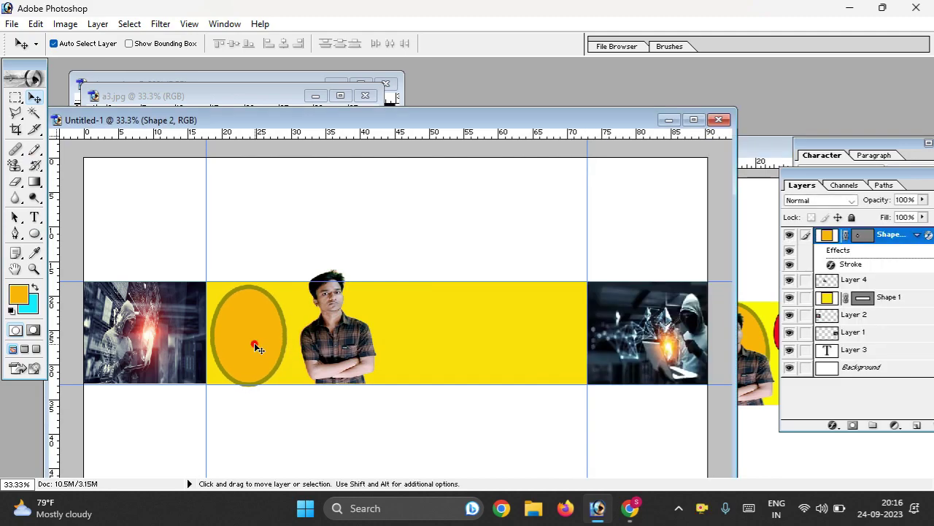
key(Left)
key(Left)
key(Left)
key(Left)
key(Left)
key(Left)
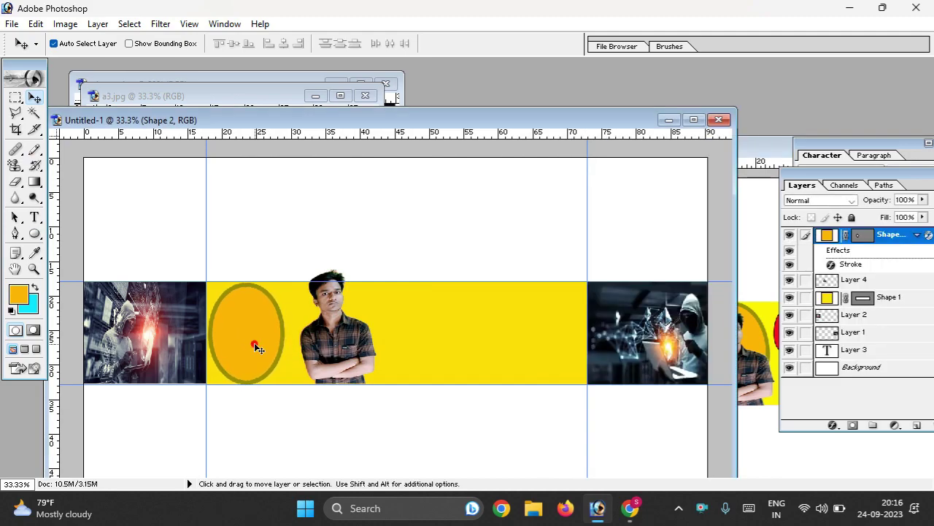
Move the portrait onto the ellipse, bring it in front, and scale it to fit inside.
click(338, 363)
drag(338, 338, 248, 341)
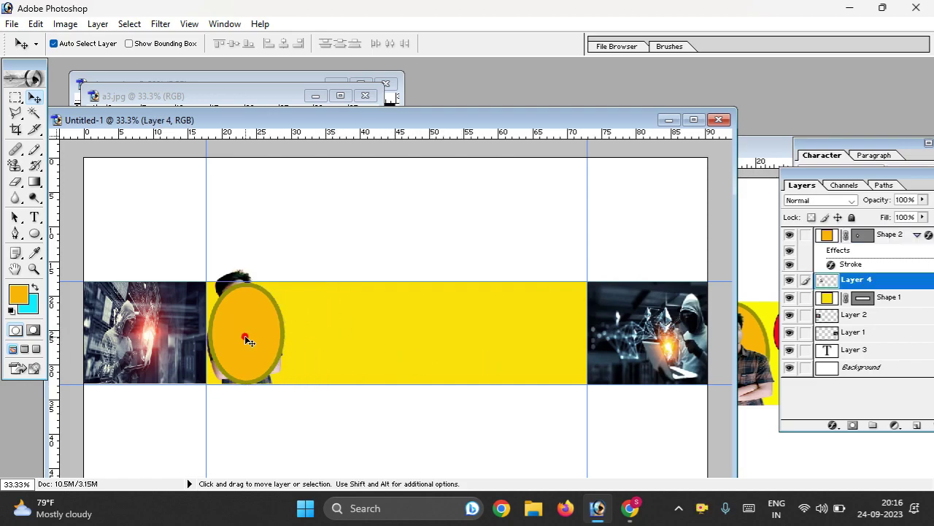
key(shift)
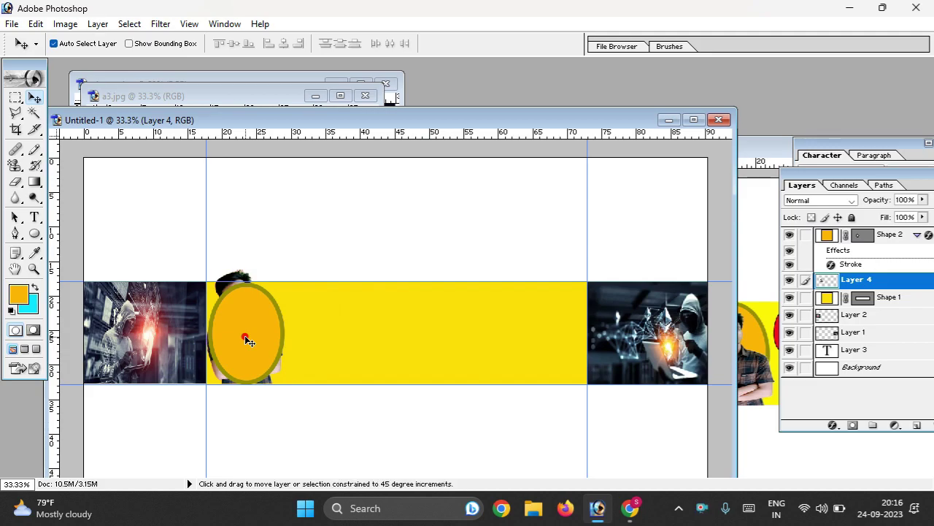
key(ctrl+shift+bracketright)
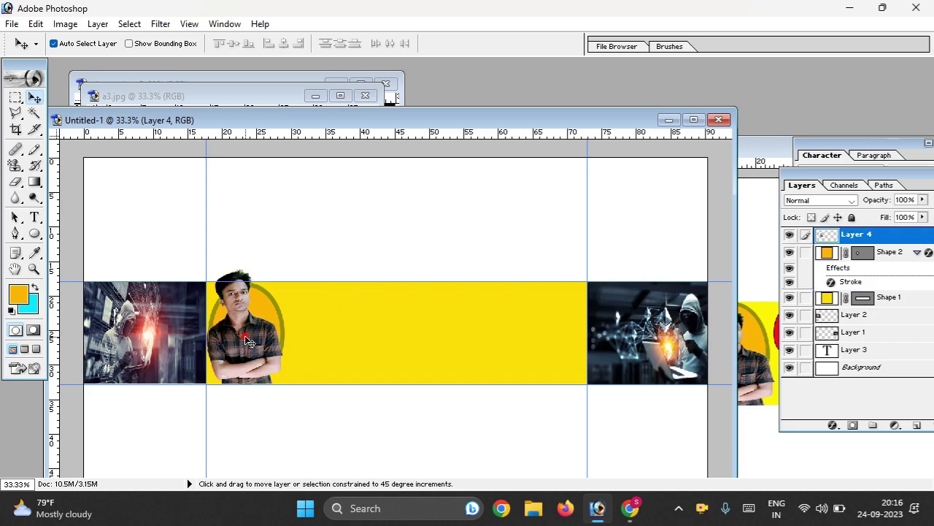
key(ctrl+t)
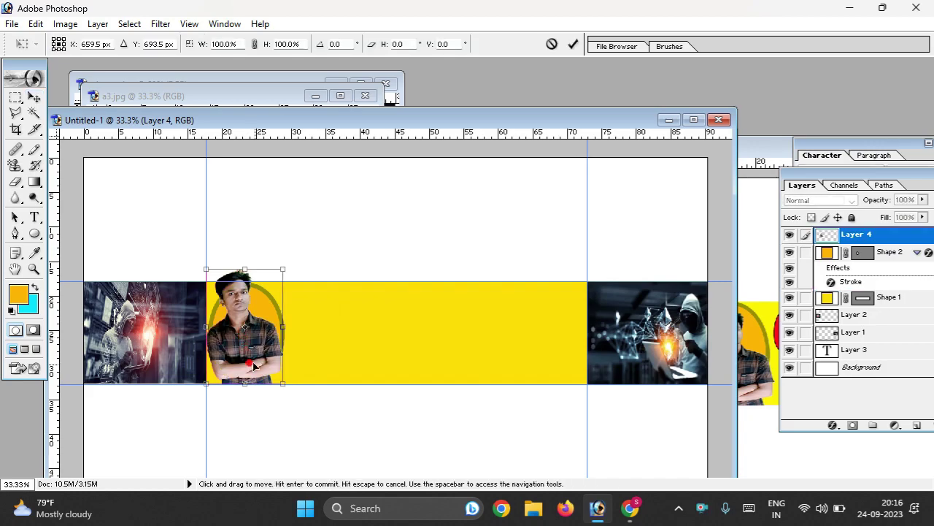
drag(206, 270, 217, 300)
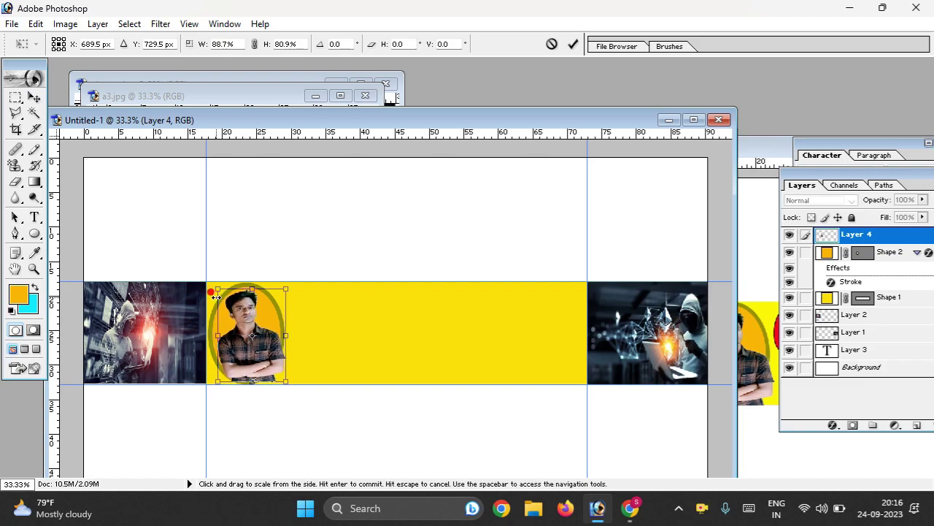
key(Return)
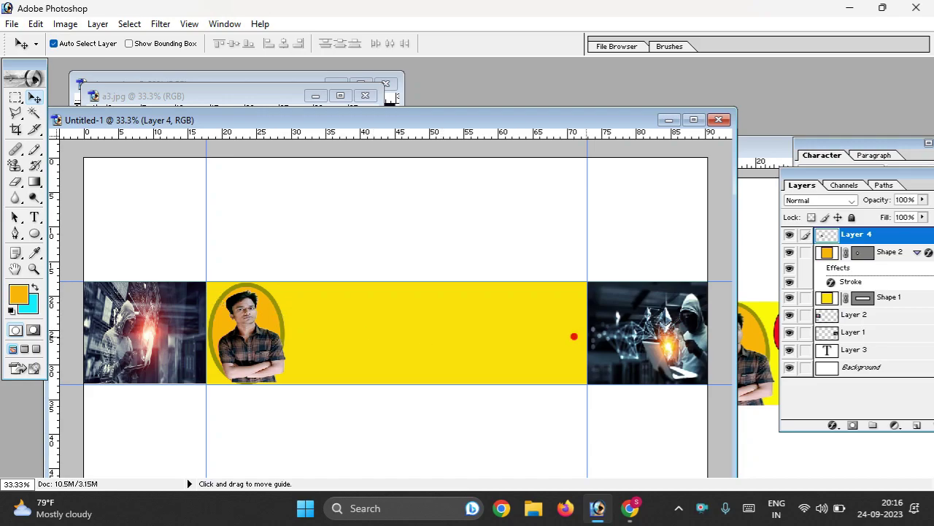
click(756, 343)
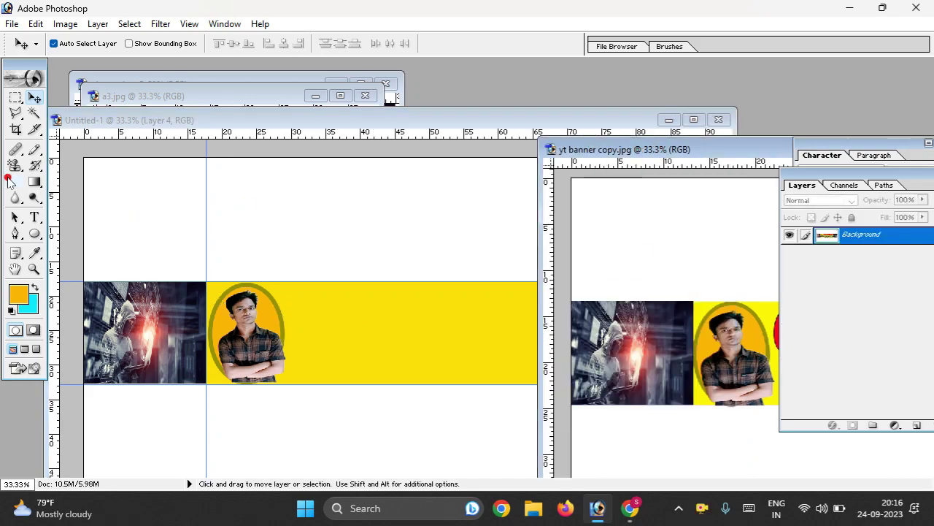
Create a text box on the banner and type the title COMPUTER WALA.
click(35, 217)
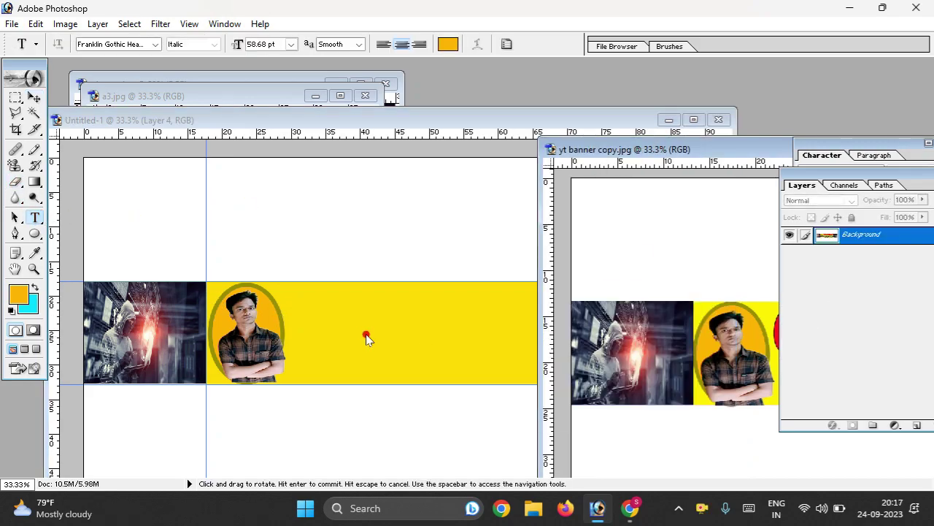
click(406, 295)
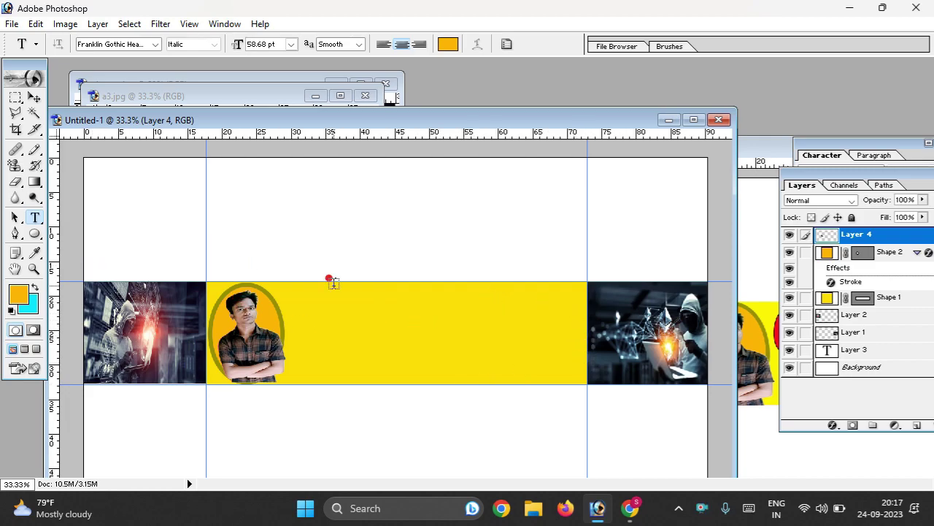
drag(219, 235, 305, 264)
drag(607, 342, 605, 340)
text(comp)
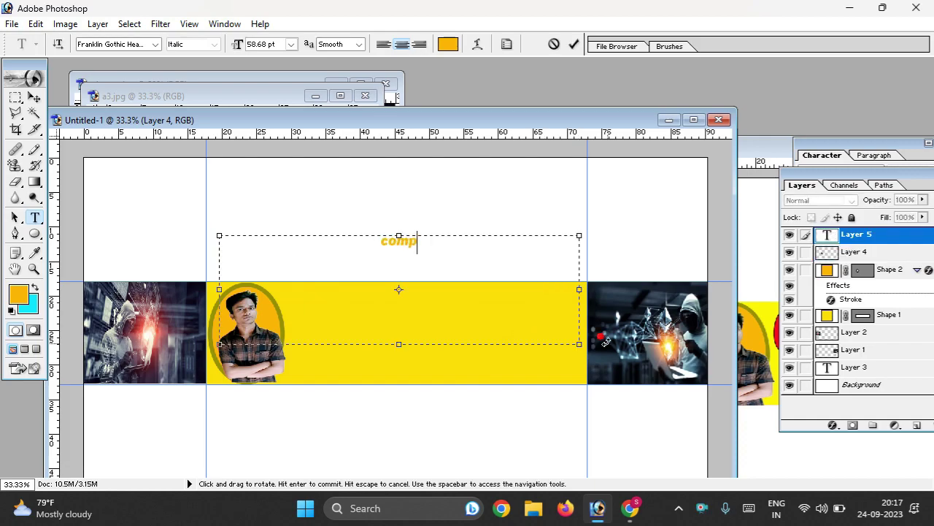
text(uter w)
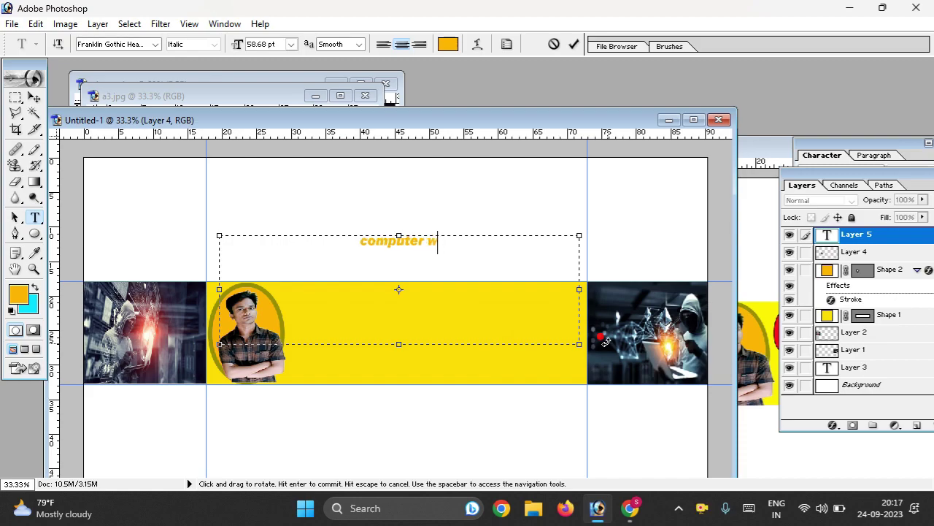
text(ala)
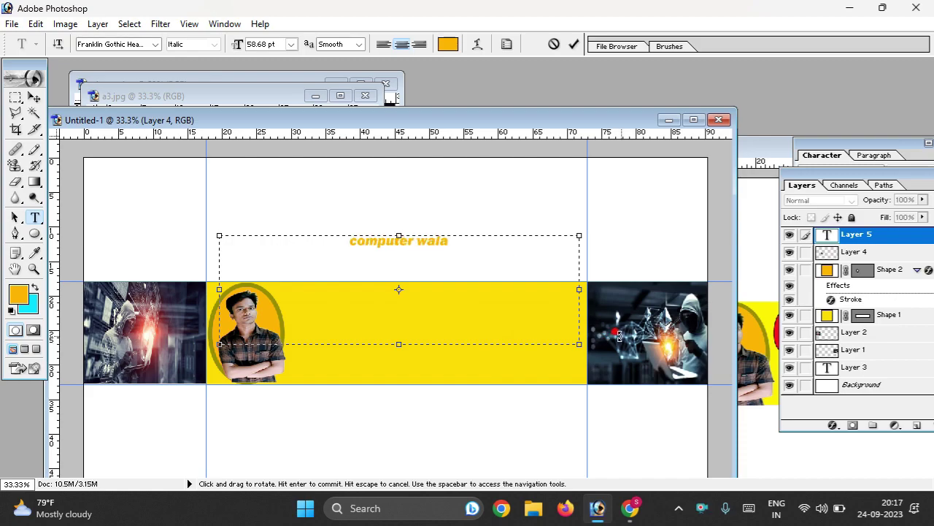
drag(498, 247, 326, 242)
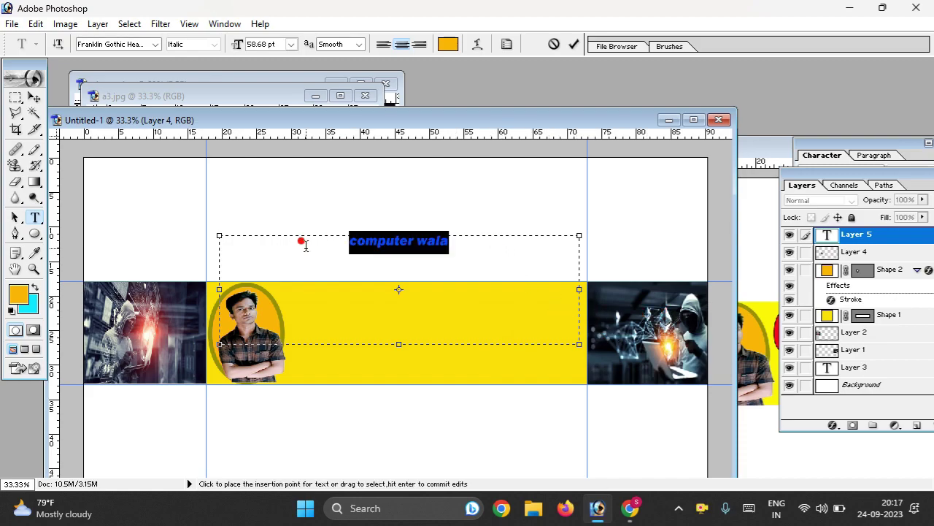
text(COMPUTER)
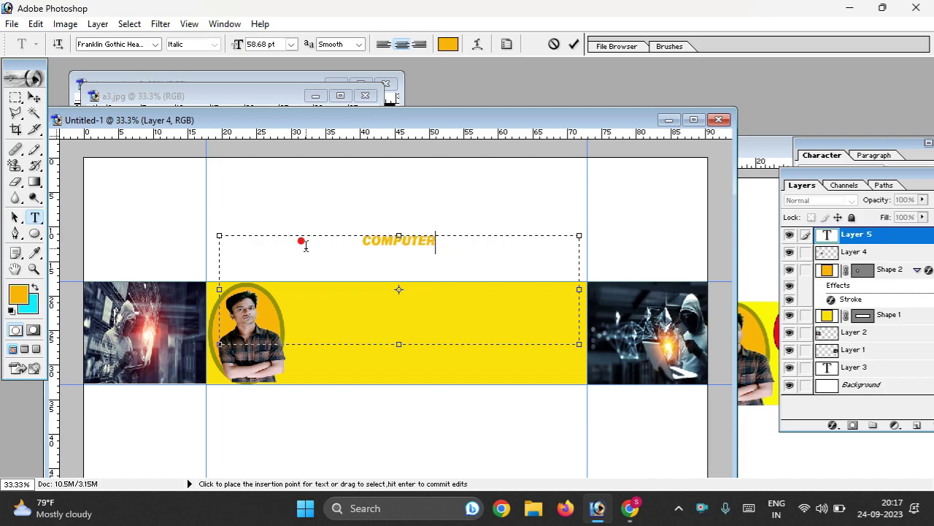
text( WALA)
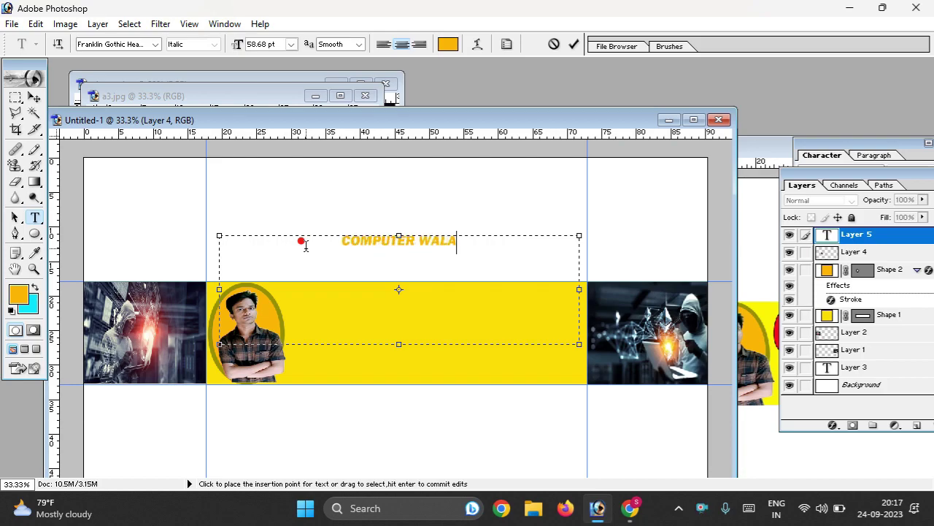
Enlarge the title to 152.68 pt and move it down onto the yellow band.
key(ctrl+a)
key(ctrl+shift+period)
key(ctrl+shift+period)
key(ctrl+shift+period)
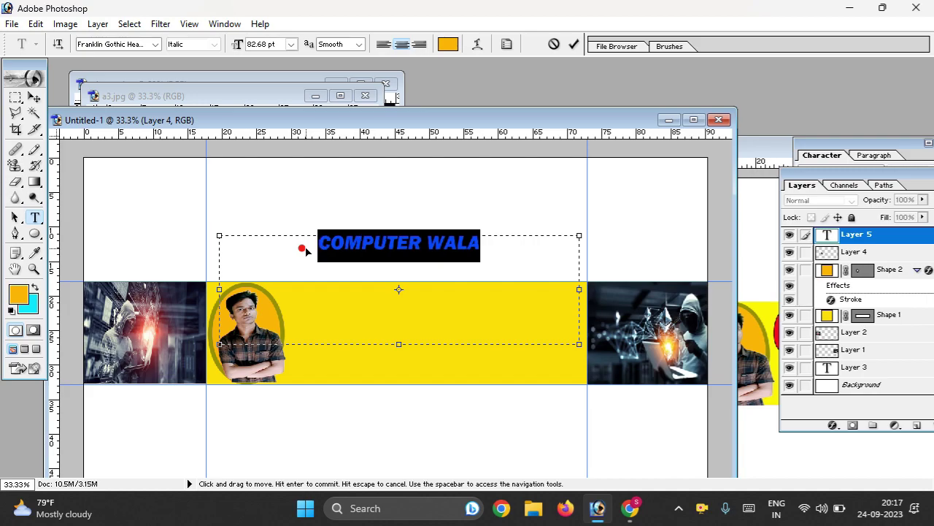
key(ctrl+shift+period)
key(ctrl+shift+period)
key(ctrl+shift+period)
key(ctrl+shift+period)
key(ctrl+shift+period)
key(ctrl+shift+period)
key(ctrl+shift+period)
key(ctrl+shift+period)
key(ctrl+shift+period)
key(ctrl+shift+period)
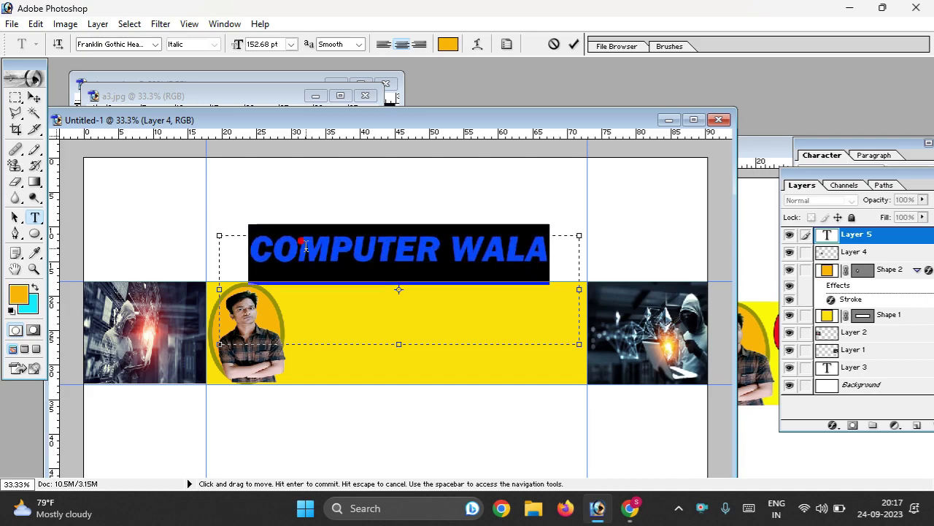
click(526, 272)
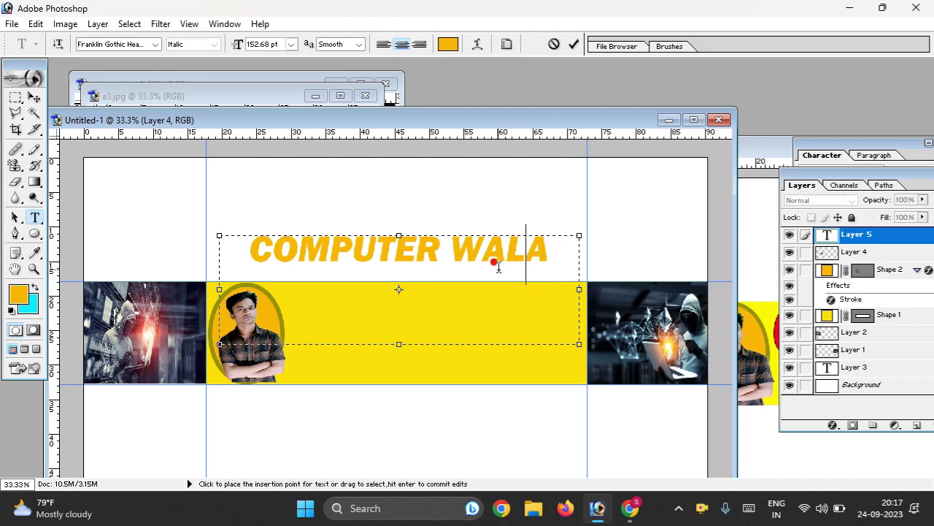
drag(442, 275, 478, 334)
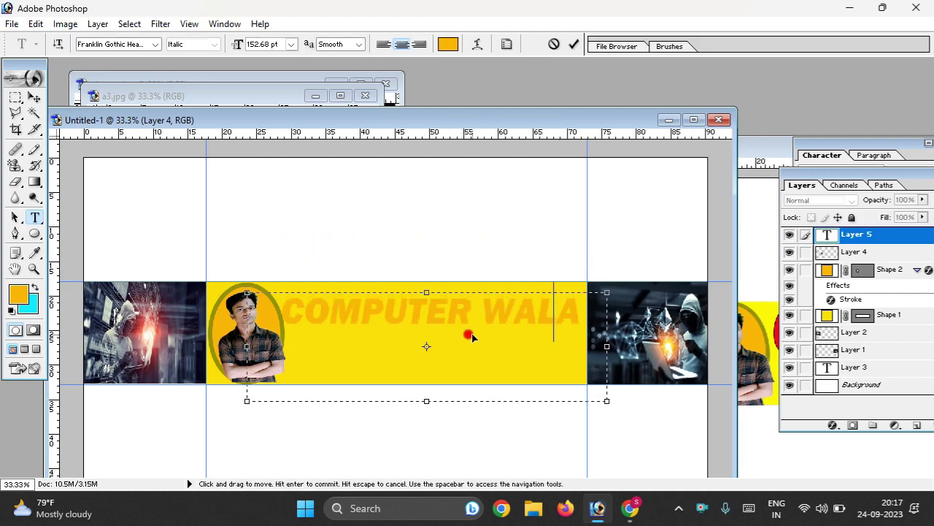
Recolour the COMPUTER WALA title red and enlarge it to about 178 pt.
drag(582, 308, 281, 307)
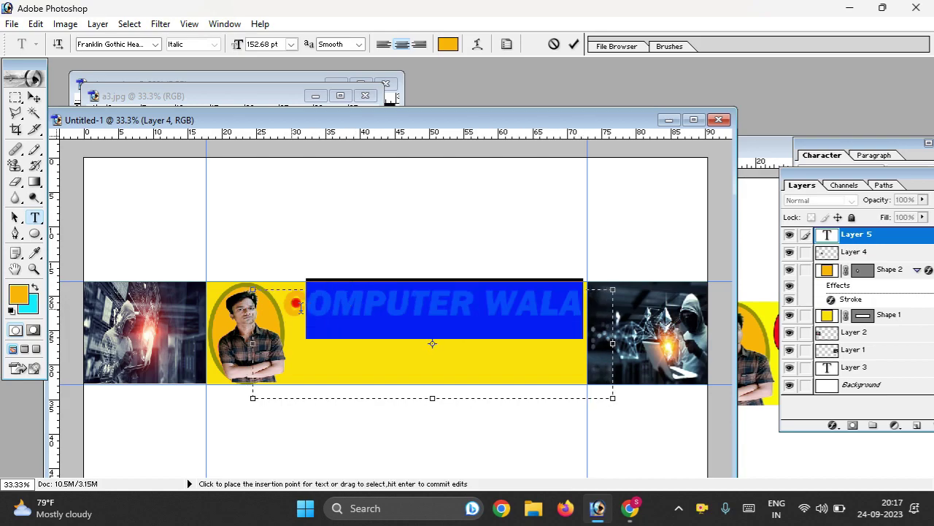
click(449, 44)
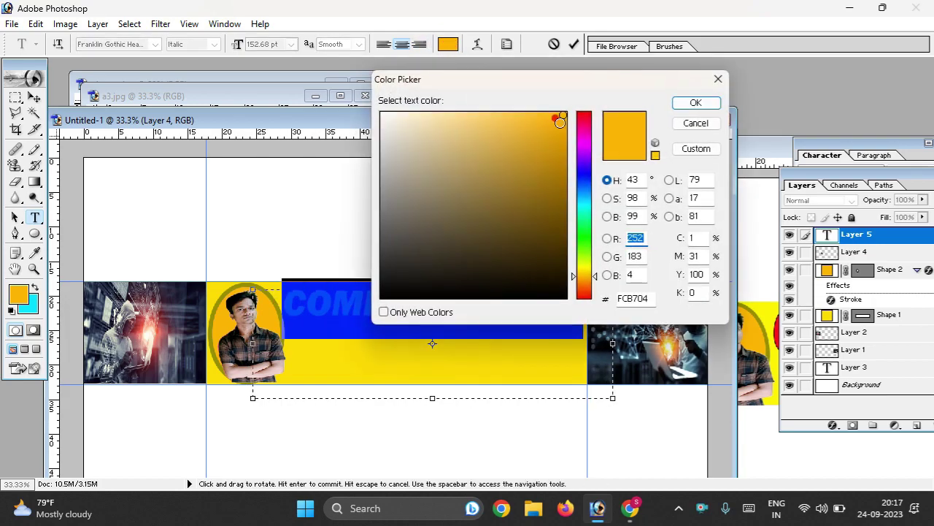
click(584, 115)
click(561, 115)
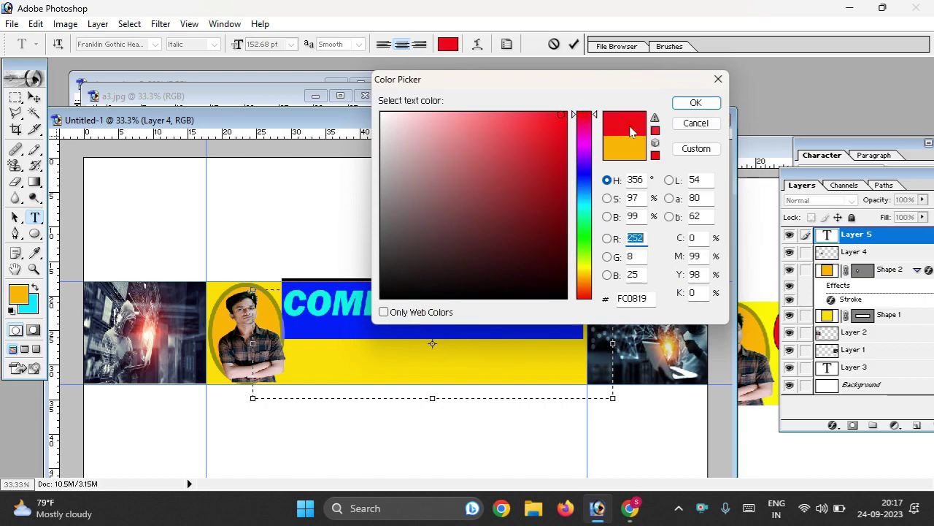
click(679, 108)
key(ctrl+h)
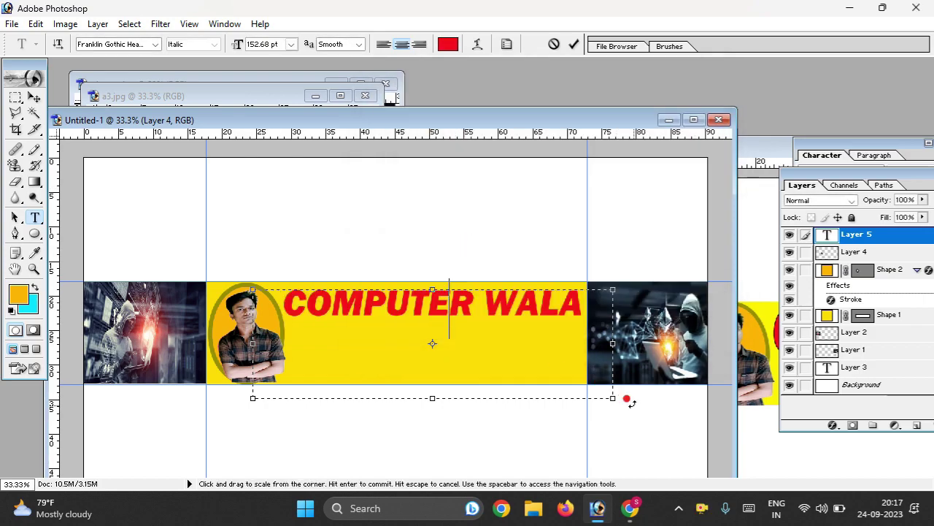
drag(611, 397, 608, 416)
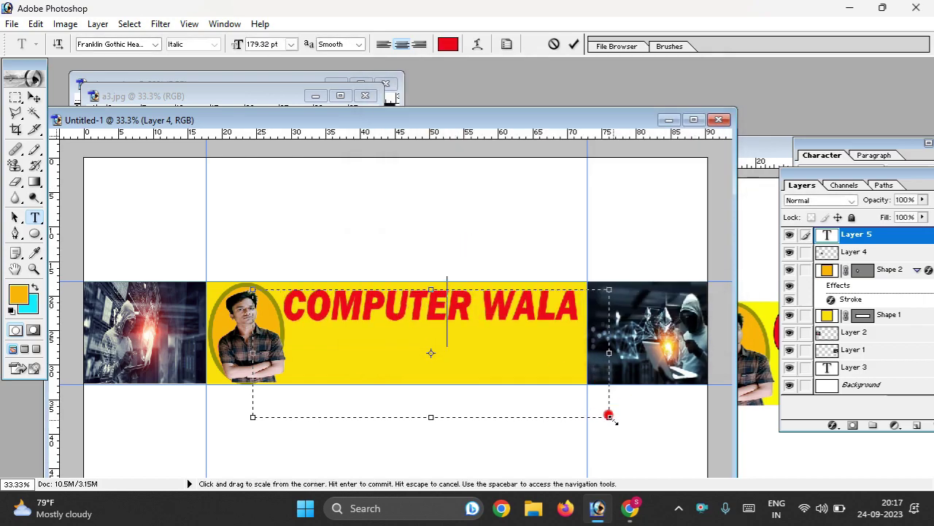
drag(516, 364, 521, 361)
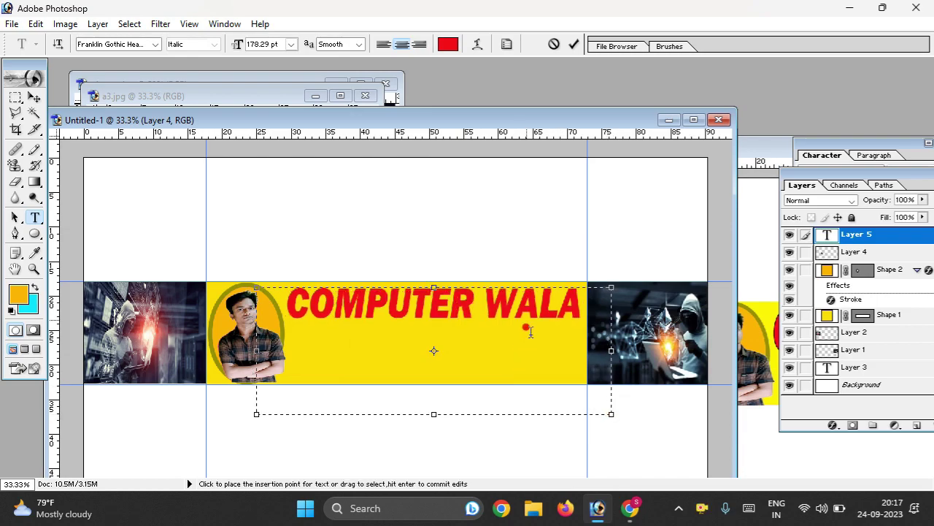
click(34, 98)
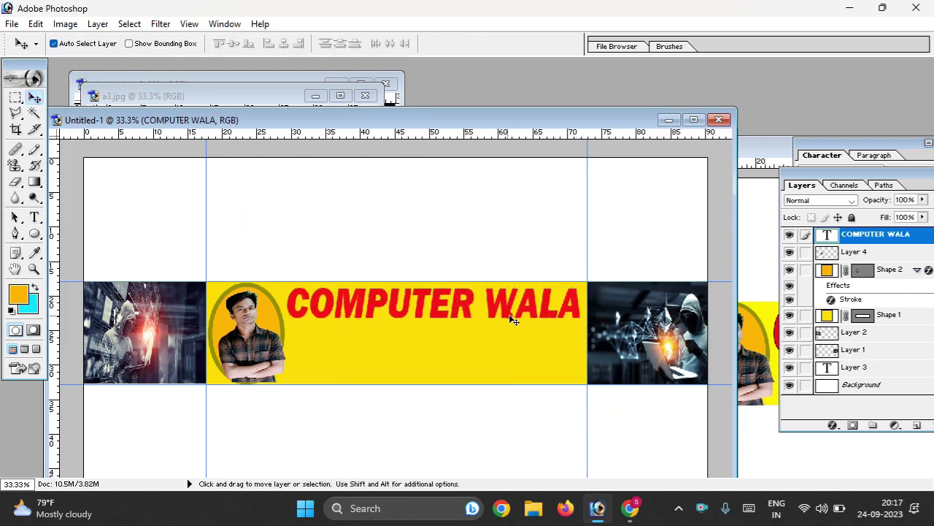
Give the COMPUTER WALA title a 3 px black outside stroke.
click(833, 425)
click(820, 413)
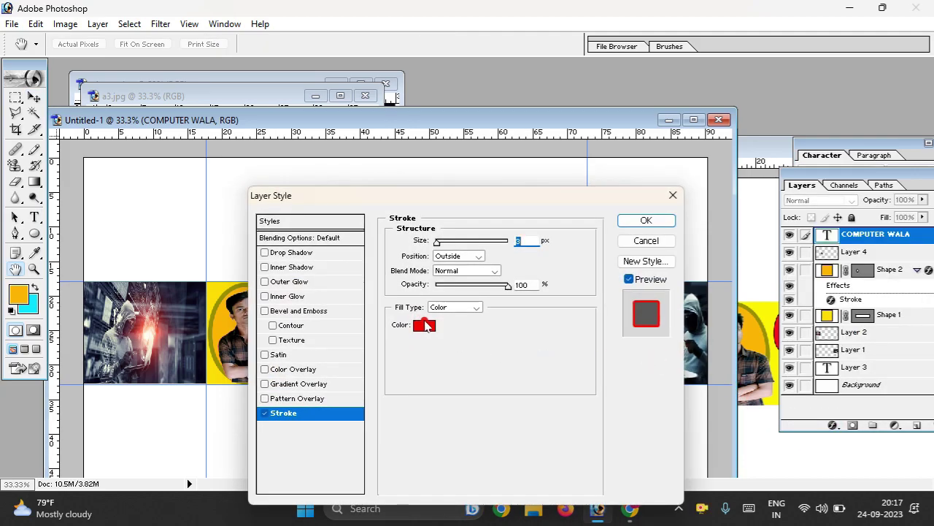
click(427, 325)
click(383, 296)
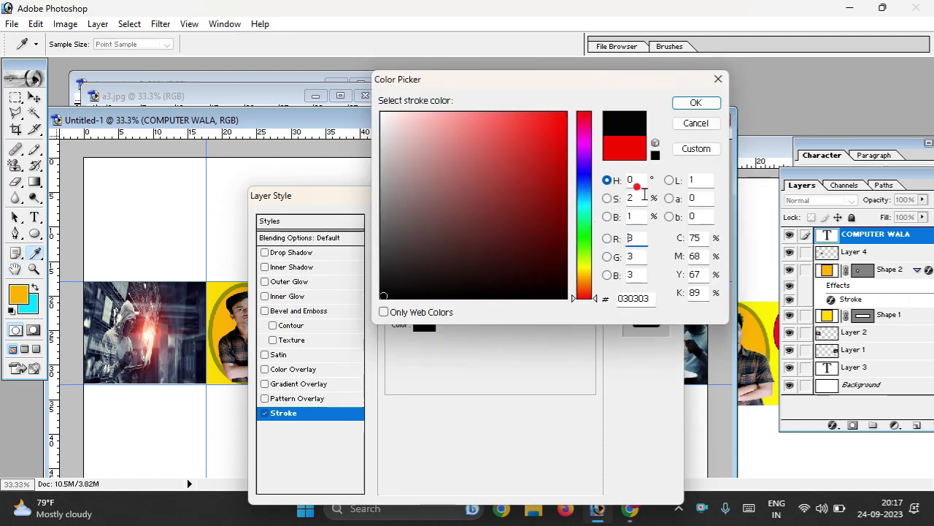
click(689, 104)
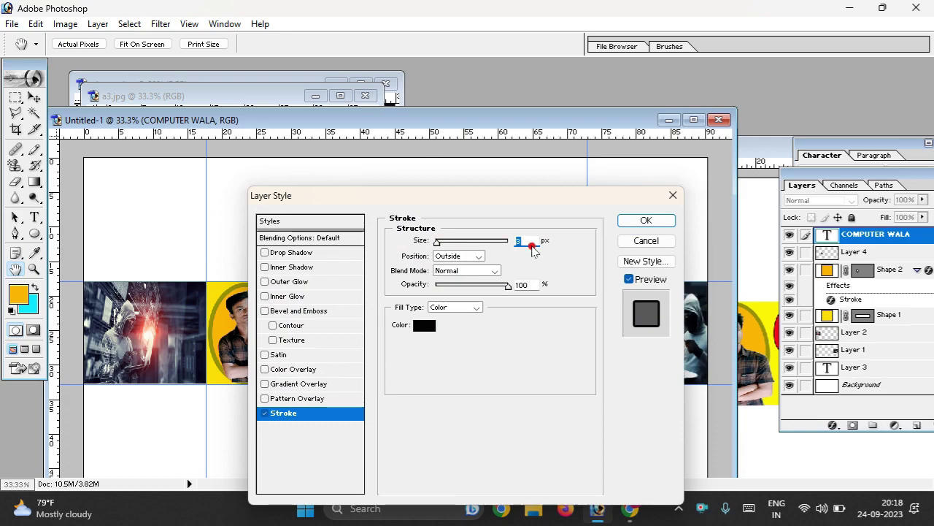
key(Return)
key(v)
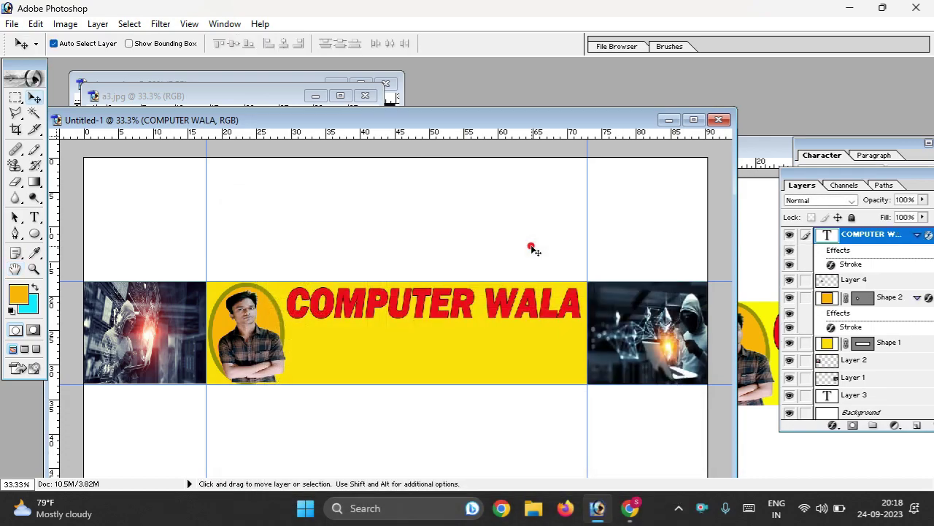
click(499, 398)
Zoom in to inspect the title's outline, then zoom back out to the whole banner.
key(ctrl+plus)
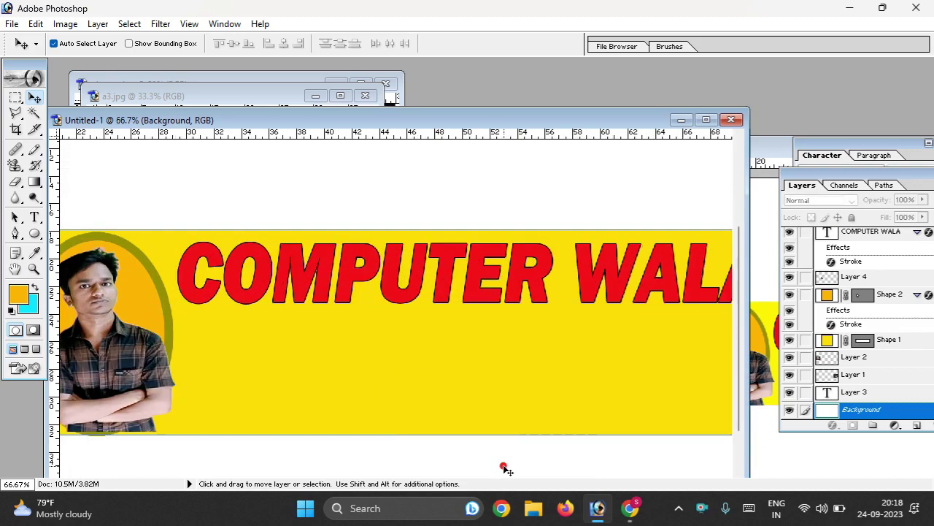
key(ctrl+plus)
key(ctrl+plus)
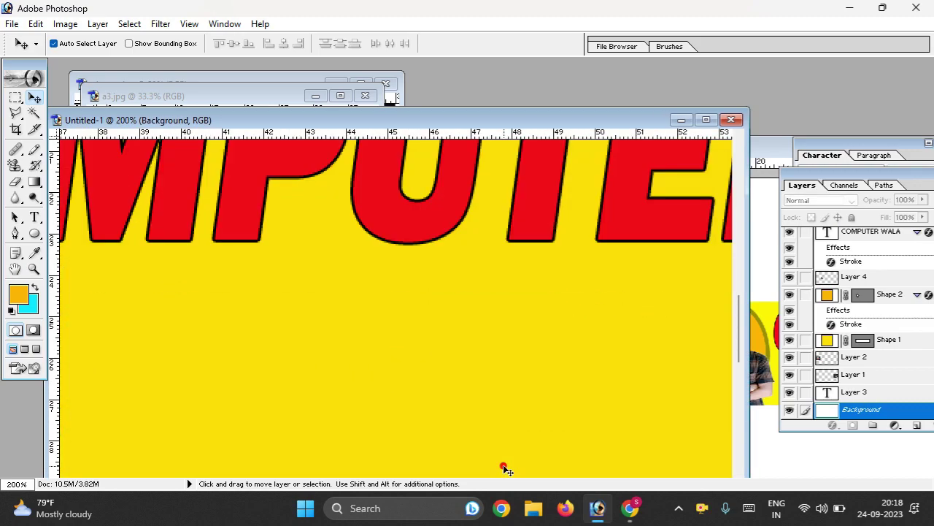
scroll(502, 460, left, 3)
scroll(382, 401, left, 2)
key(ctrl+minus)
key(ctrl+minus)
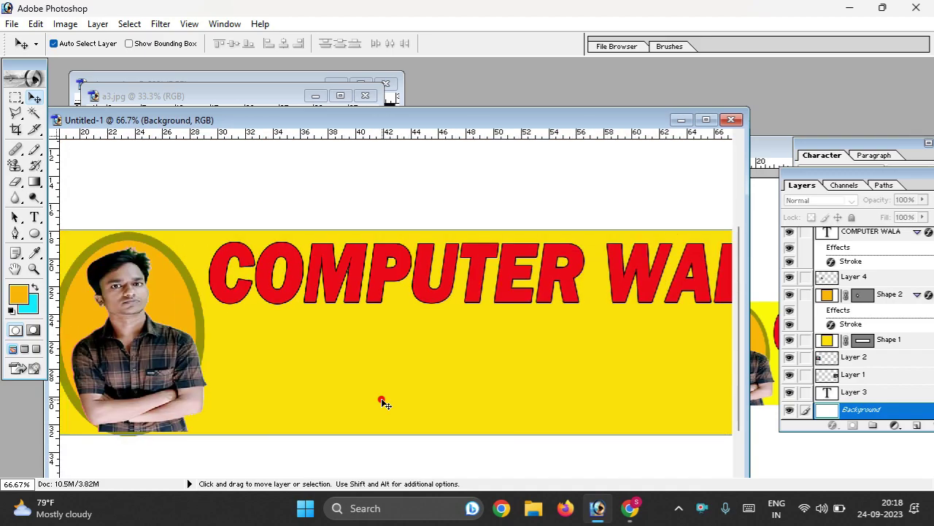
key(ctrl+minus)
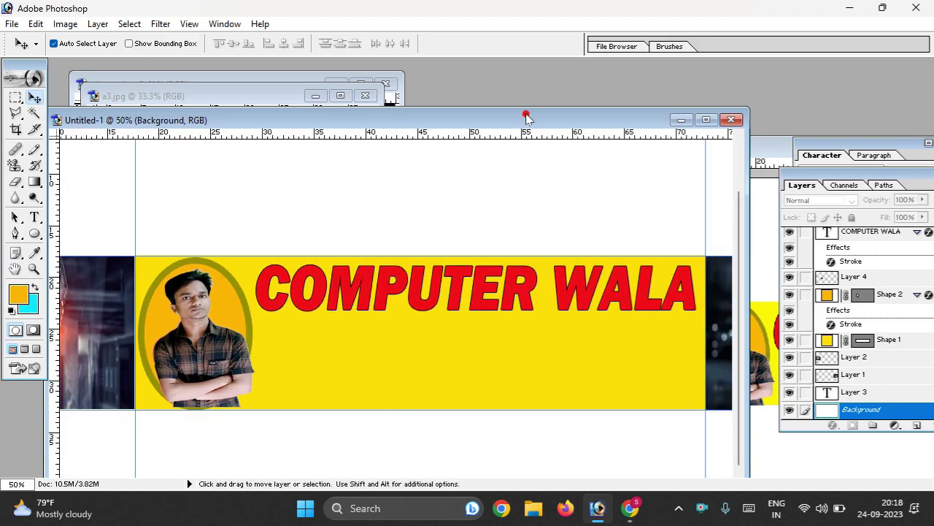
Move the yt banner copy.jpg reference window lower and bring Untitled-1 to the front.
drag(526, 119, 523, 63)
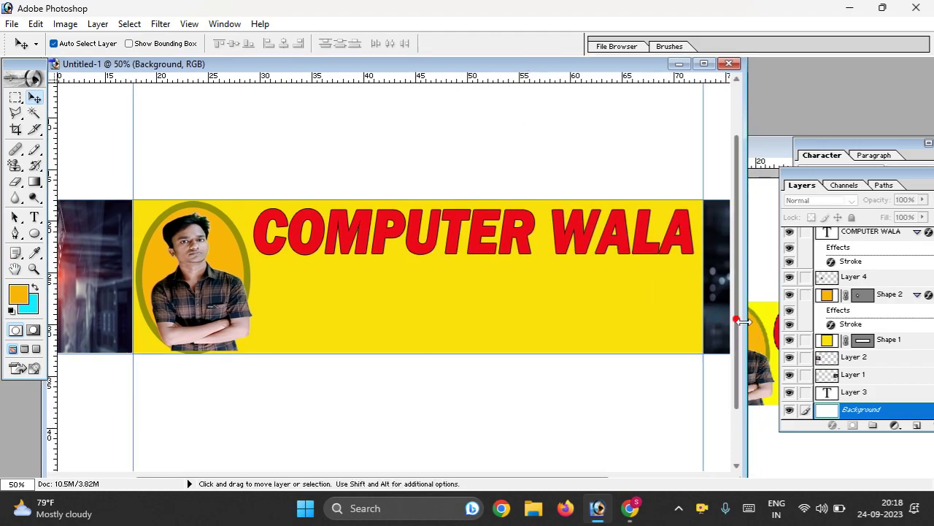
drag(745, 325, 756, 328)
click(765, 343)
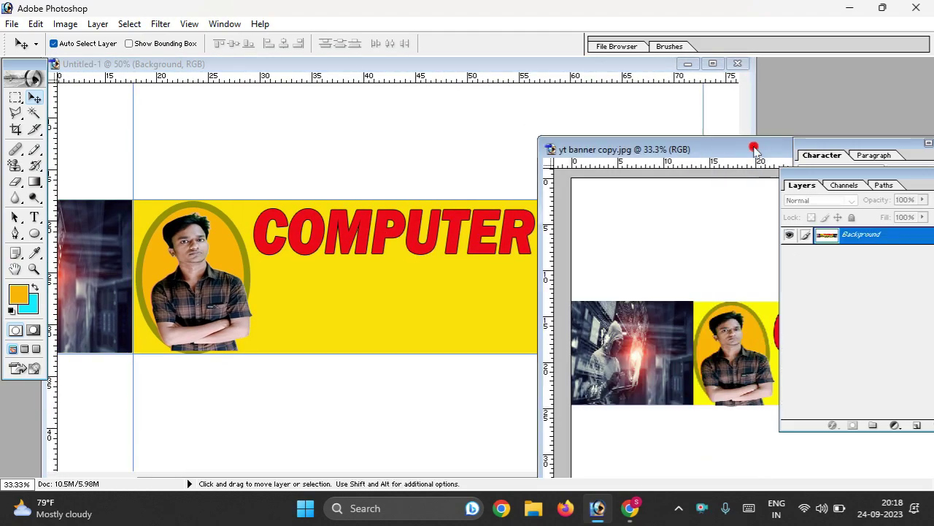
drag(755, 144, 743, 61)
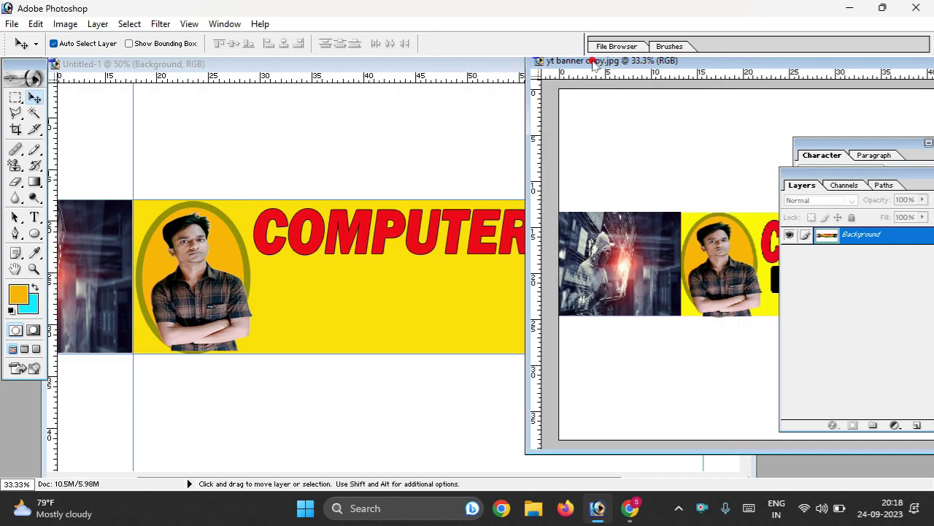
mouse_move(687, 66)
mouse_down()
mouse_move(363, 122)
mouse_move(361, 135)
mouse_up()
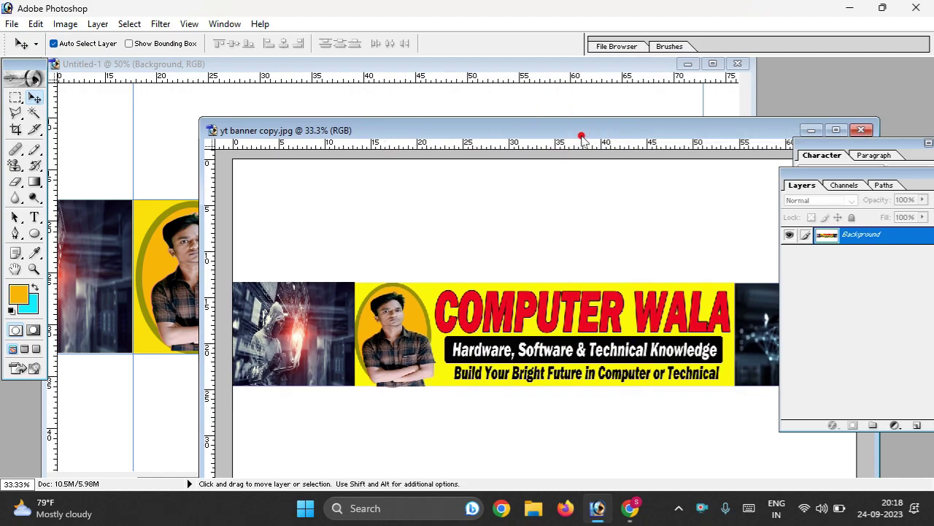
drag(582, 135, 543, 240)
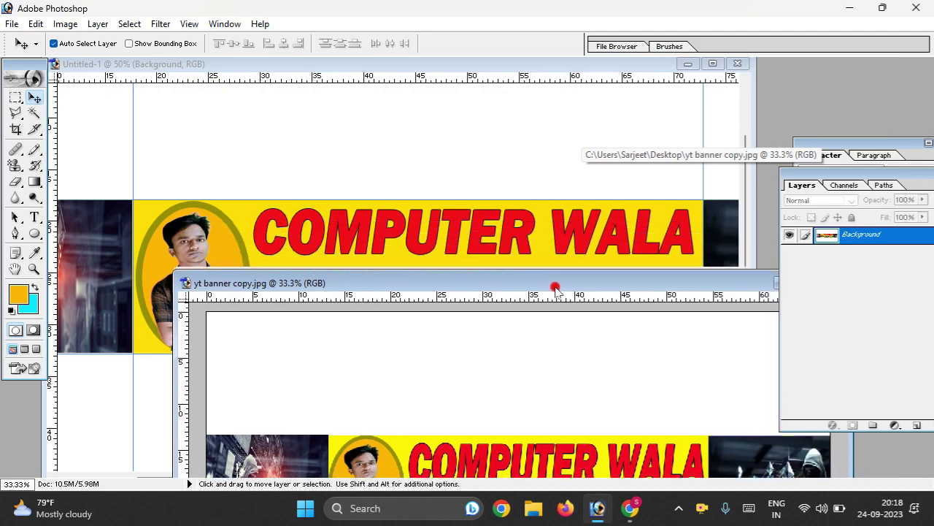
click(473, 207)
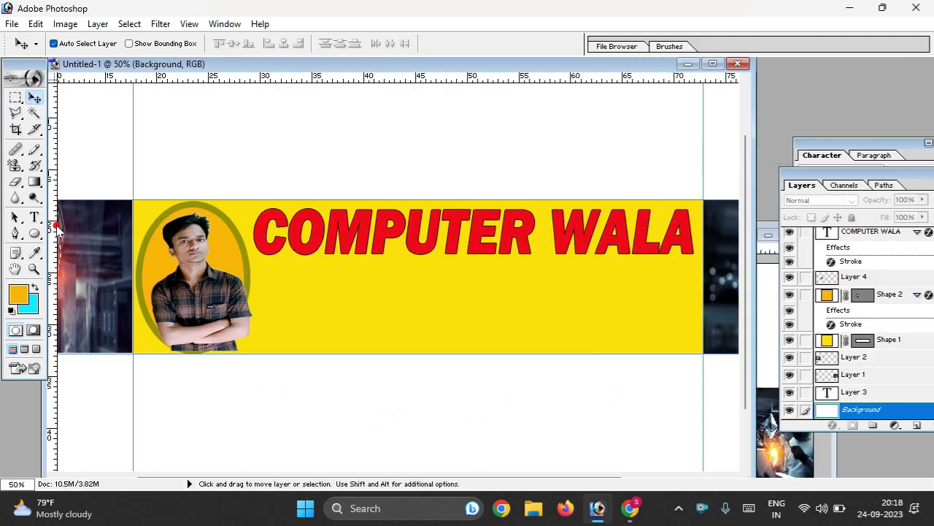
Draw a wide rounded rectangle below the title and fill it near-black.
click(36, 233)
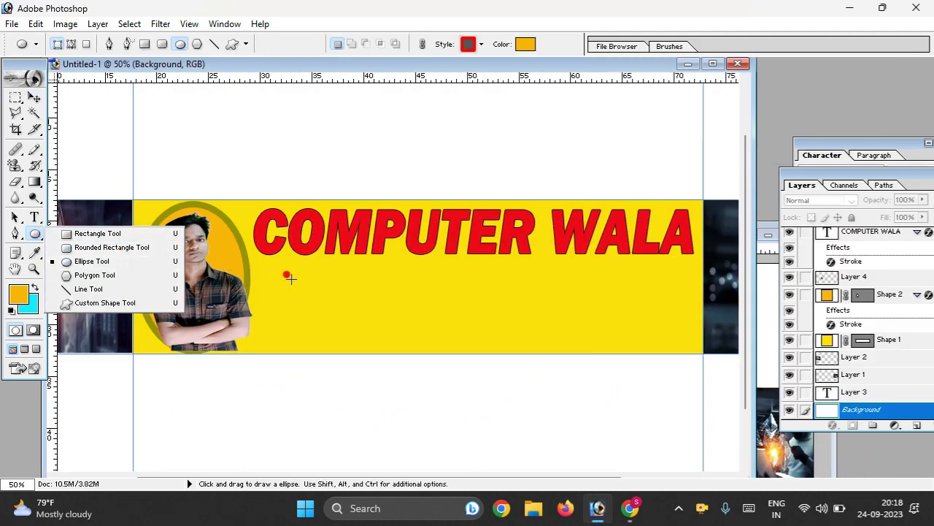
click(128, 249)
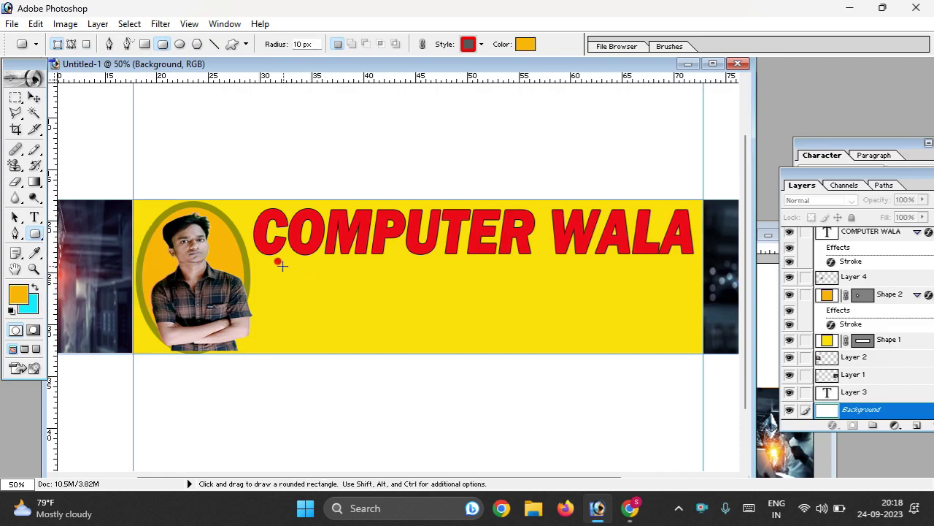
drag(264, 261, 696, 291)
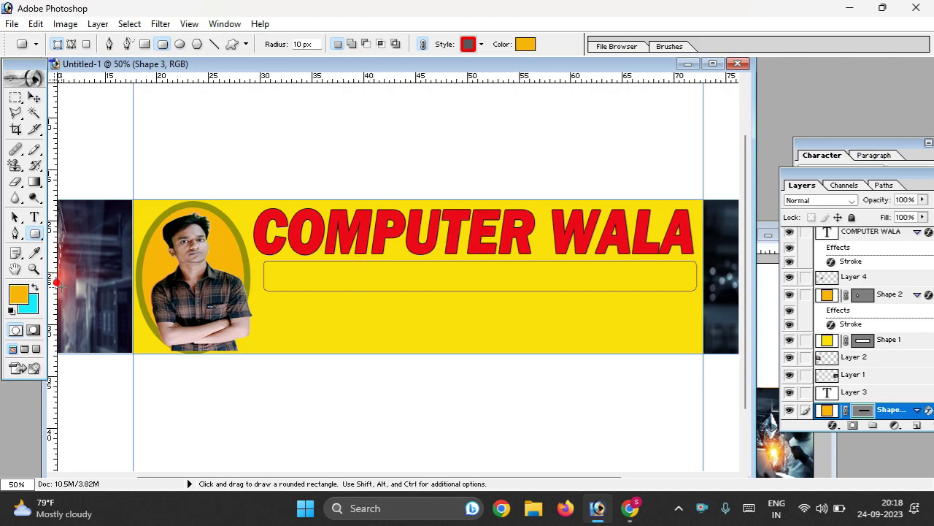
click(18, 294)
click(380, 294)
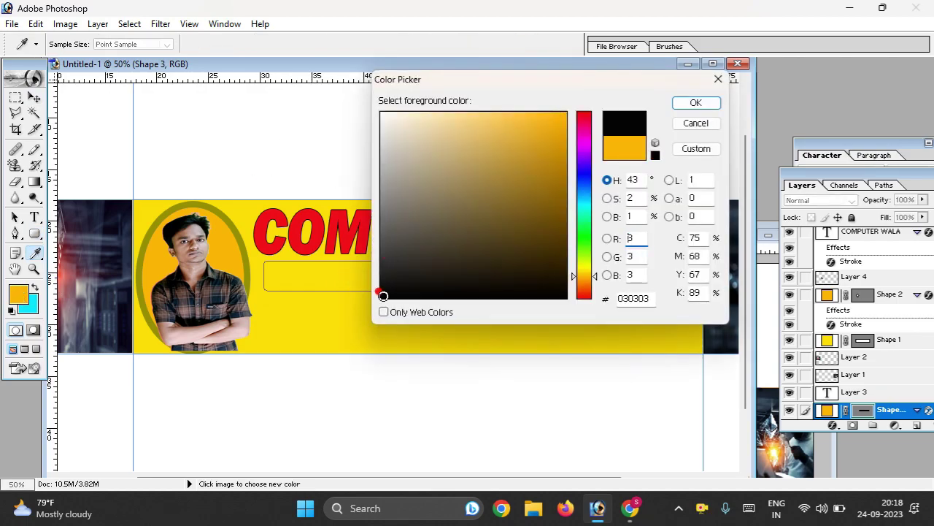
click(695, 102)
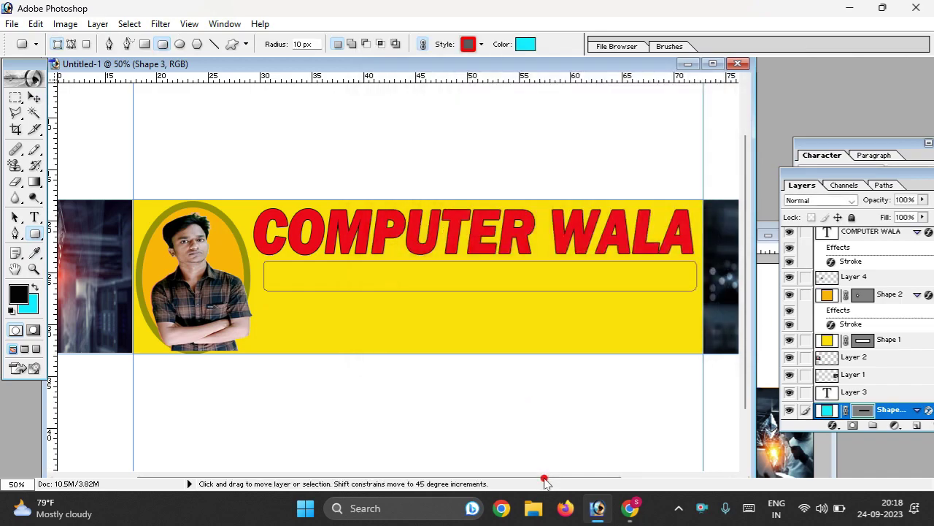
key(alt+BackSpace)
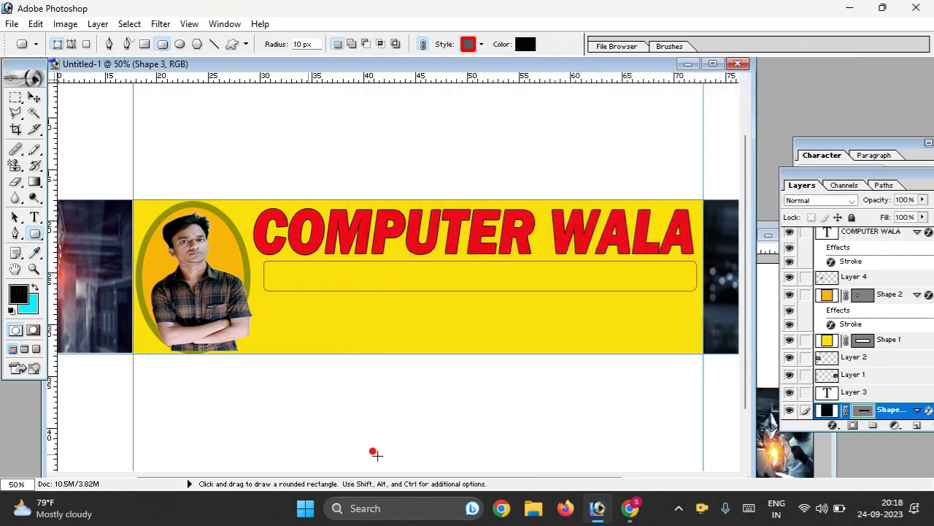
Select the yellow band's Shape 1 layer, undoing an accidental cyan fill.
click(33, 97)
click(435, 279)
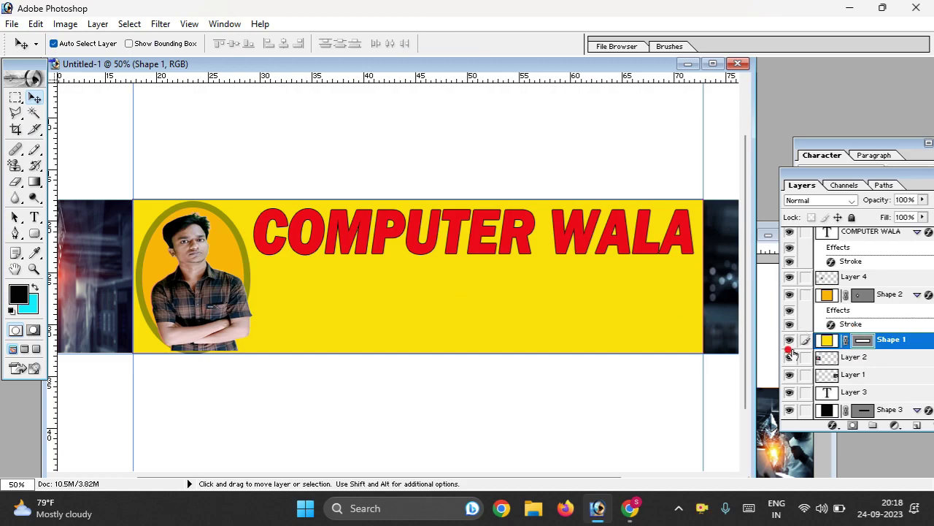
key(ctrl+BackSpace)
key(ctrl+z)
Draw a wide rounded bar under the COMPUTER WALA title and fill it black.
click(35, 233)
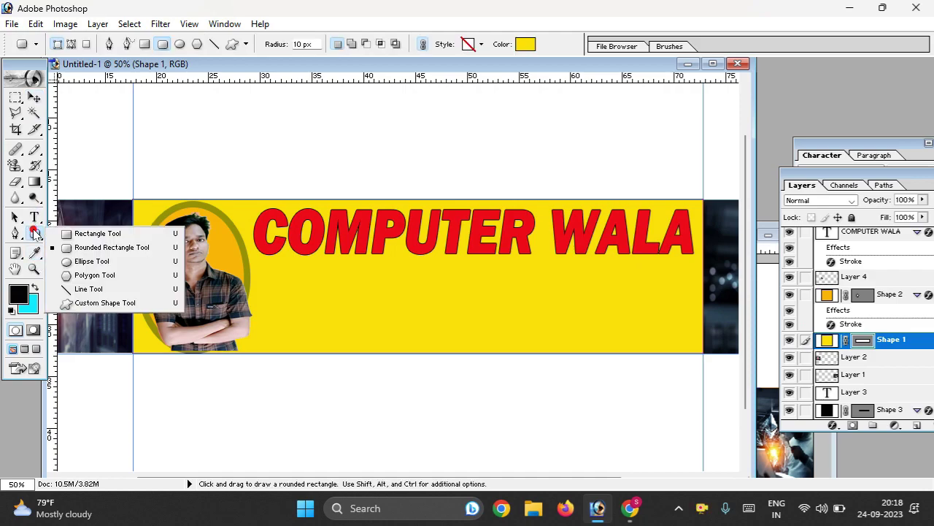
click(115, 246)
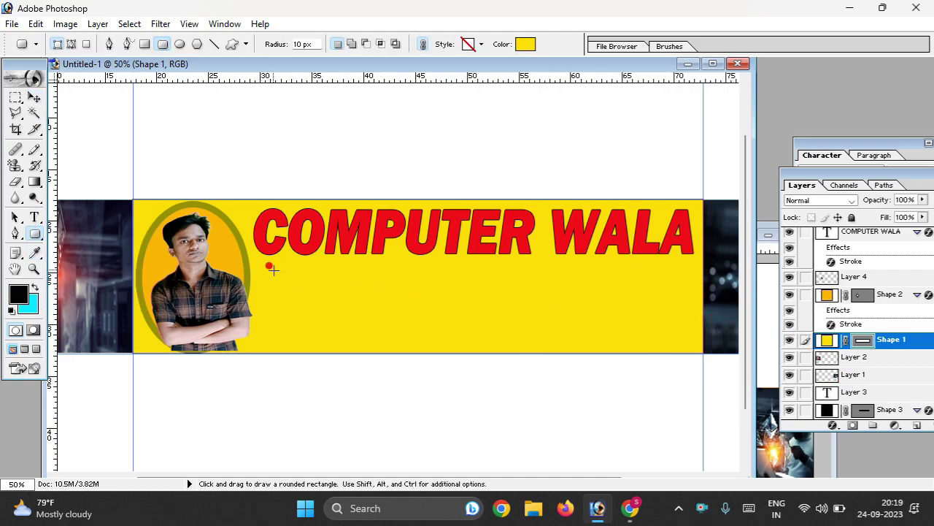
mouse_move(271, 265)
mouse_down()
mouse_move(597, 313)
mouse_move(650, 292)
mouse_move(681, 301)
mouse_up()
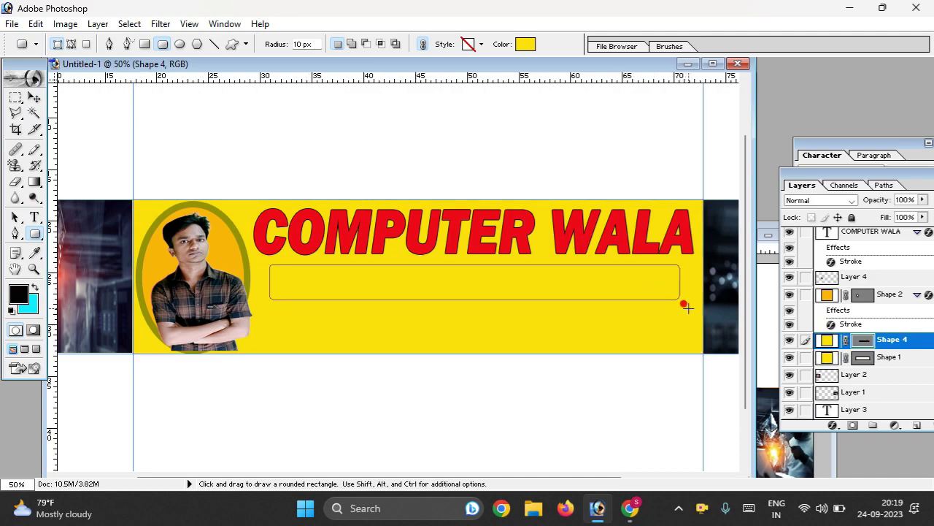
key(alt+BackSpace)
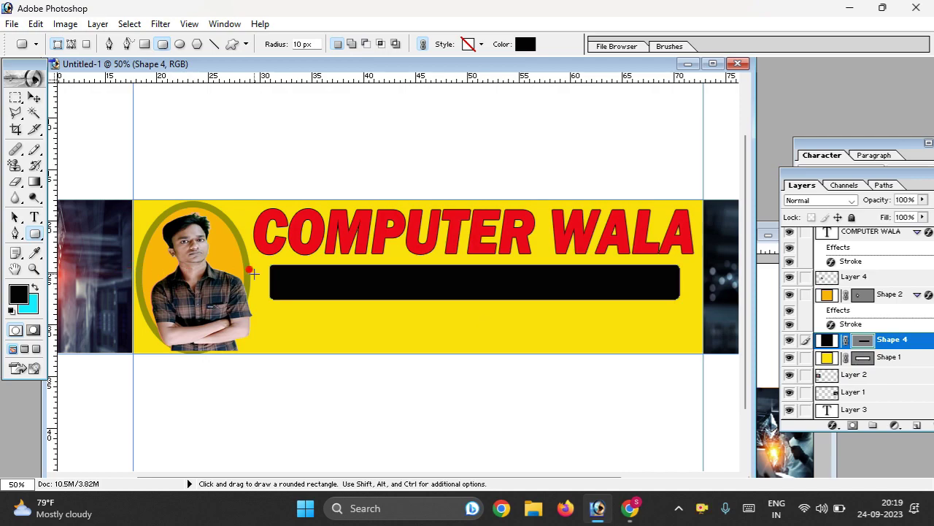
Enlarge the black bar up and left, then nudge it into position.
key(ctrl+t)
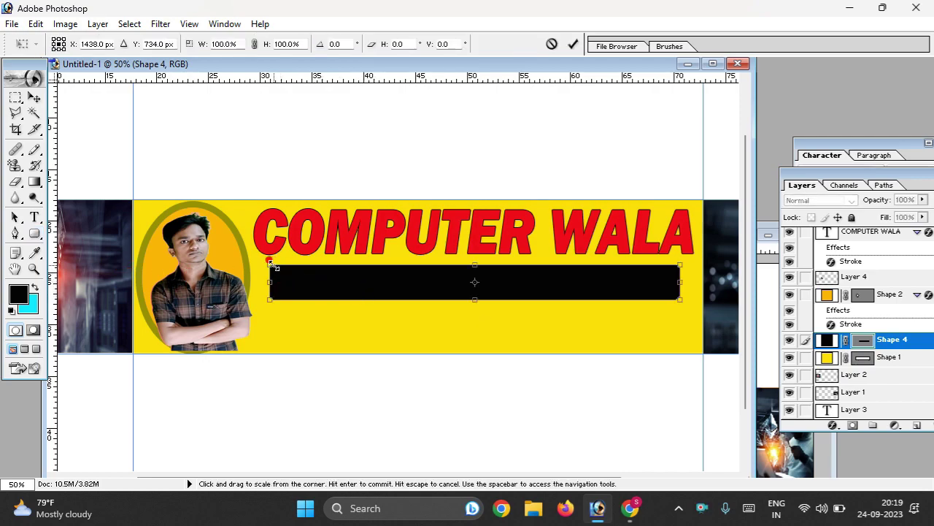
drag(271, 265, 259, 259)
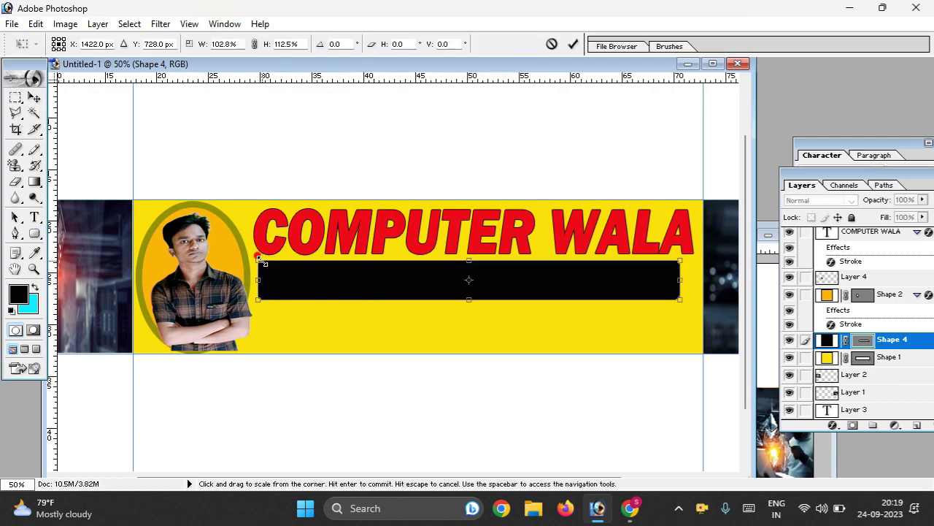
key(Return)
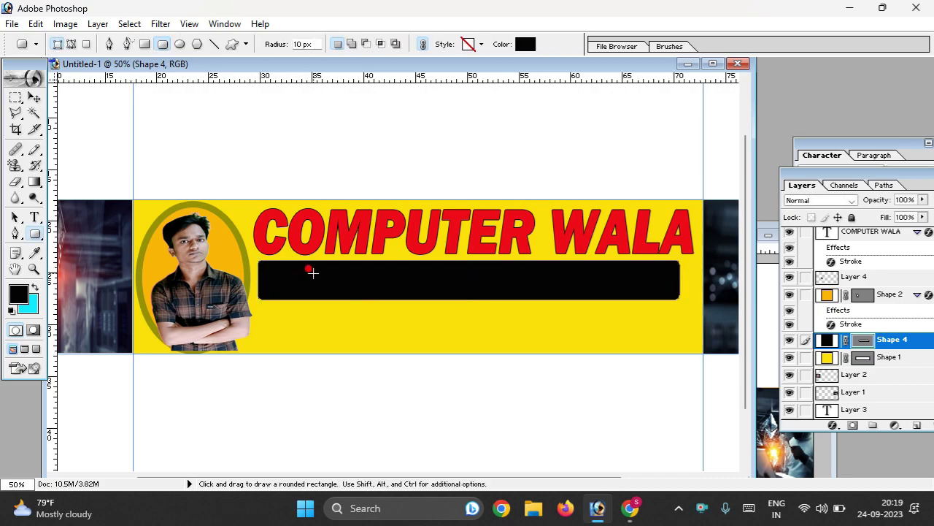
key(ctrl+t)
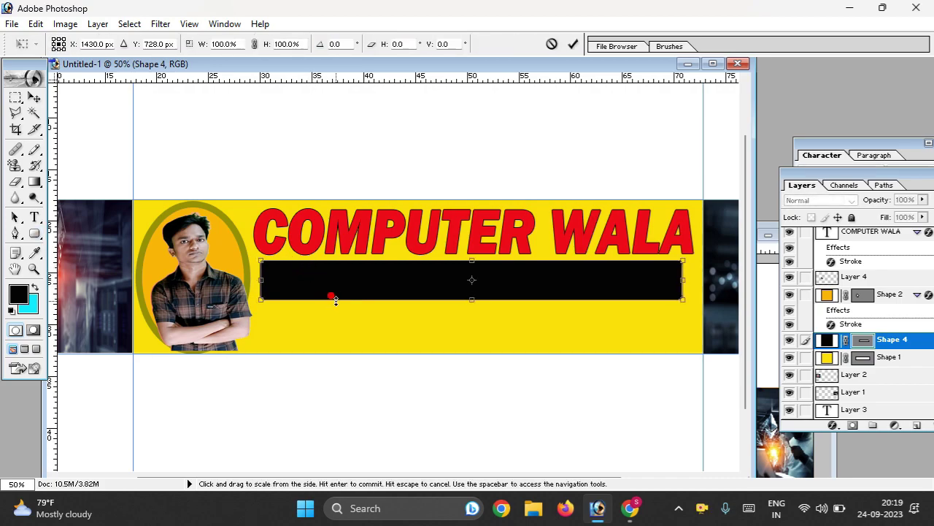
key(Right)
key(Right)
key(Right)
key(Up)
key(Up)
key(Up)
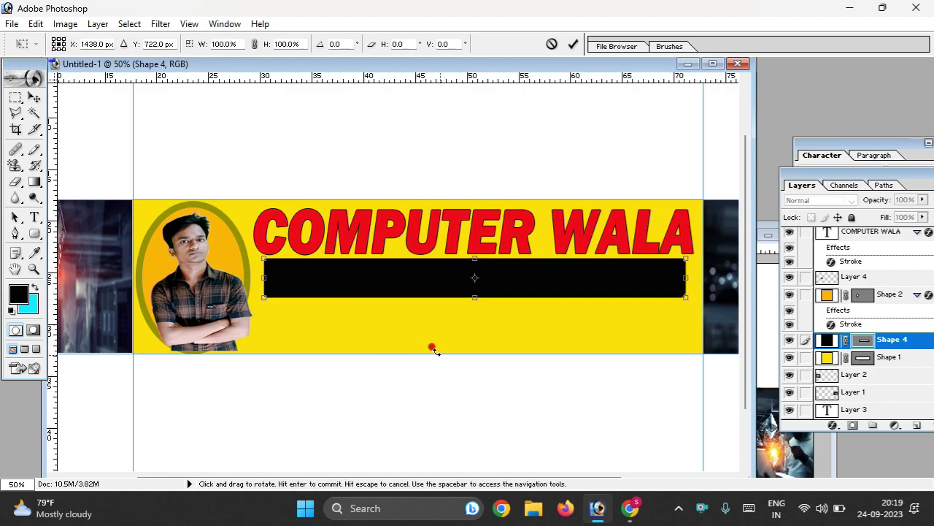
key(Right)
key(Right)
key(Down)
key(Down)
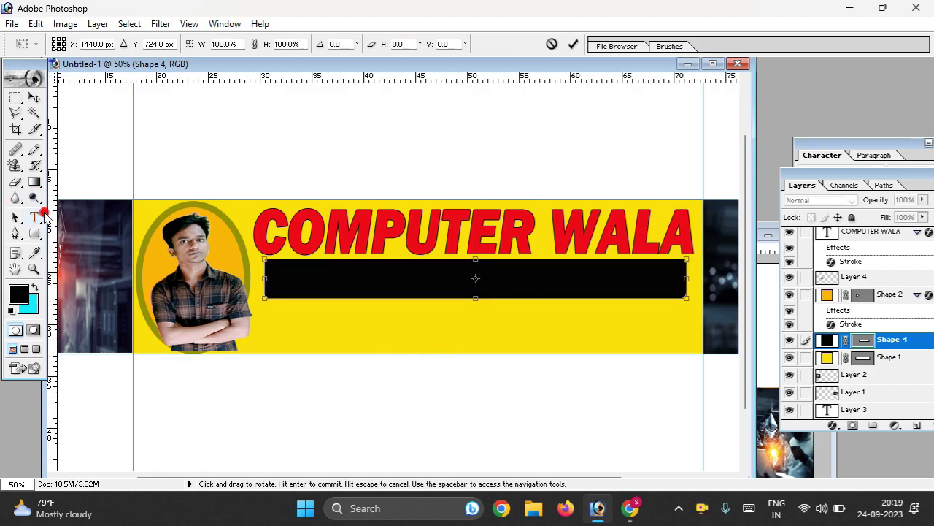
click(36, 216)
Create a text box above the banner and type HAR.
click(373, 204)
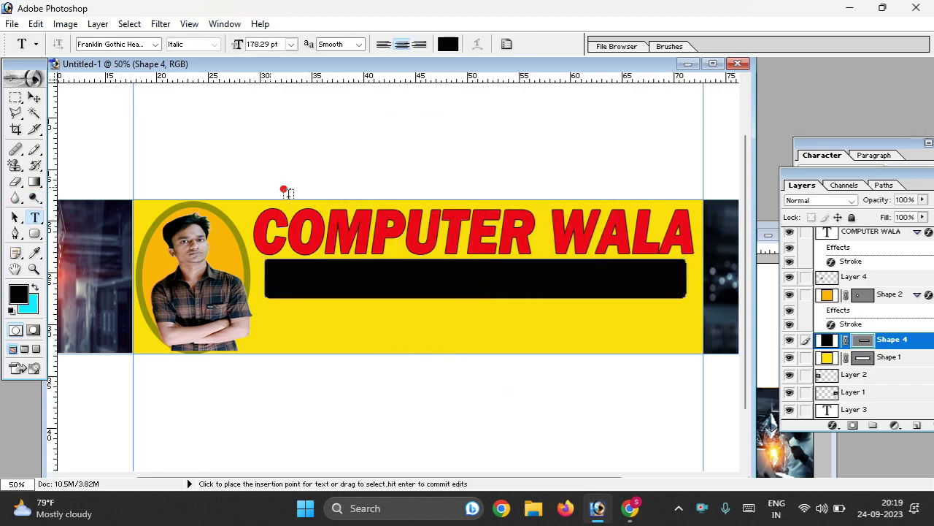
drag(209, 157, 672, 249)
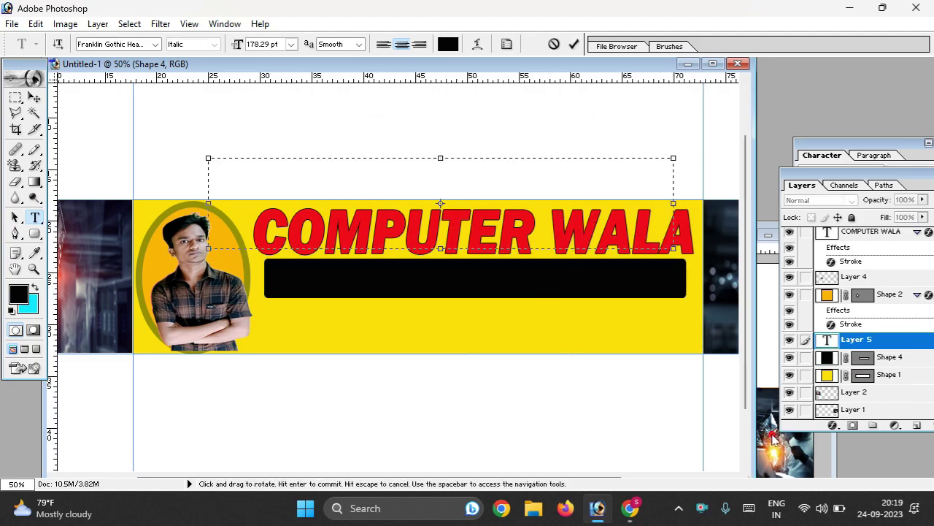
click(772, 436)
click(334, 192)
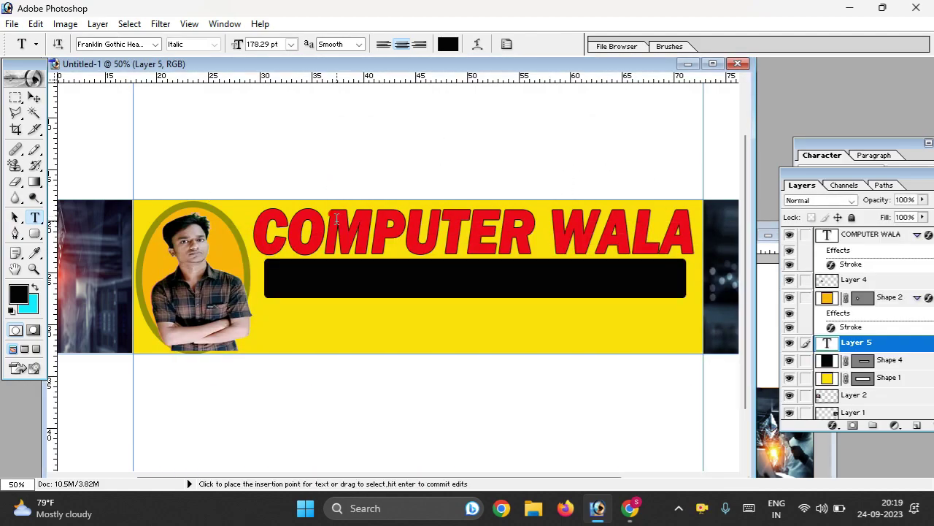
drag(186, 180, 608, 283)
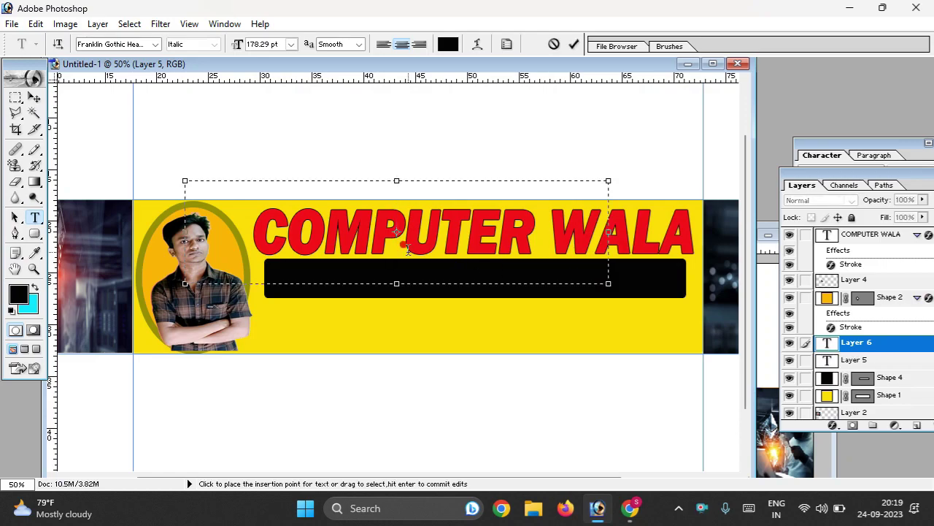
text(hA)
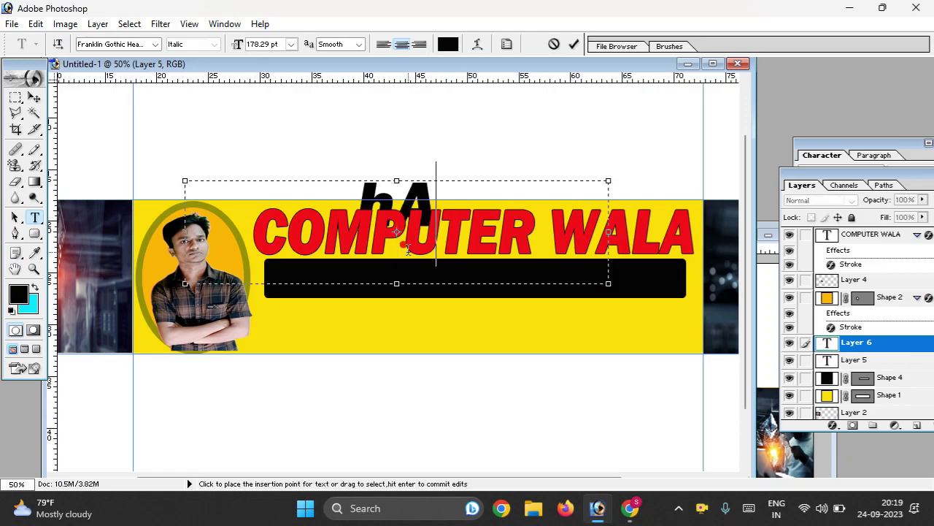
key(BackSpace)
key(BackSpace)
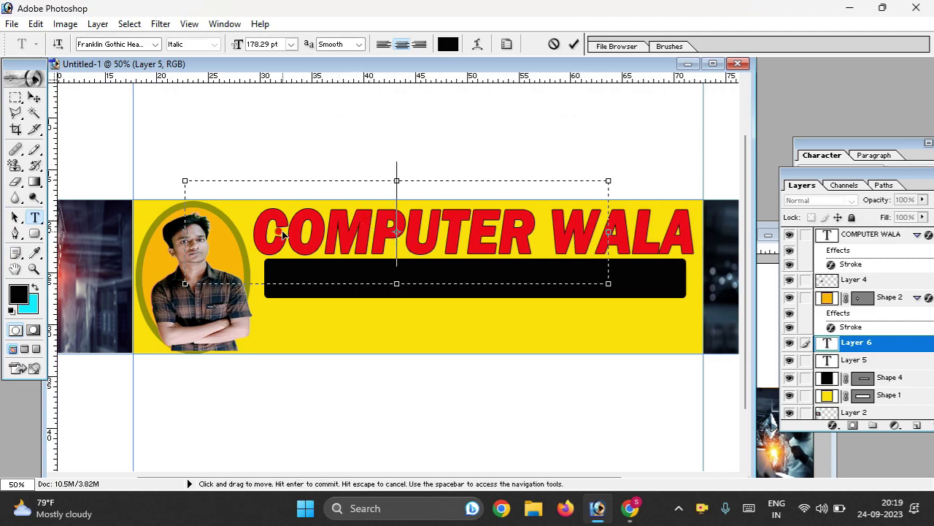
drag(408, 249, 370, 201)
text(h)
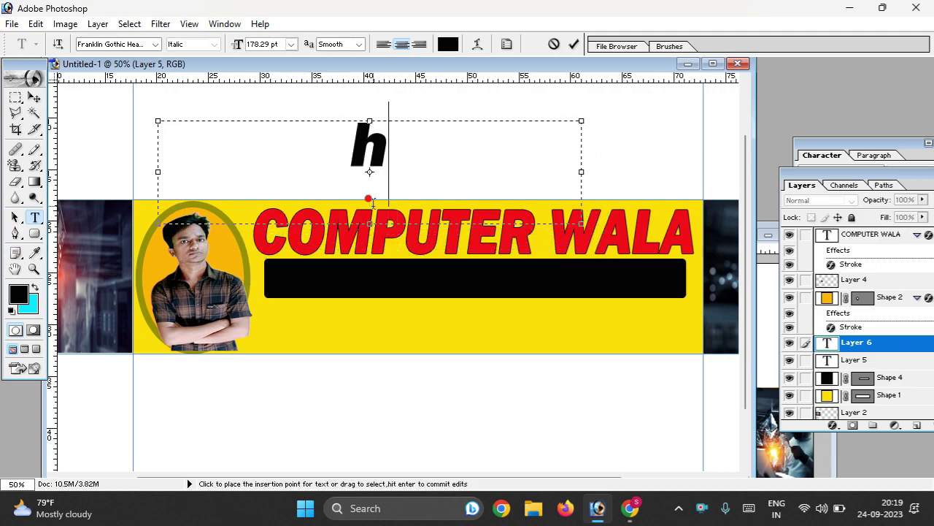
text(a)
key(BackSpace)
key(BackSpace)
text(HA)
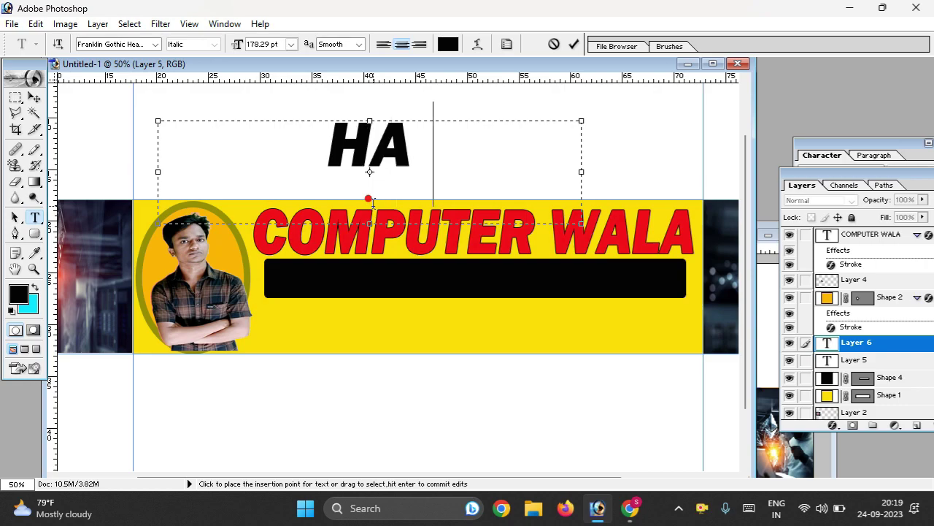
text(R)
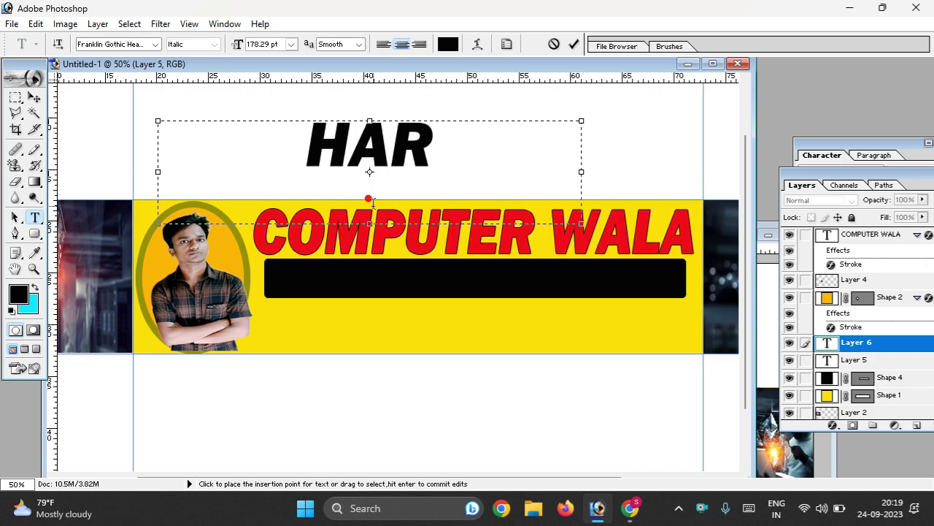
Complete the text so it reads Hardware, Software.
click(775, 441)
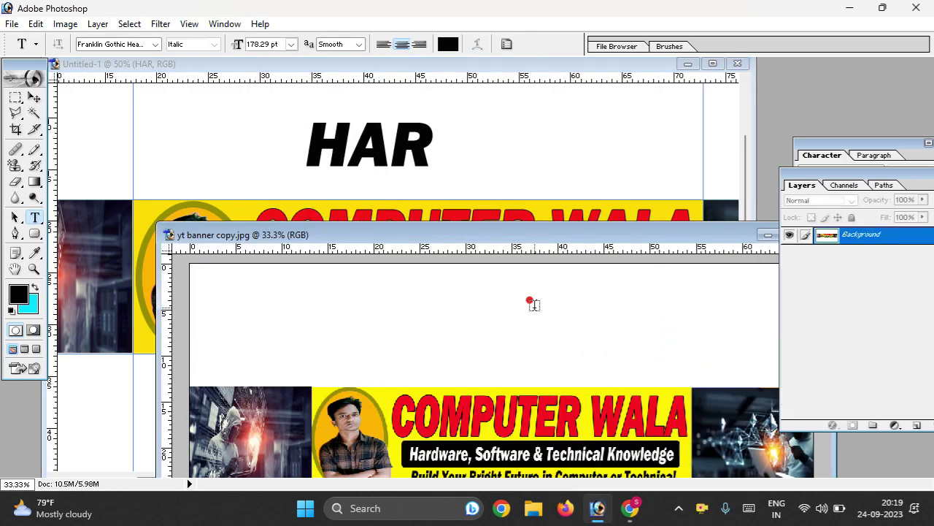
click(491, 162)
click(415, 141)
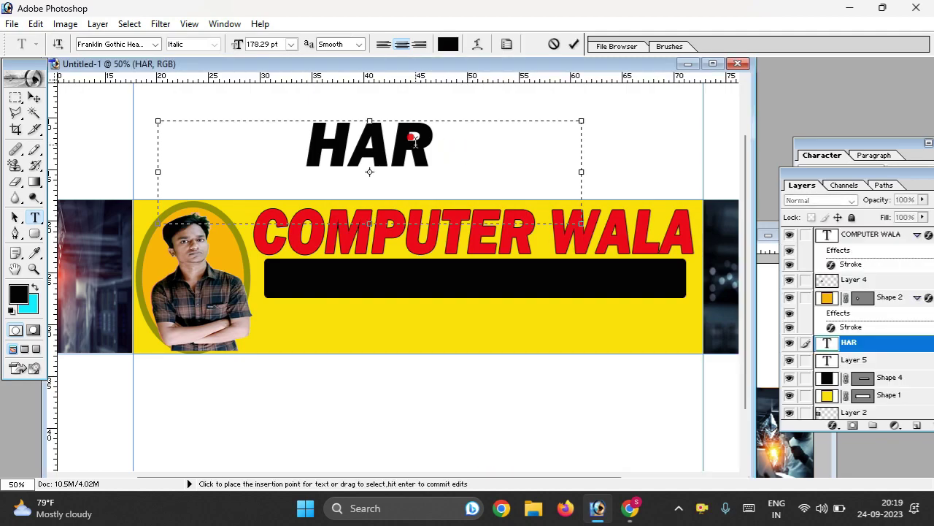
key(BackSpace)
key(BackSpace)
text(AR)
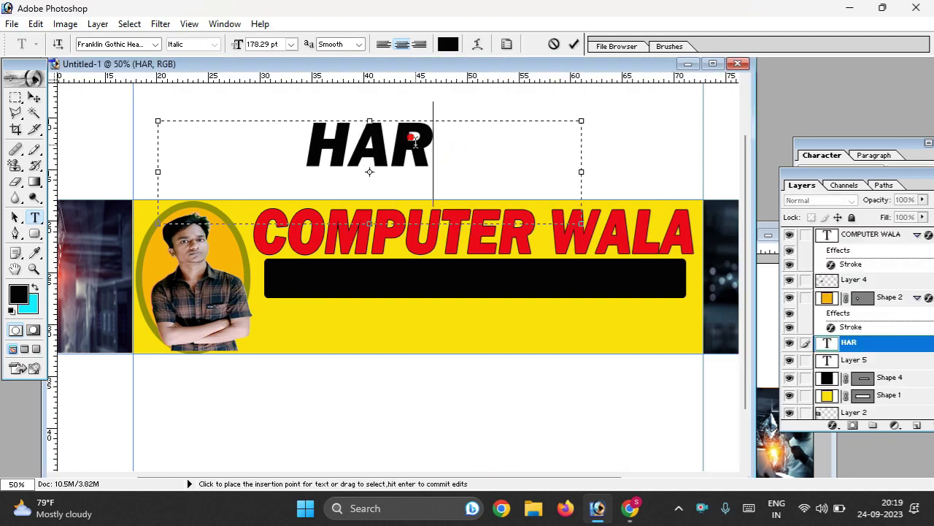
text(D)
key(BackSpace)
key(BackSpace)
key(BackSpace)
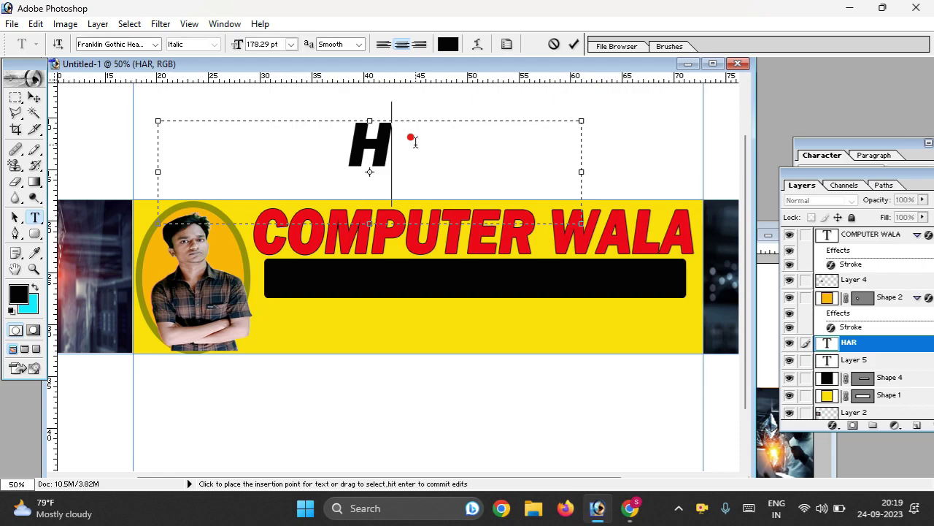
text(ard)
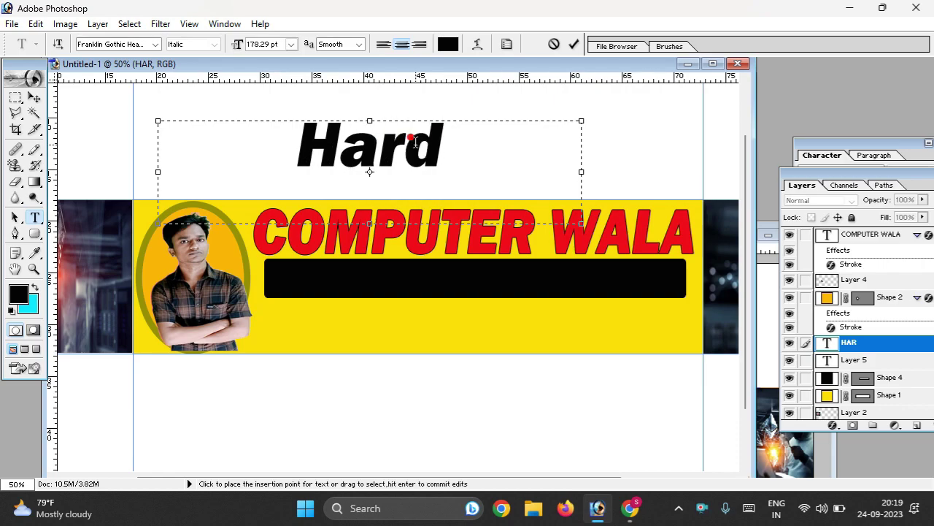
text(ware)
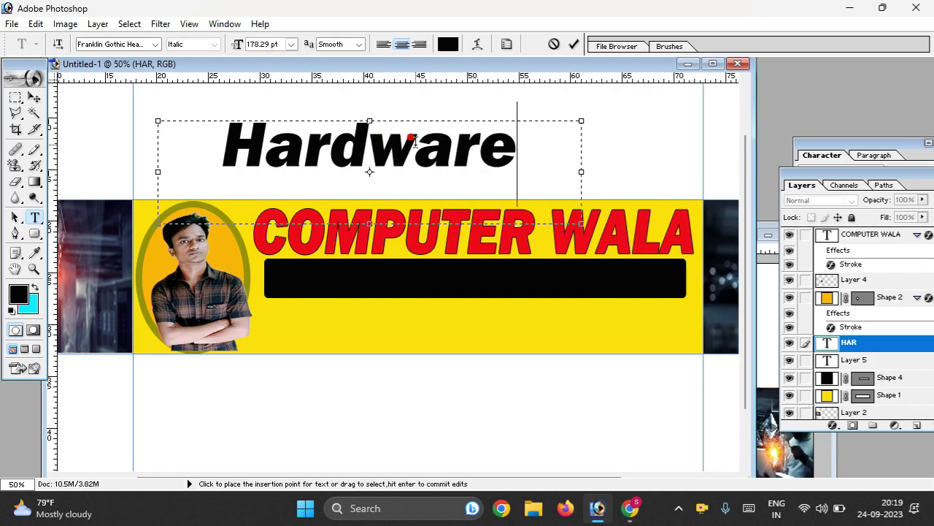
text(, So)
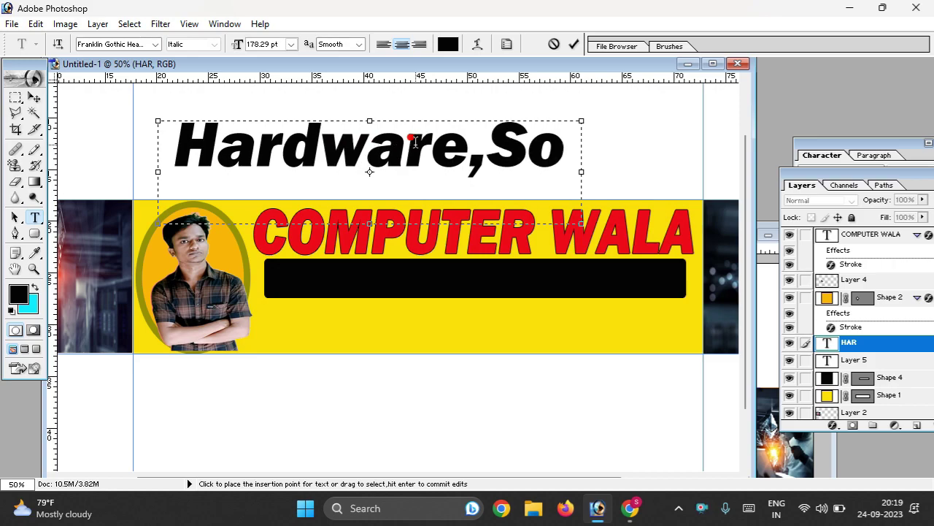
text(ft)
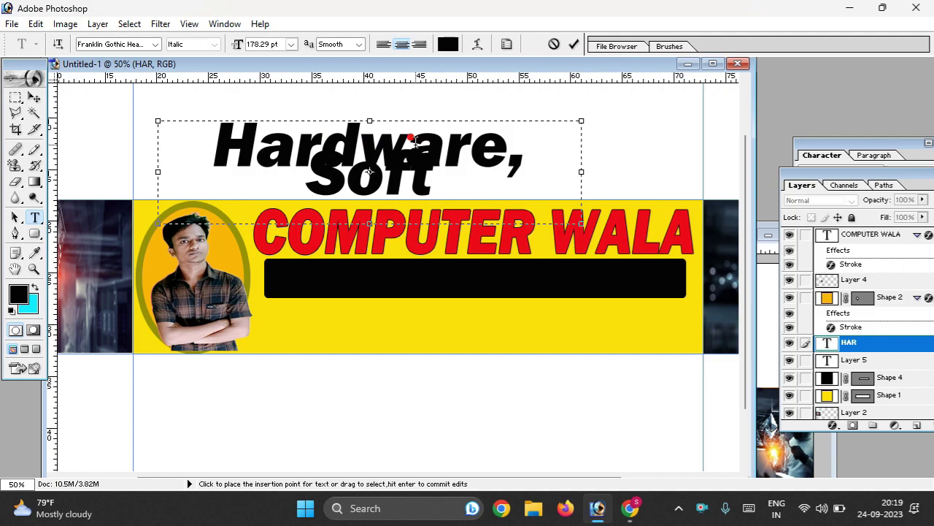
text(ware)
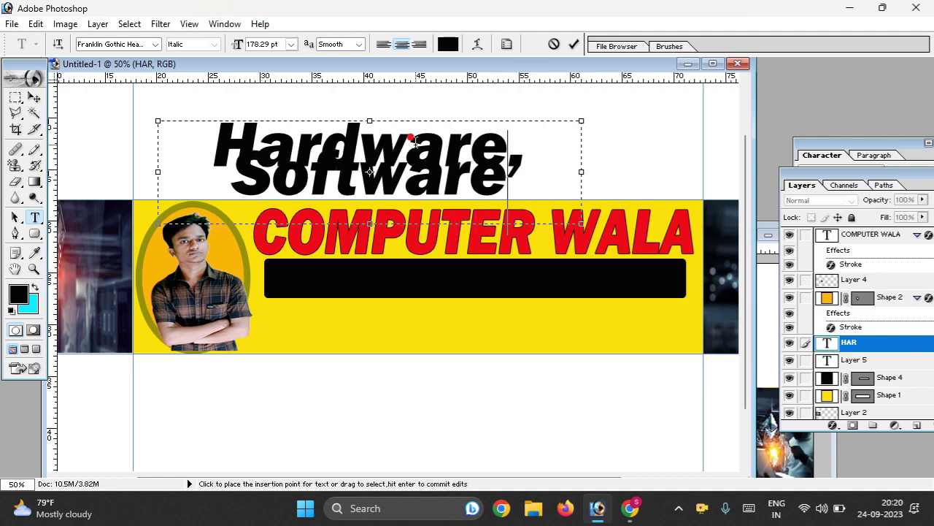
Reduce the text to 68.29 pt so Hardware,Software fits on one line.
key(ctrl+a)
key(ctrl+shift+comma)
key(ctrl+shift+comma)
key(ctrl+shift+comma)
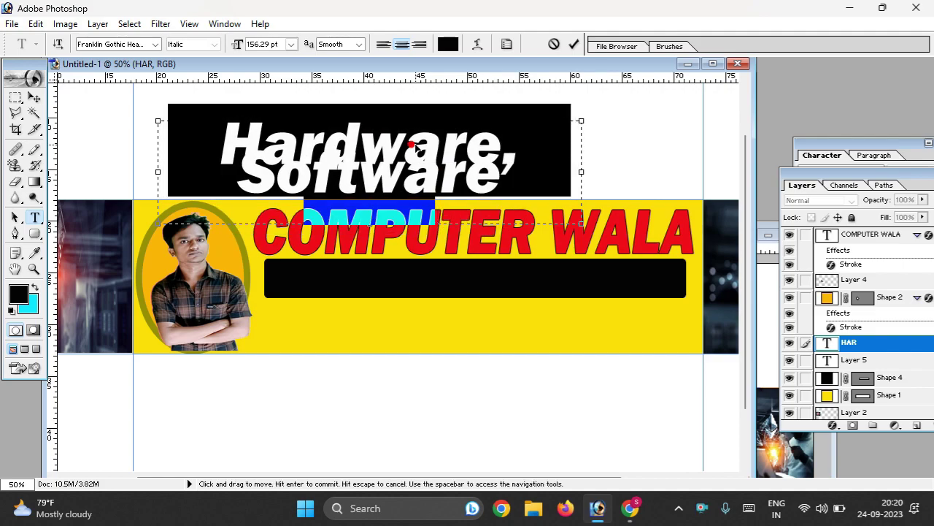
key(ctrl+shift+comma)
key(ctrl+shift+comma)
key(ctrl+shift+comma)
key(ctrl+shift+comma)
key(ctrl+shift+comma)
key(ctrl+shift+comma)
key(ctrl+shift+comma)
key(ctrl+shift+comma)
key(ctrl+shift+comma)
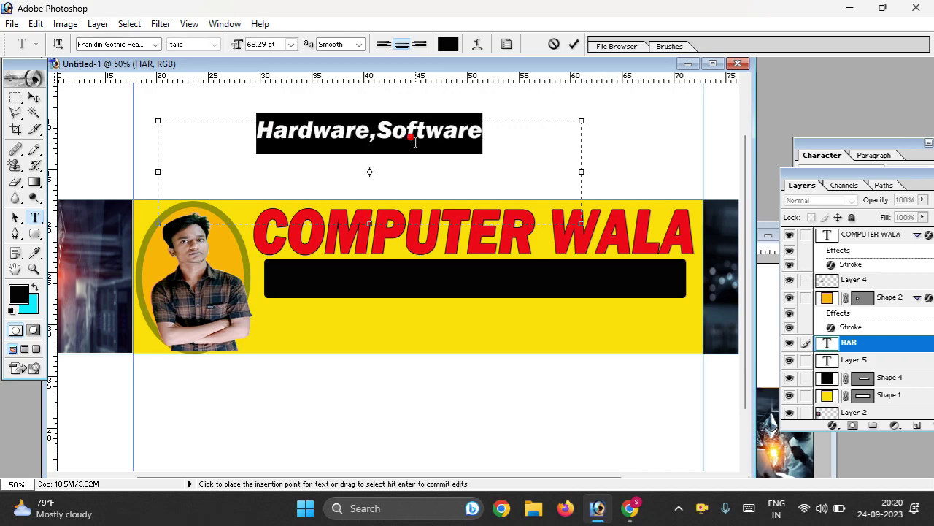
key(End)
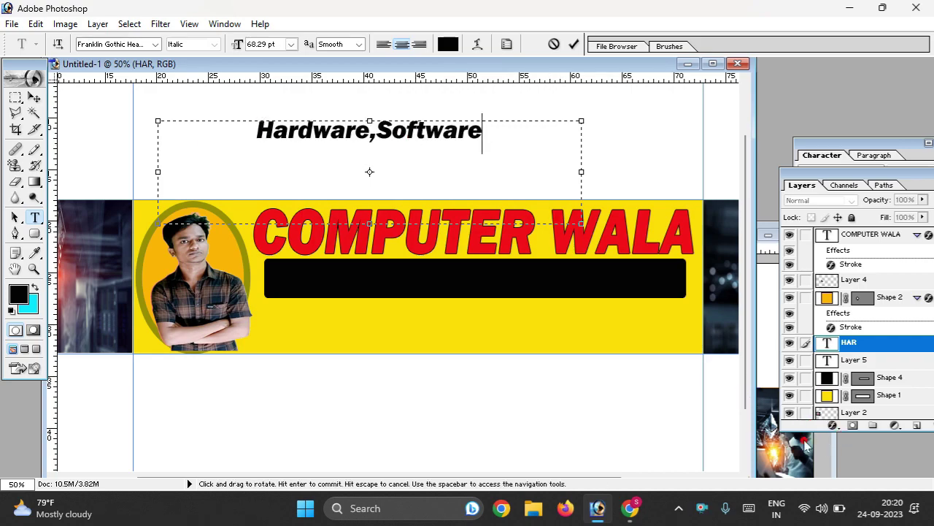
click(805, 442)
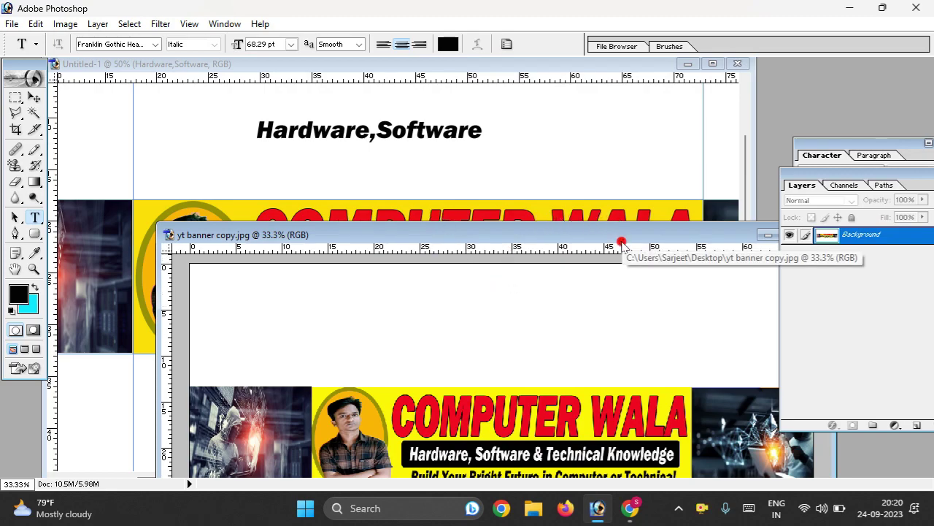
Drag the yt banner copy.jpg window aside and shift Untitled-1 left so both banners show.
mouse_move(620, 234)
mouse_down()
mouse_move(759, 60)
mouse_move(744, 92)
mouse_up()
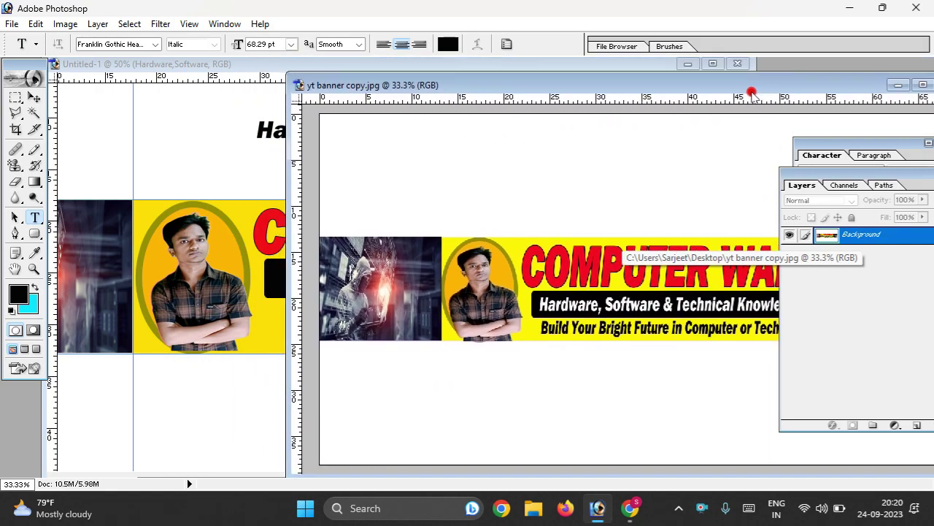
click(609, 71)
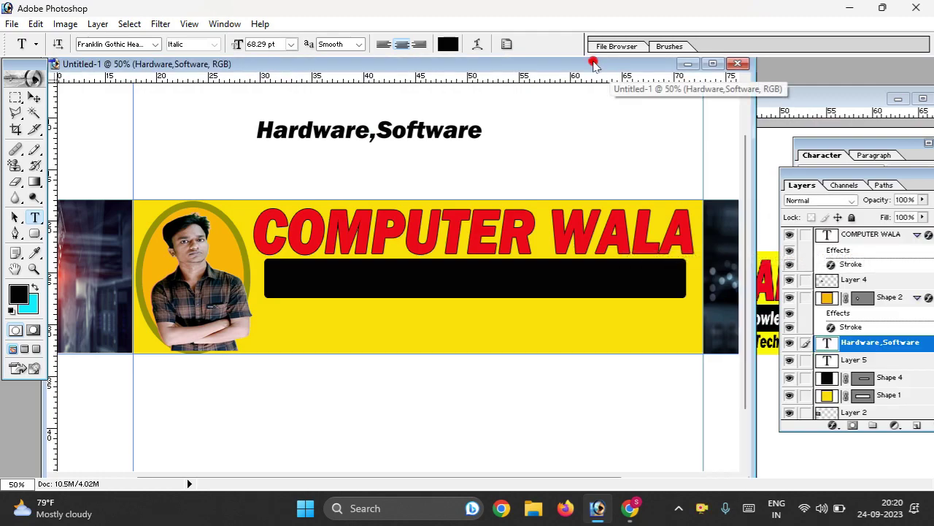
drag(611, 71, 500, 68)
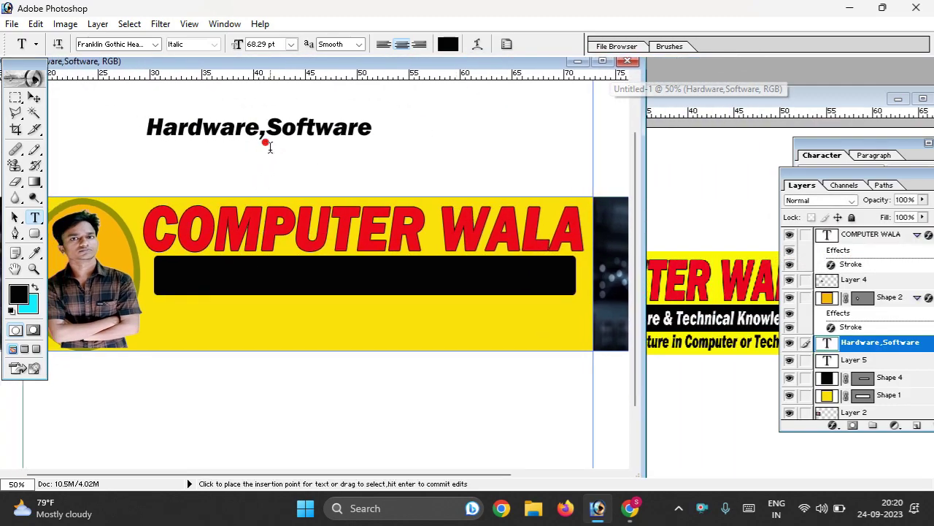
Extend the text with ' Technical Knowledge', shrink it to 58.29 pt, and nudge it right and down.
click(374, 128)
text(T)
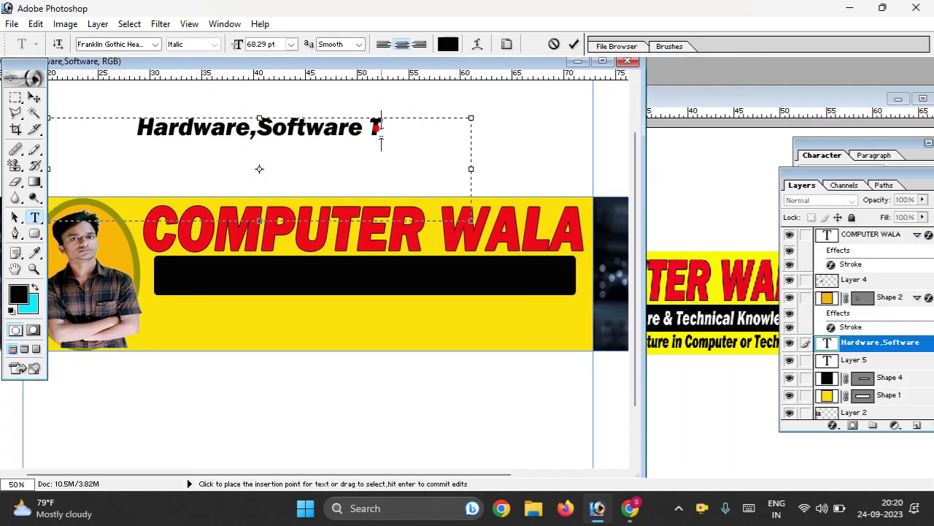
text(e)
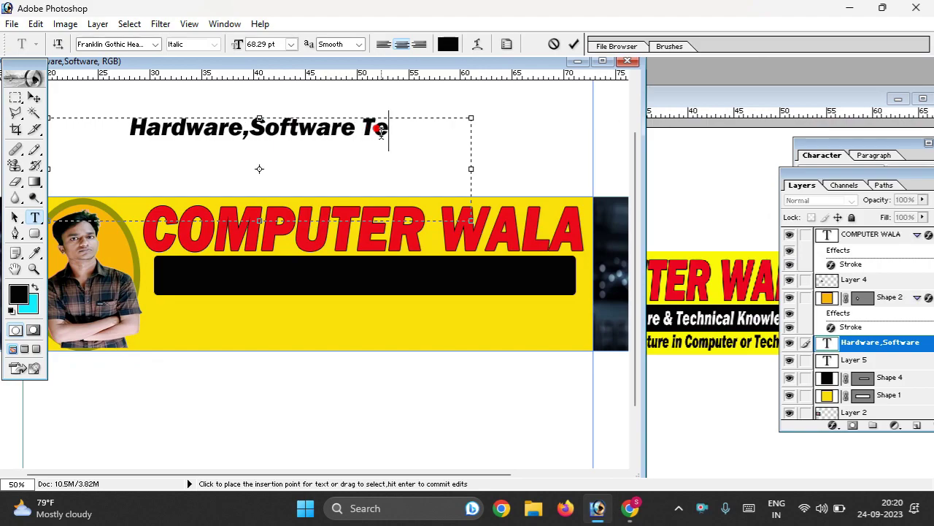
text(ch)
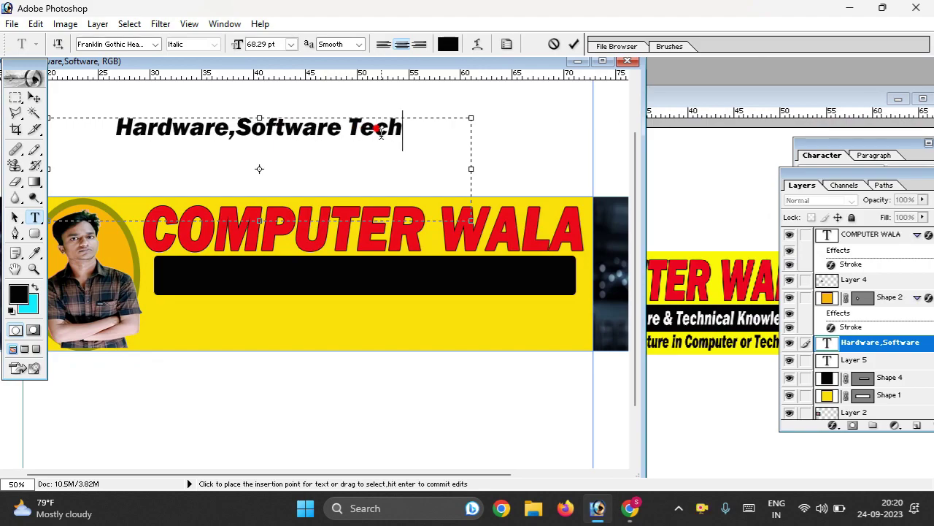
text(ni)
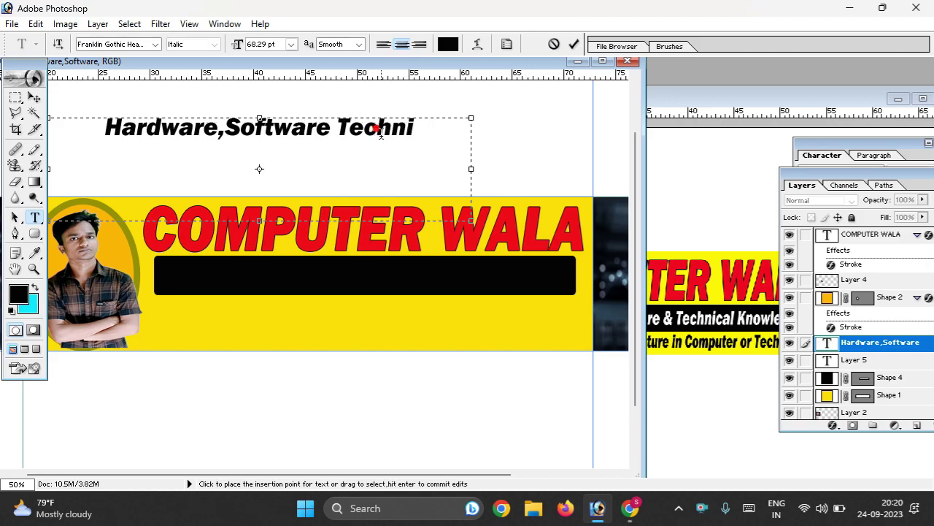
text(cal K)
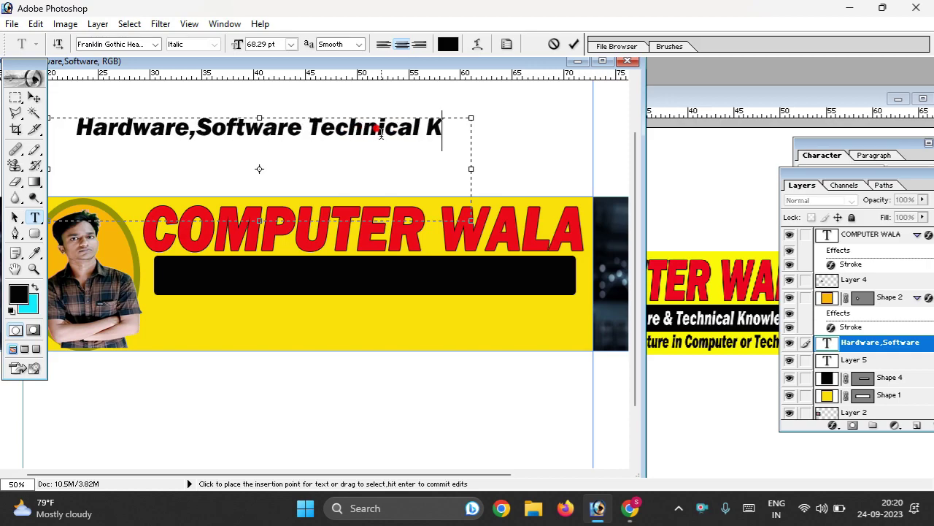
text(no)
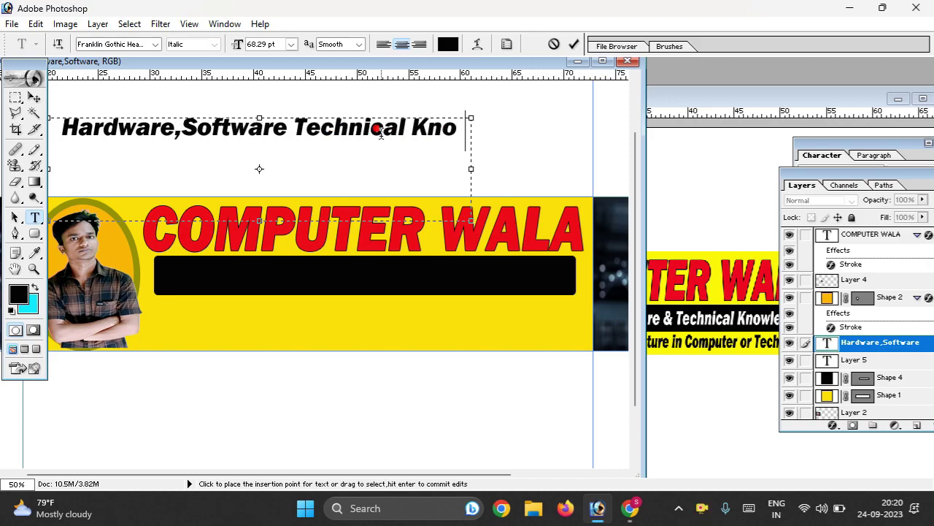
text(wledge)
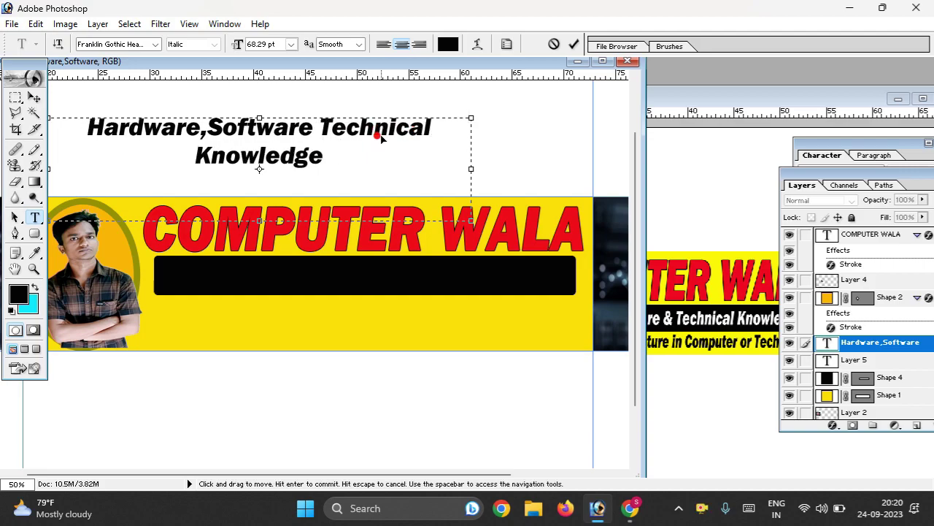
key(ctrl+a)
key(ctrl+shift+comma)
key(ctrl+shift+comma)
key(ctrl+shift+comma)
key(ctrl+shift+comma)
key(ctrl+shift+comma)
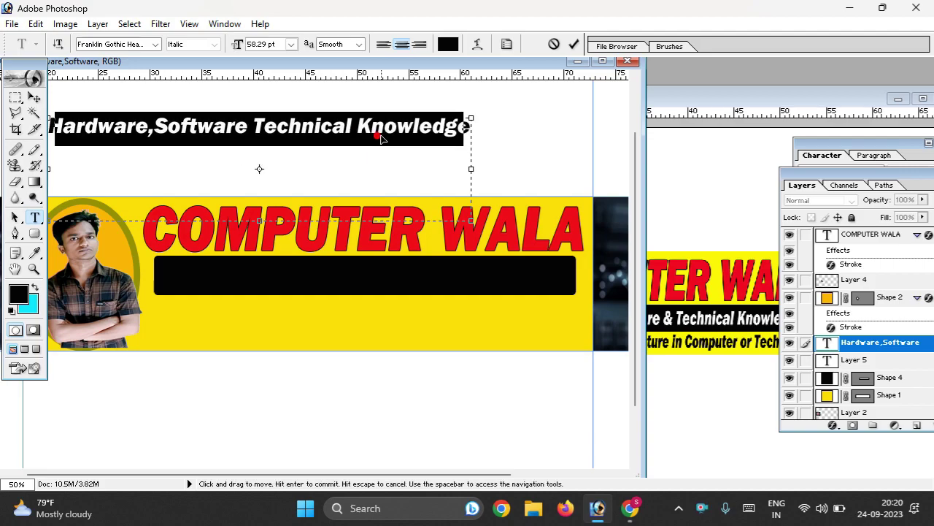
click(381, 139)
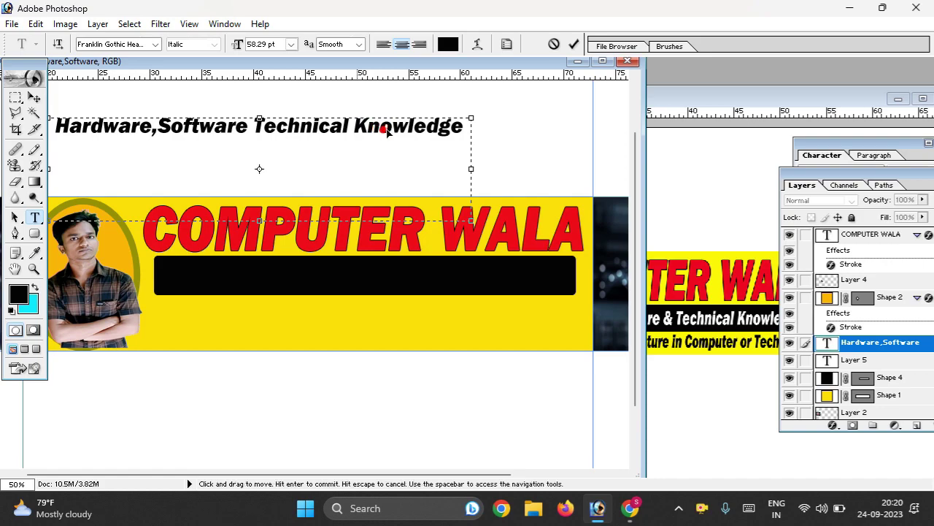
drag(386, 130, 459, 143)
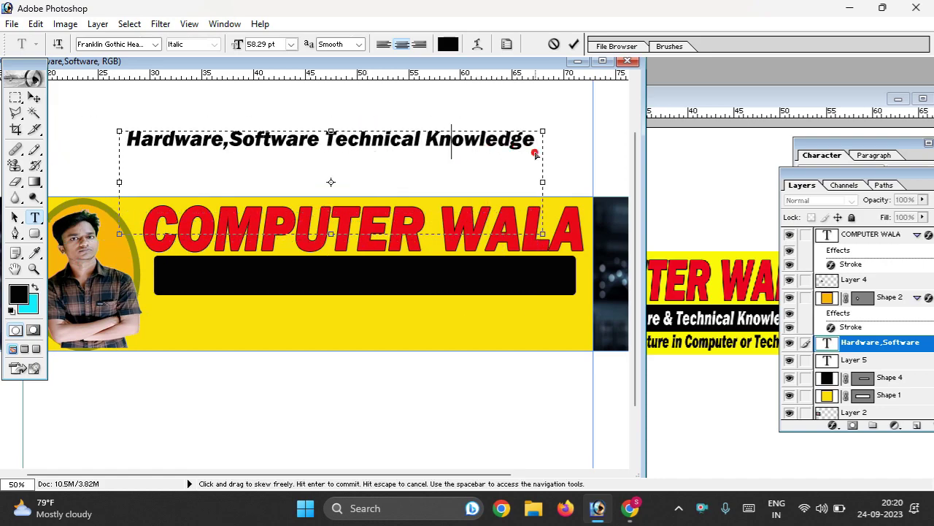
key(ctrl+a)
Change the tagline's text colour to white.
click(448, 43)
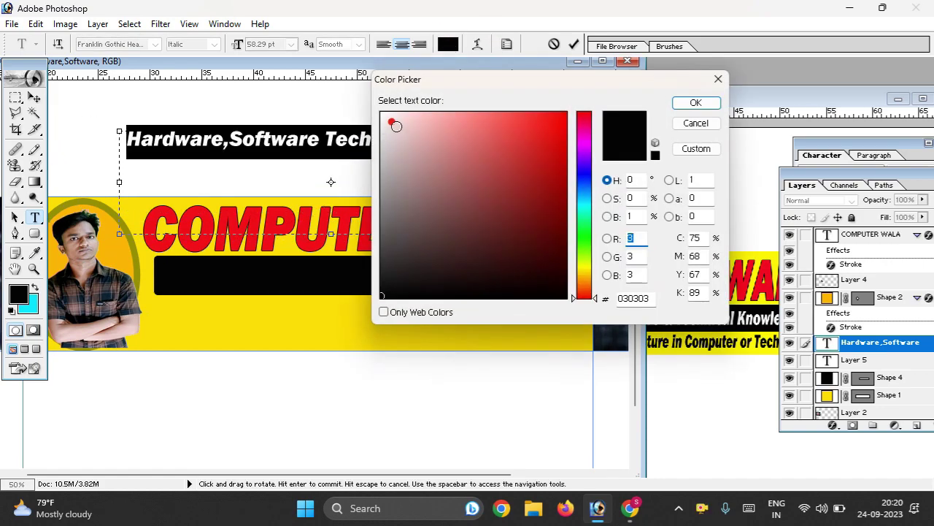
drag(395, 126, 384, 114)
click(677, 117)
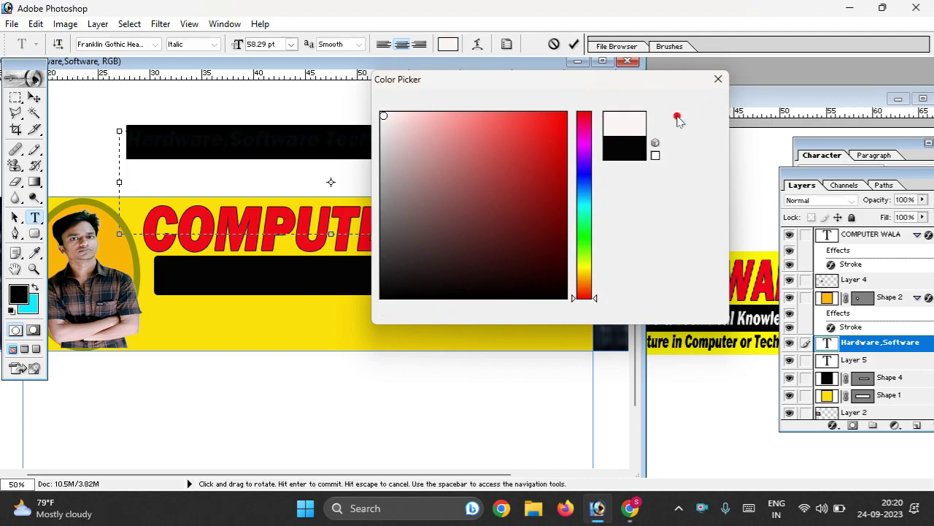
Move the white tagline onto the lower black bar, enlarge it to 70.28 pt, and commit.
drag(351, 150, 362, 276)
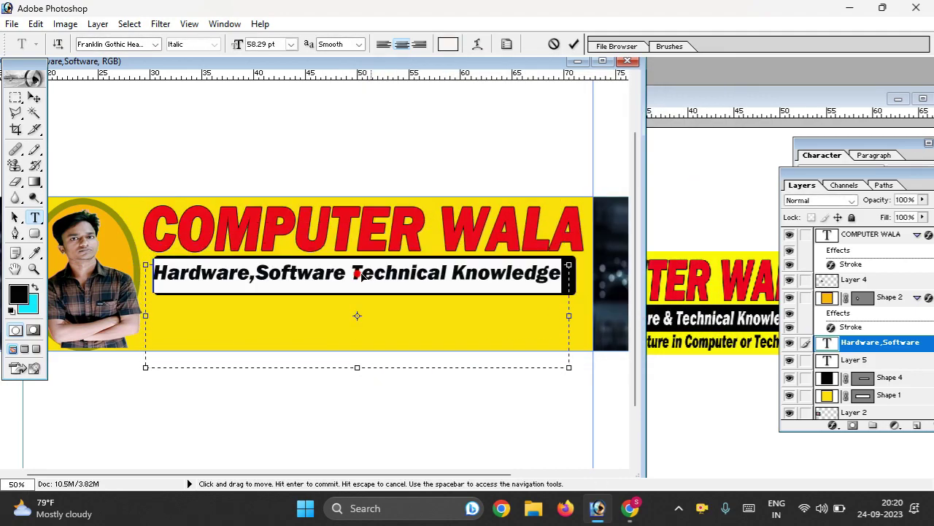
click(441, 276)
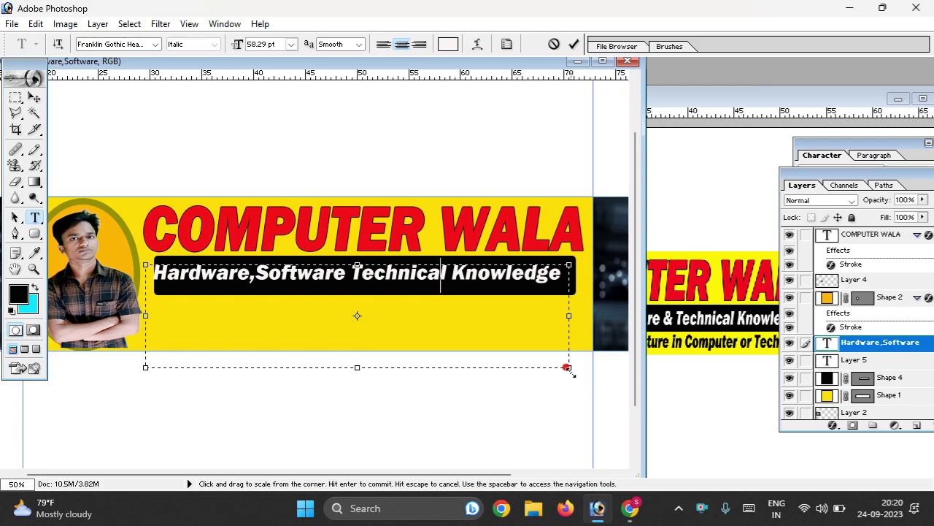
drag(567, 367, 580, 390)
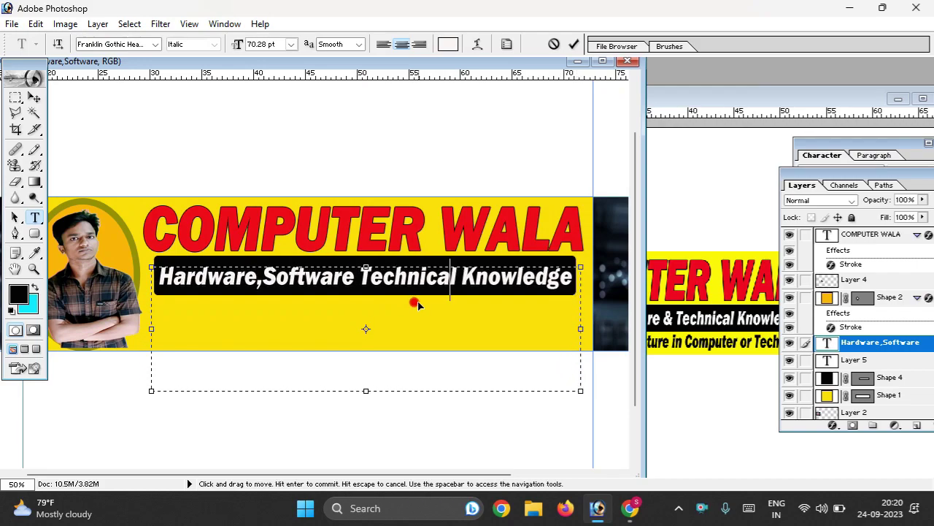
click(35, 100)
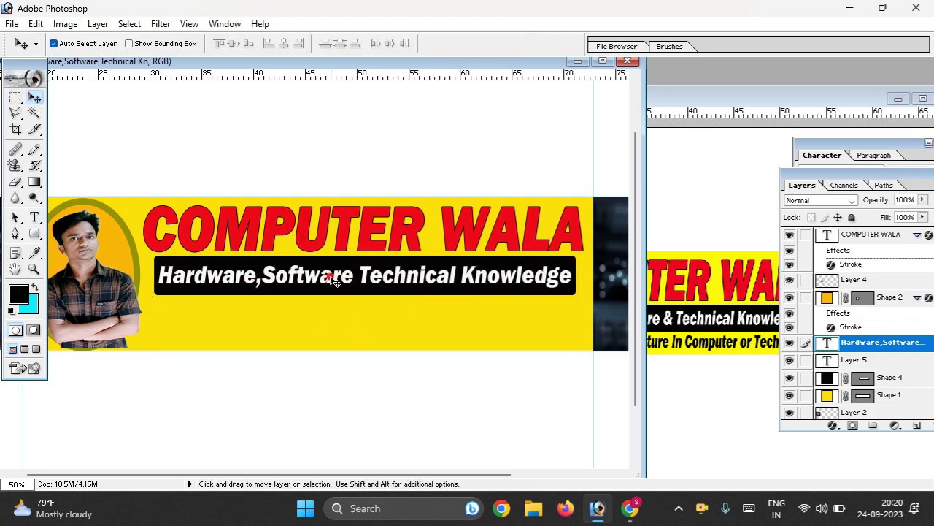
Stretch the tagline slightly taller, glance at the reference banner, then return to Untitled-1.
key(ctrl+t)
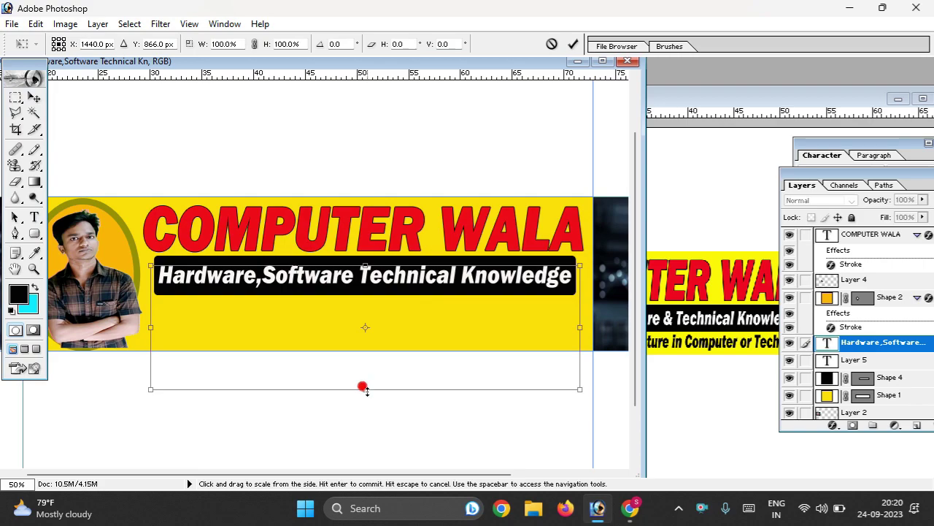
drag(363, 389, 363, 400)
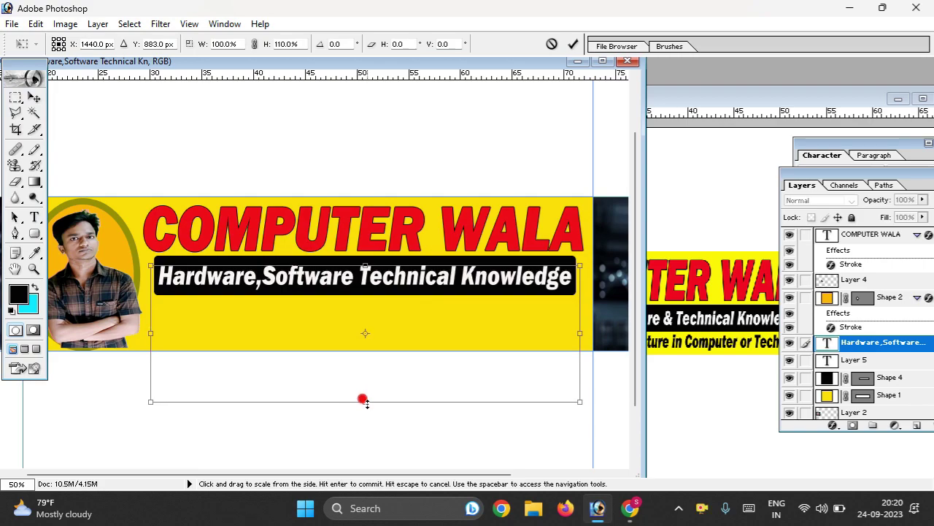
key(Return)
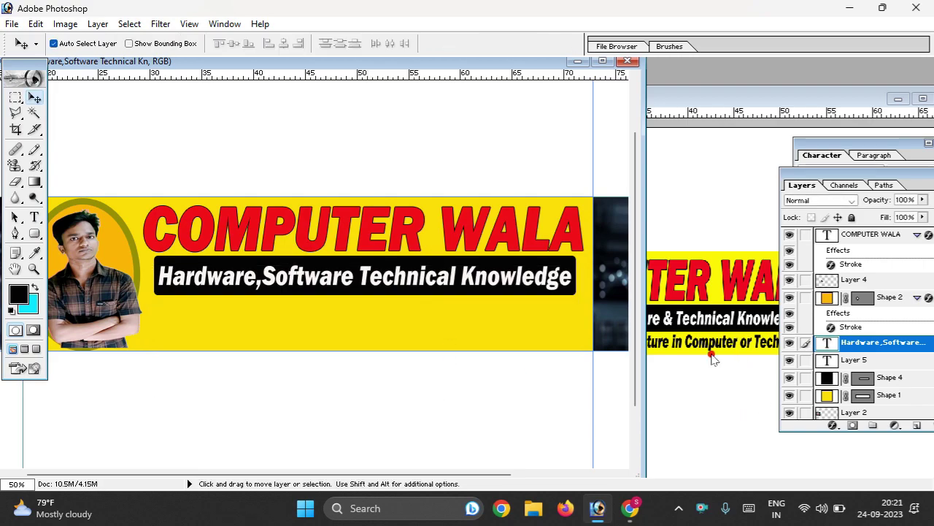
click(712, 357)
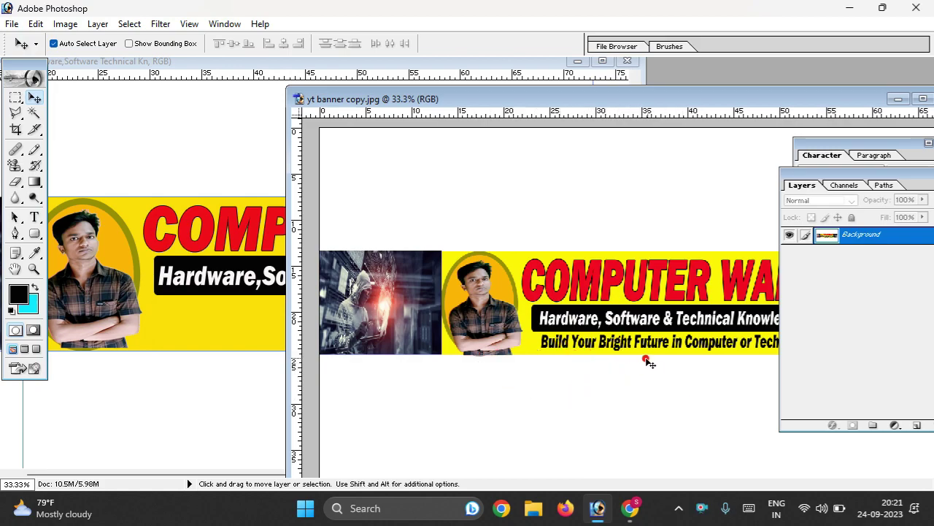
click(204, 322)
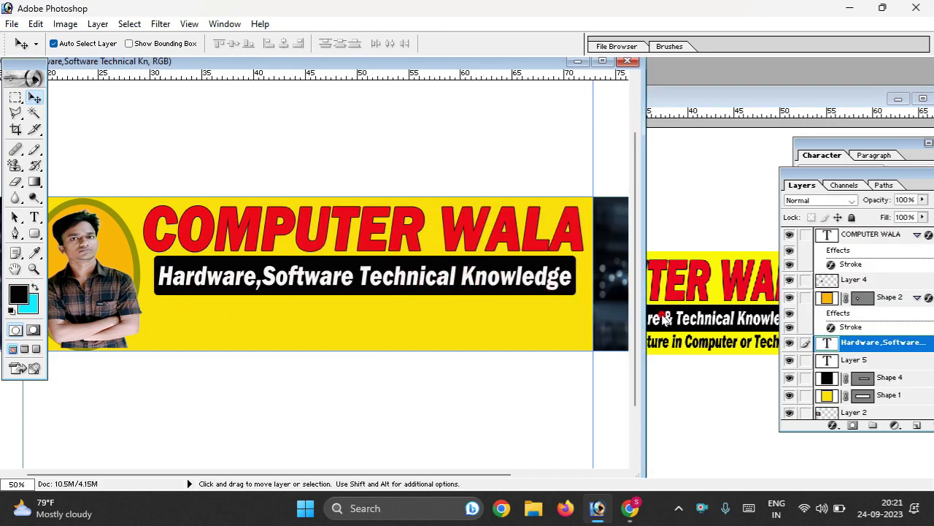
Stretch the COMPUTER WALA title taller with Free Transform.
click(446, 249)
key(ctrl+t)
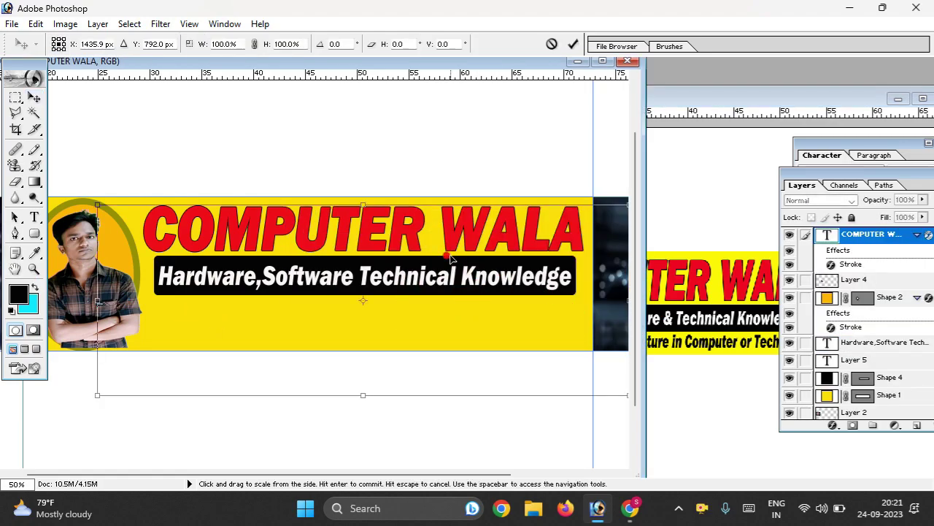
drag(360, 395, 361, 436)
key(Return)
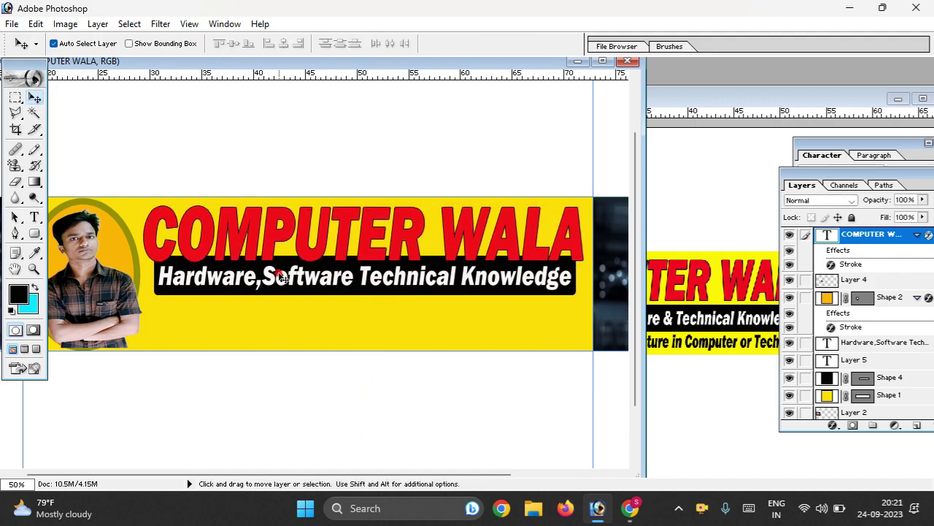
Move the black tagline bar slightly down and make it a little taller.
drag(282, 294, 278, 305)
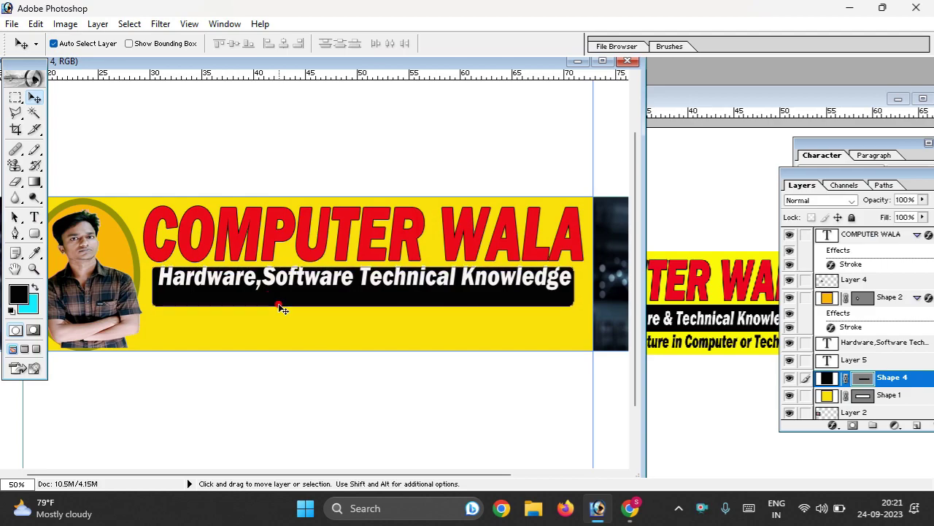
key(ctrl+t)
drag(343, 304, 351, 294)
key(Return)
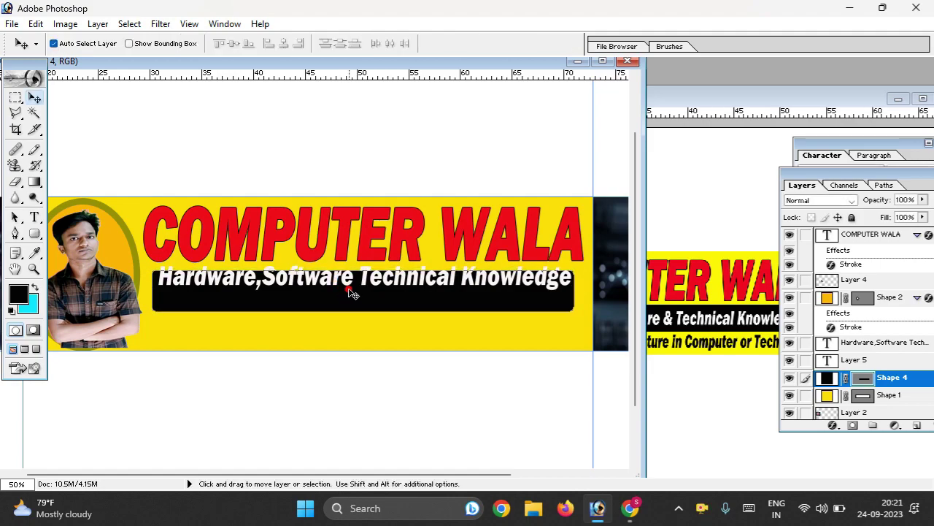
Stretch the tagline text to 120.9% height, move it down onto the bar, and apply.
click(373, 251)
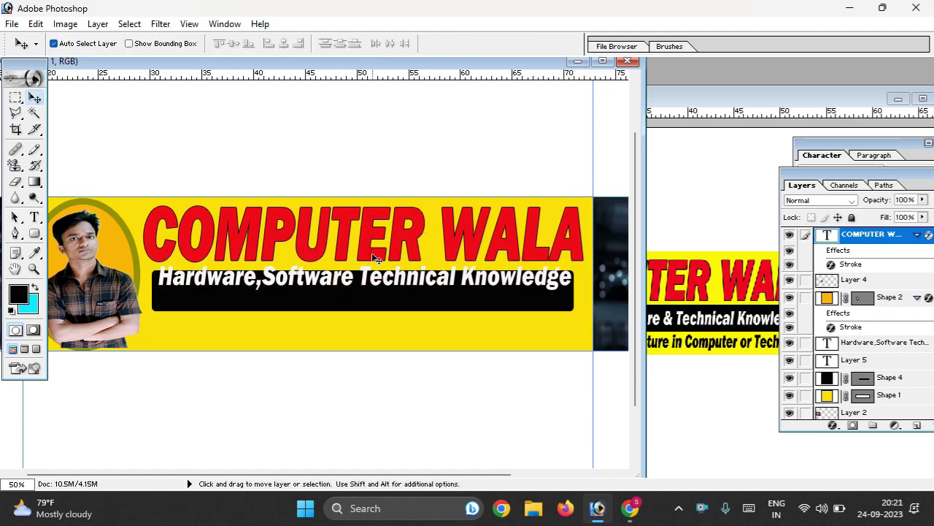
click(271, 285)
key(ctrl+t)
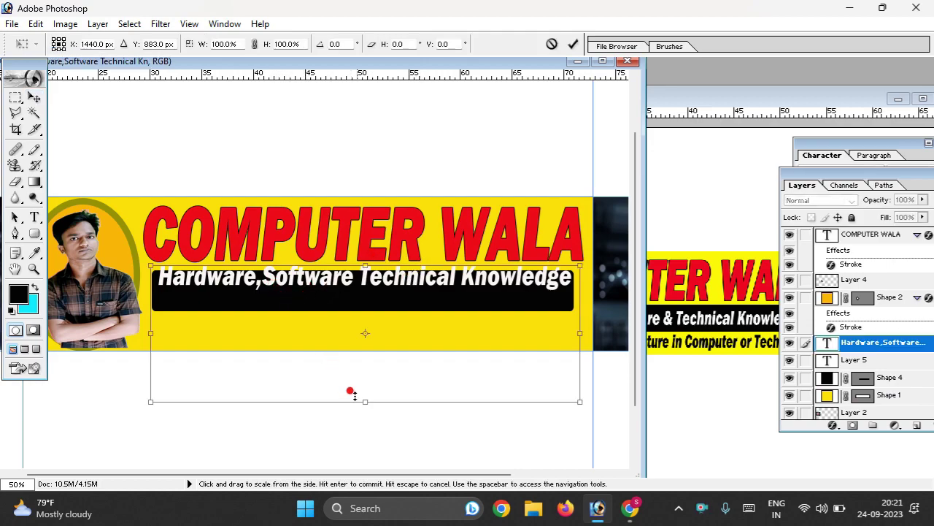
drag(357, 401, 357, 429)
drag(365, 358, 363, 368)
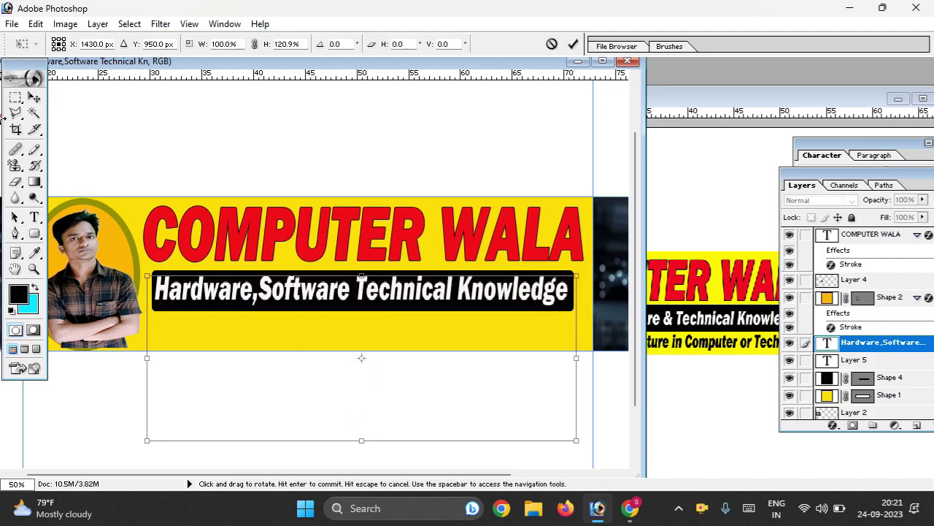
click(32, 98)
click(397, 206)
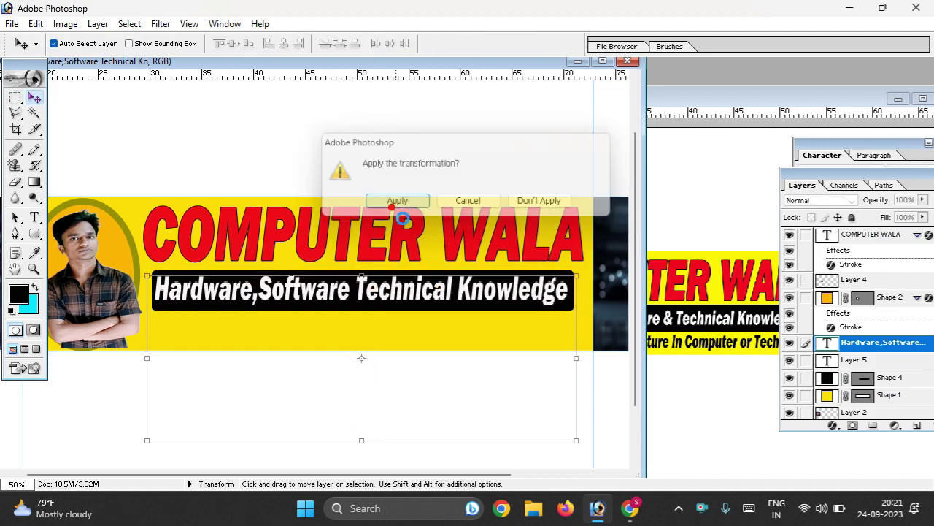
Draw a new text box above the banner and set its text colour to black.
click(35, 217)
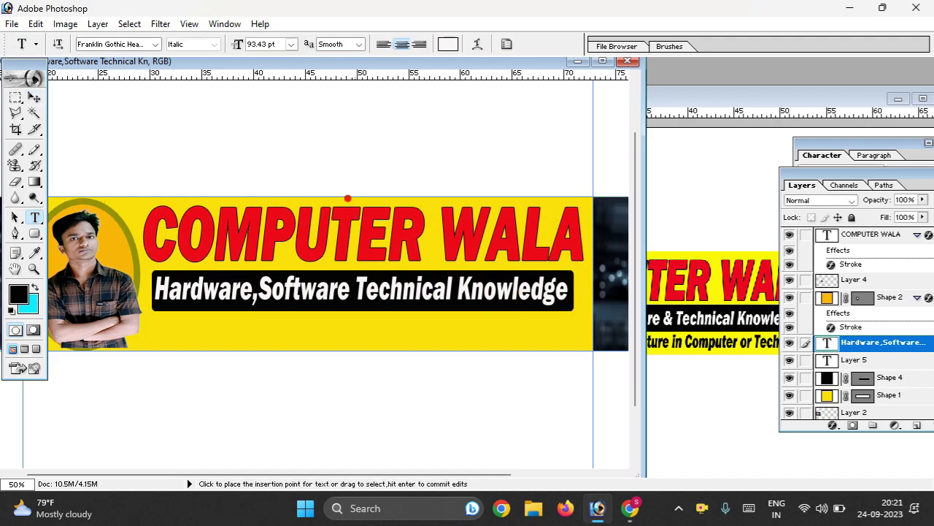
mouse_move(98, 128)
mouse_down()
mouse_move(555, 184)
mouse_move(527, 184)
mouse_up()
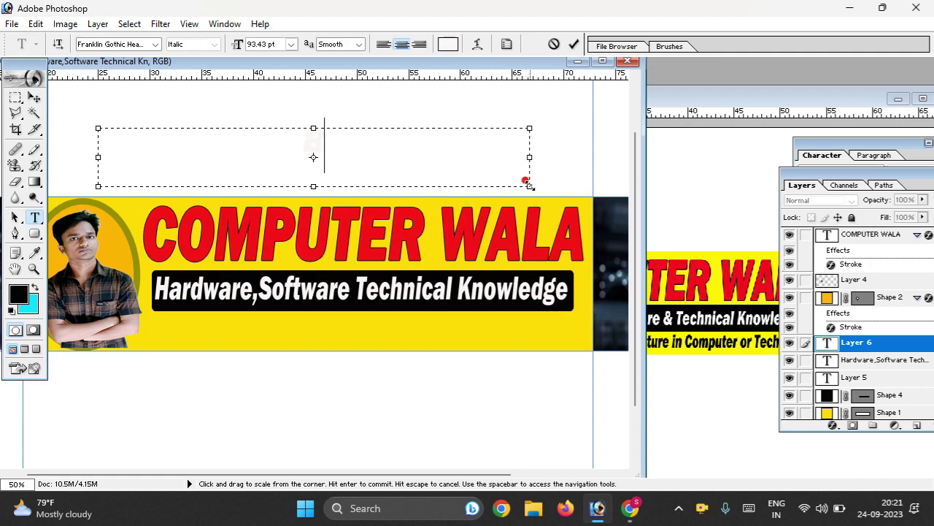
double_click(332, 144)
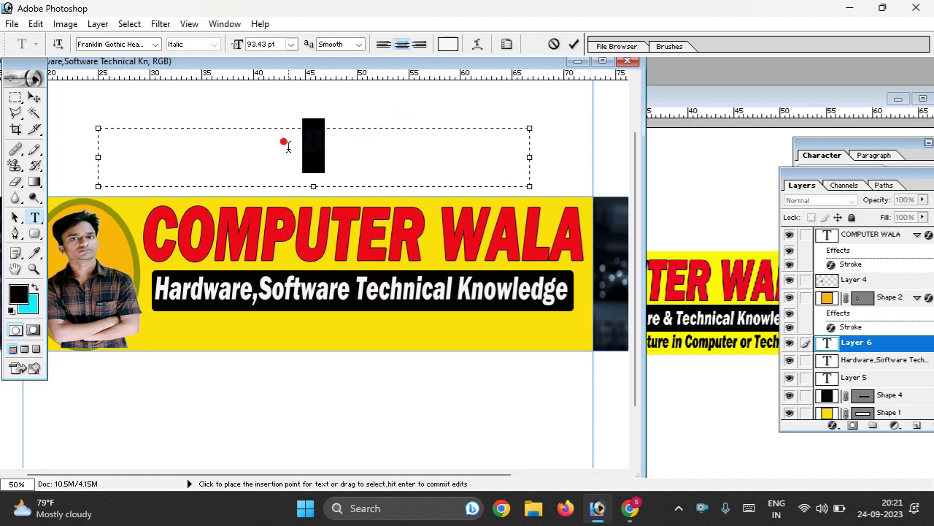
click(449, 44)
click(379, 295)
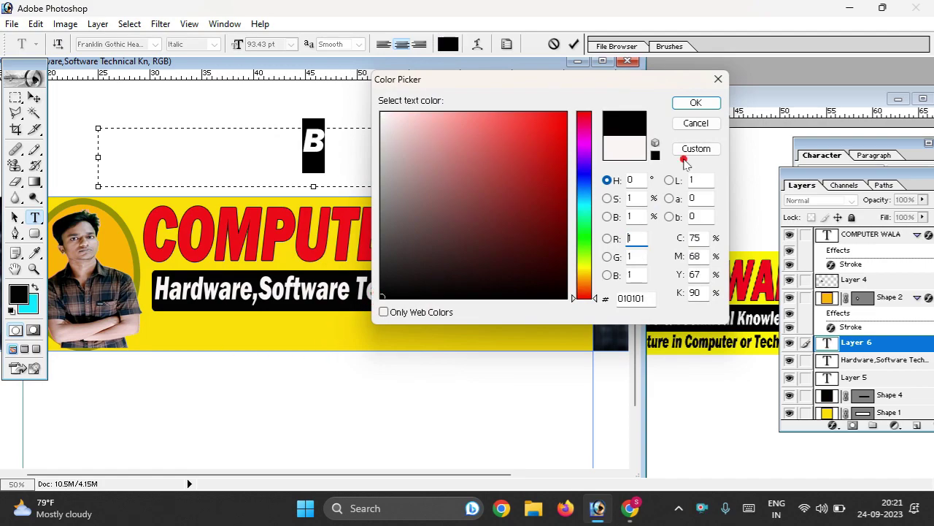
click(686, 100)
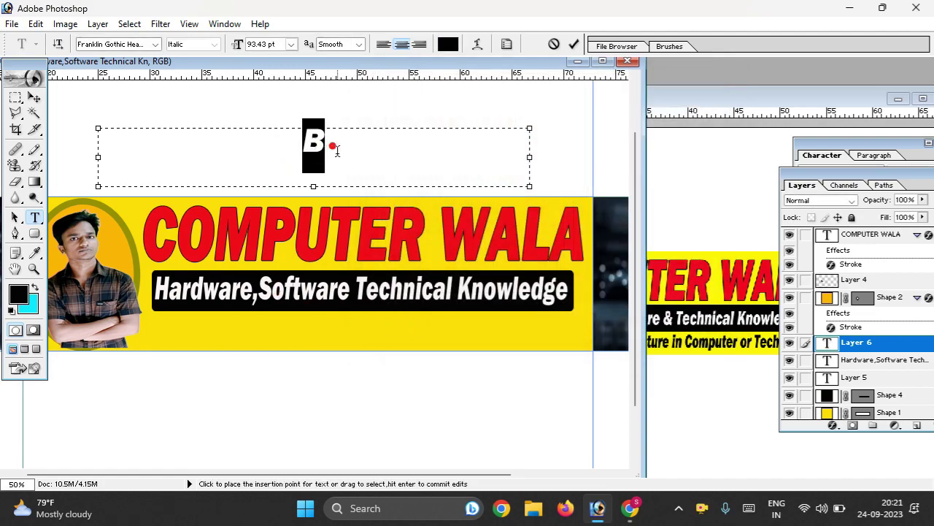
Type 'Build Your Bright Future in' and reduce the font size so it fits.
click(337, 150)
text(u)
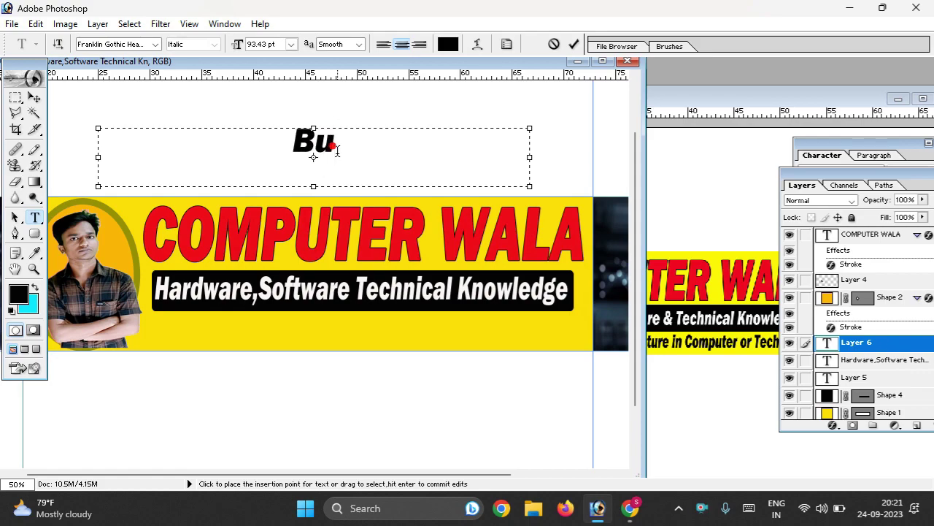
text(ild)
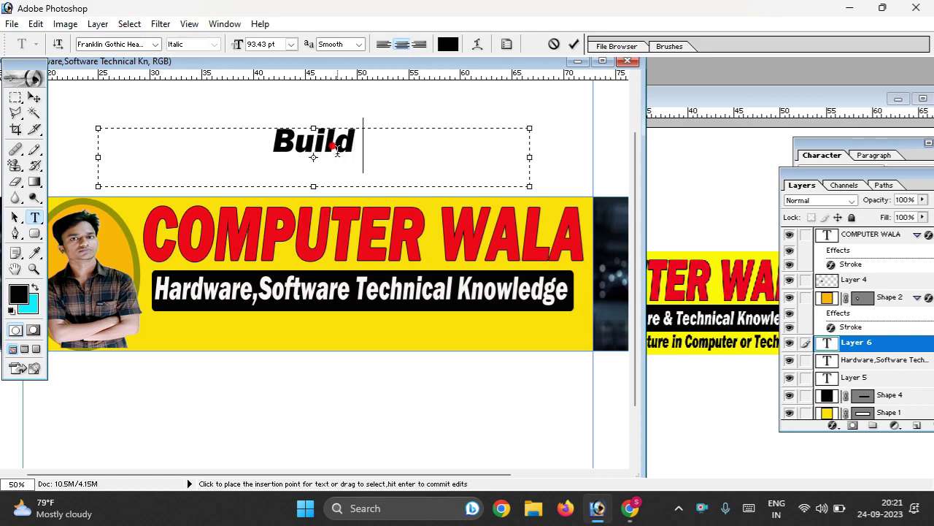
text( Your n)
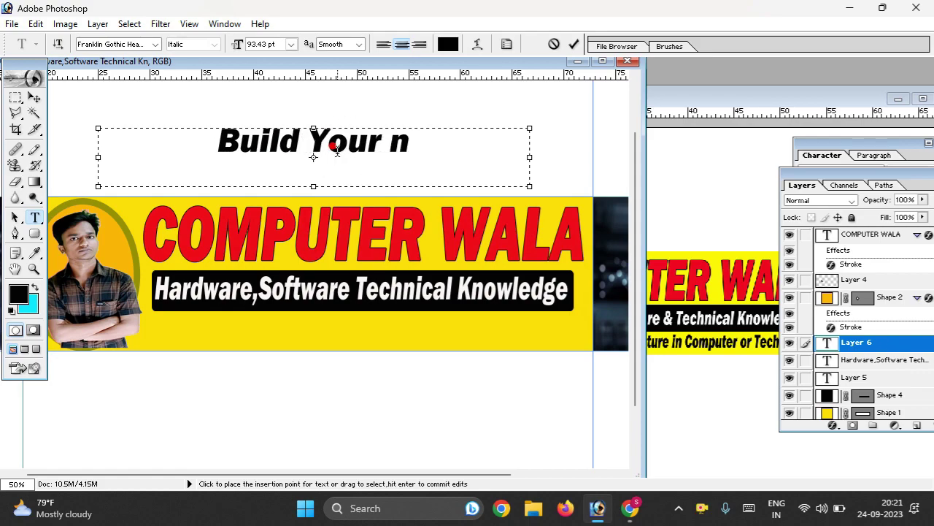
key(BackSpace)
text(Bri)
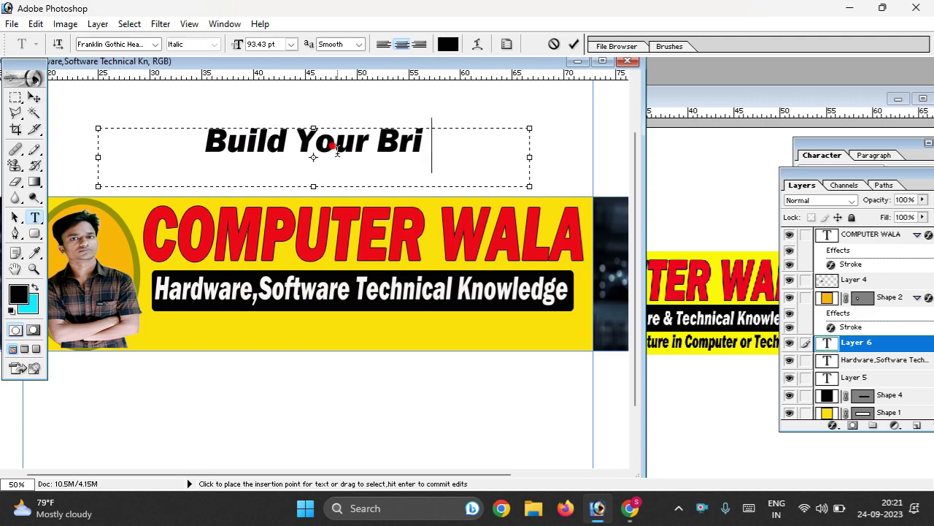
text(ght Fu)
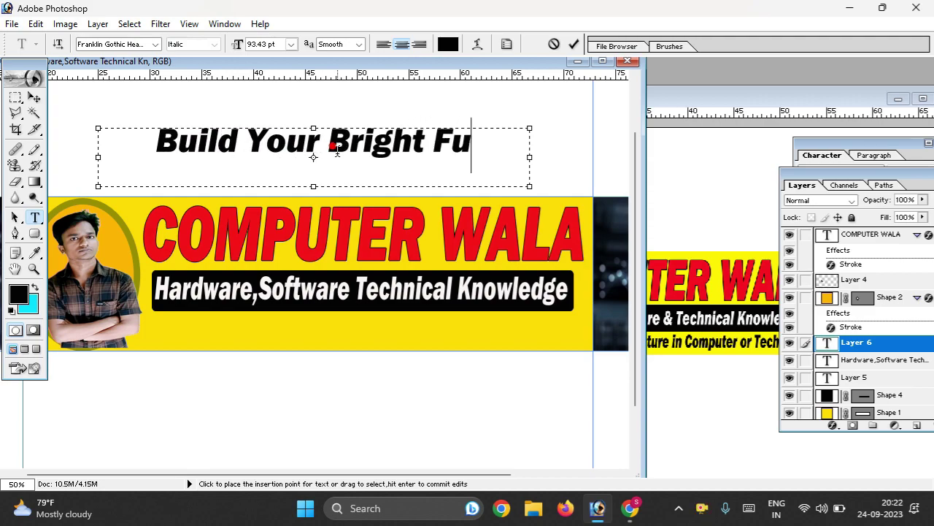
text(ture in)
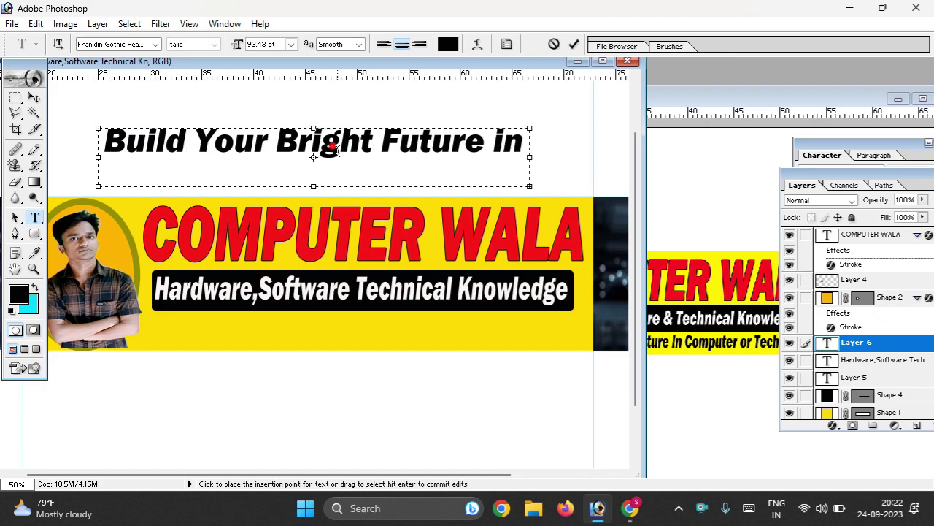
key(ctrl+a)
key(ctrl+shift+comma)
key(ctrl+shift+comma)
key(ctrl+shift+comma)
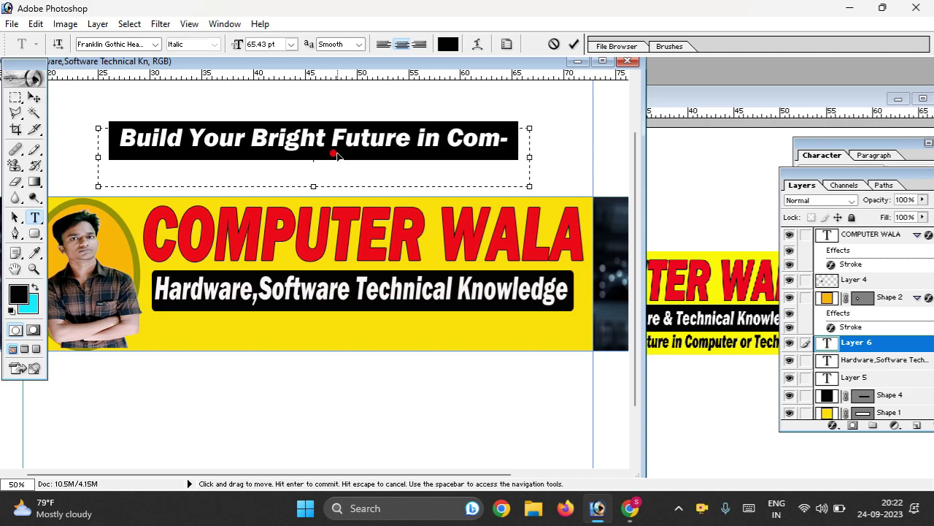
key(ctrl+shift+comma)
key(ctrl+shift+comma)
key(ctrl+shift+comma)
key(ctrl+shift+comma)
key(ctrl+shift+comma)
key(ctrl+shift+comma)
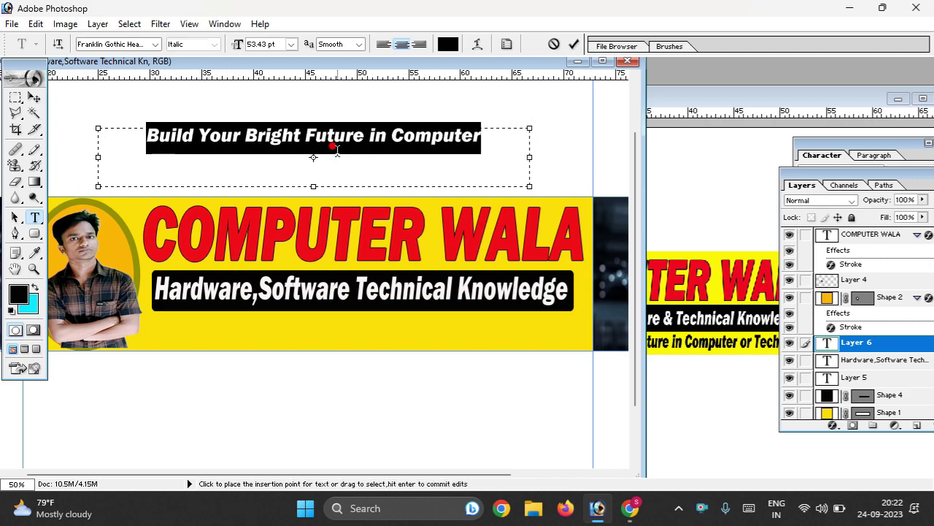
Finish the line with 'Computer or Techanical' and shrink it to 45.43 pt.
key(Right)
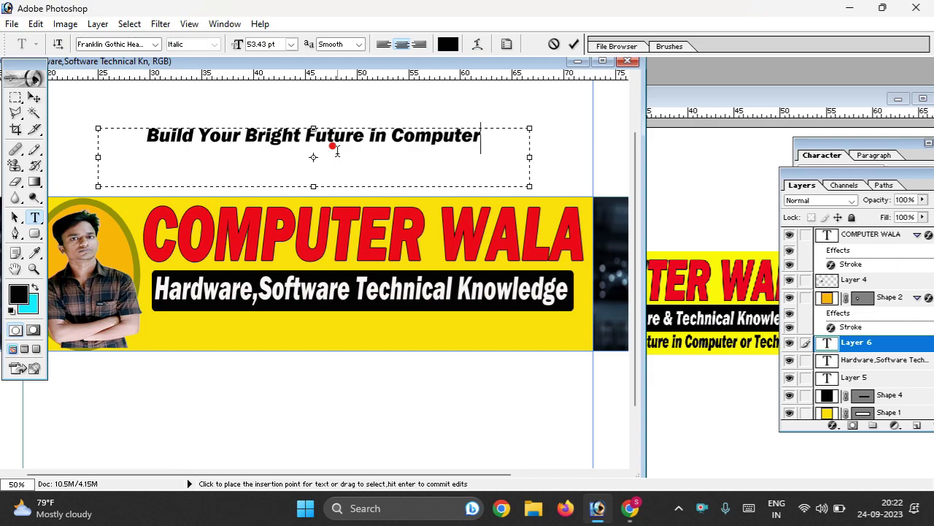
text( or)
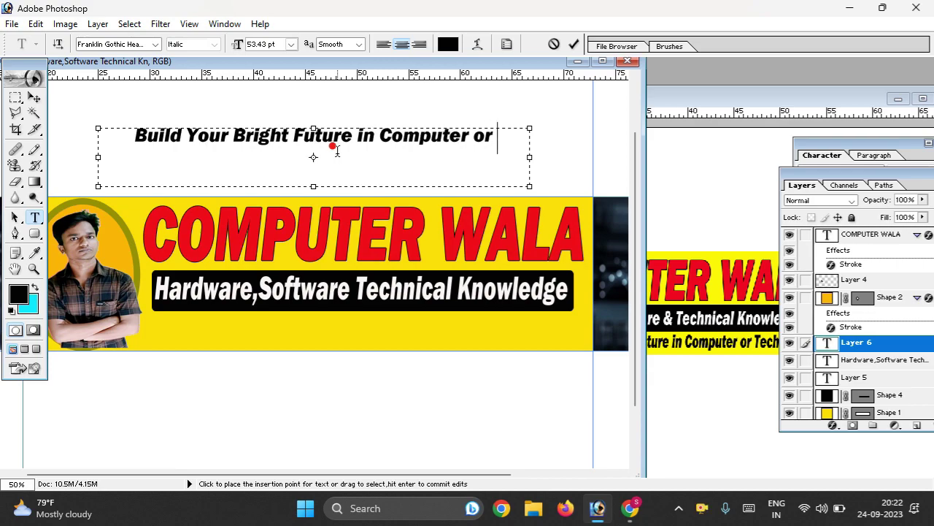
text(Tec)
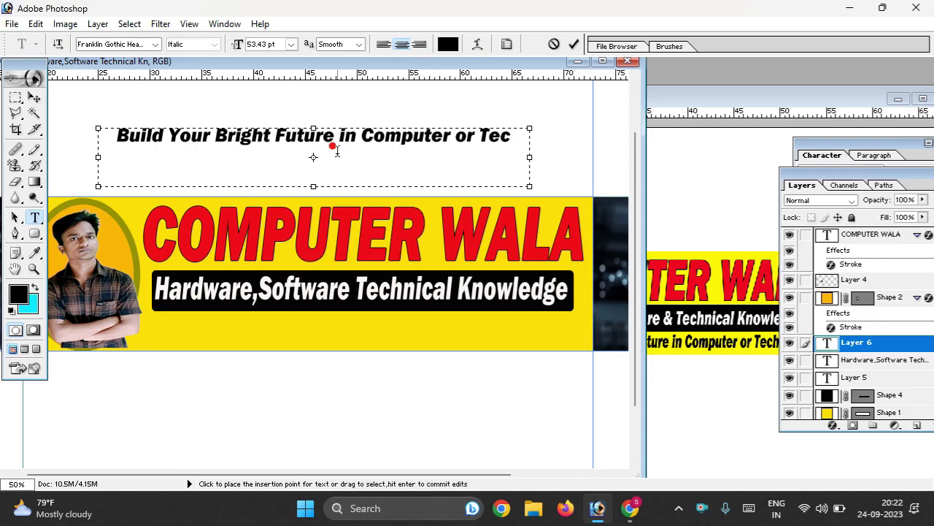
text(h)
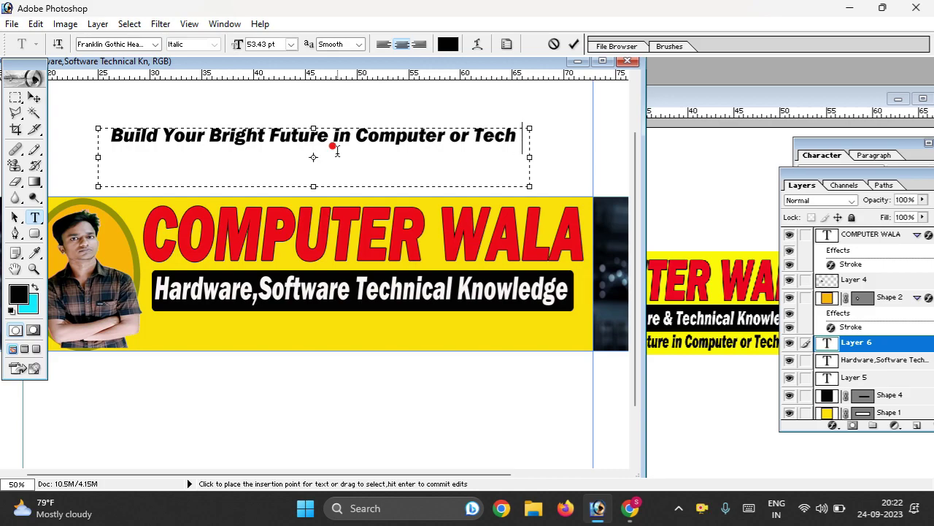
text(an)
key(BackSpace)
key(BackSpace)
key(BackSpace)
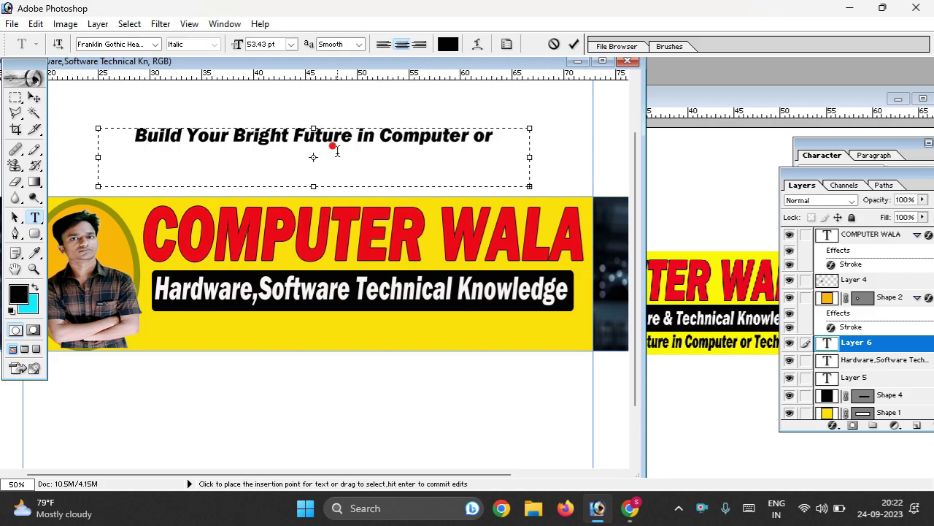
key(ctrl+a)
key(ctrl+shift+comma)
key(ctrl+shift+comma)
key(ctrl+shift+comma)
key(ctrl+shift+comma)
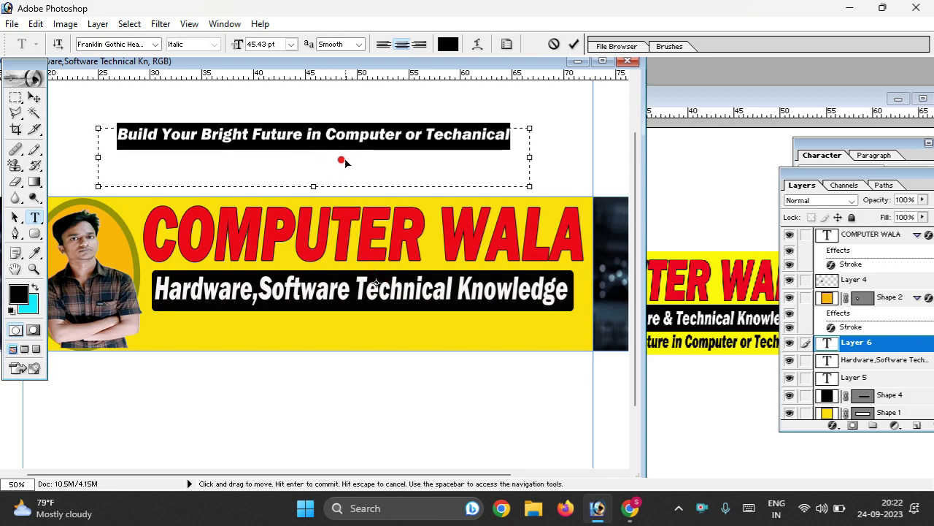
Move the tagline down beneath the black bar and enlarge it to span the yellow band.
drag(339, 155, 389, 329)
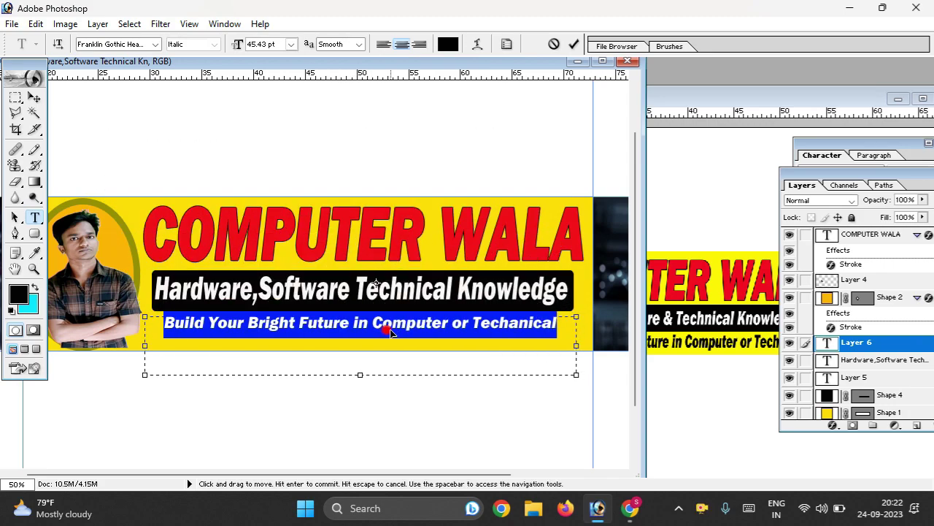
drag(576, 374, 588, 408)
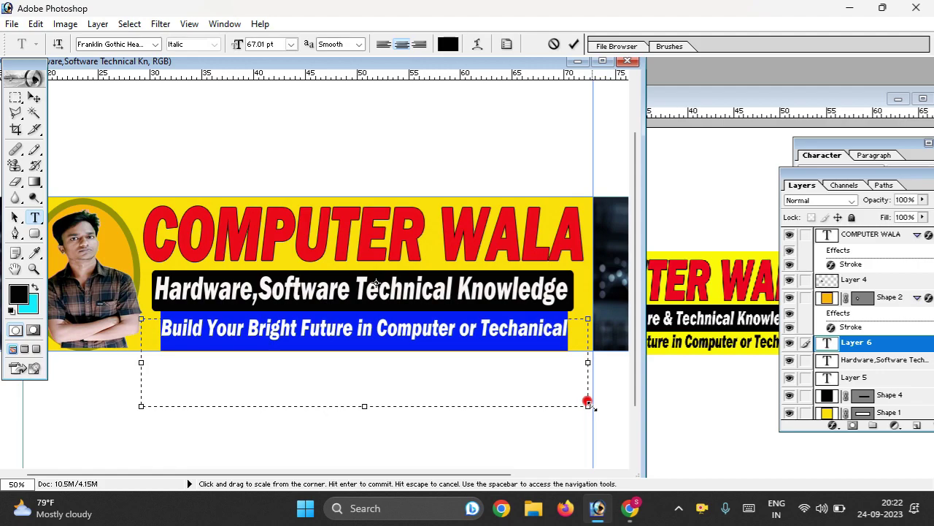
click(34, 97)
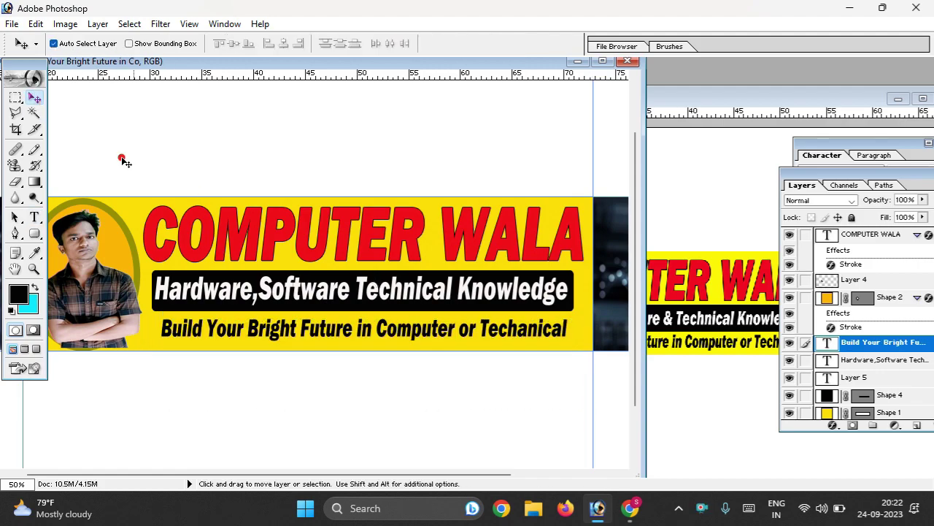
Zoom out to 25%, clear all guides, and reposition and widen the document window.
key(ctrl+minus)
key(ctrl+minus)
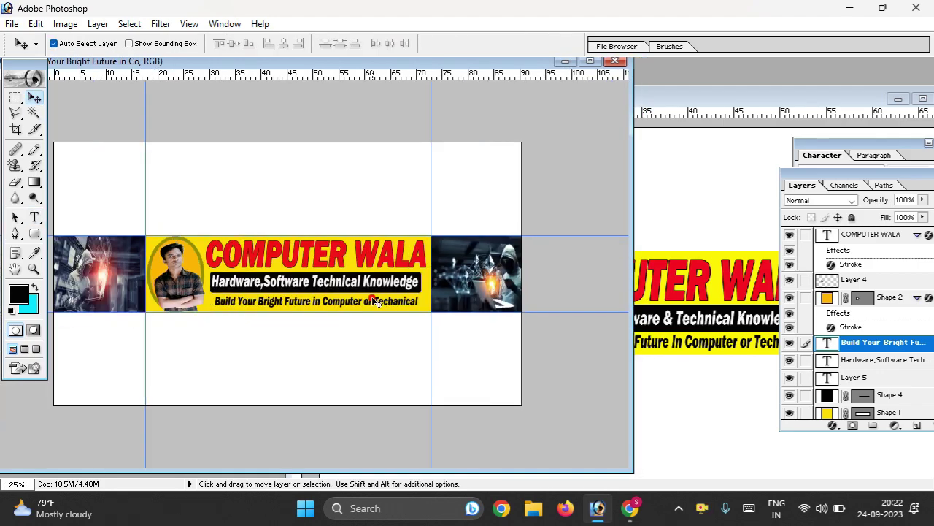
key(ctrl+minus)
key(ctrl+plus)
click(190, 25)
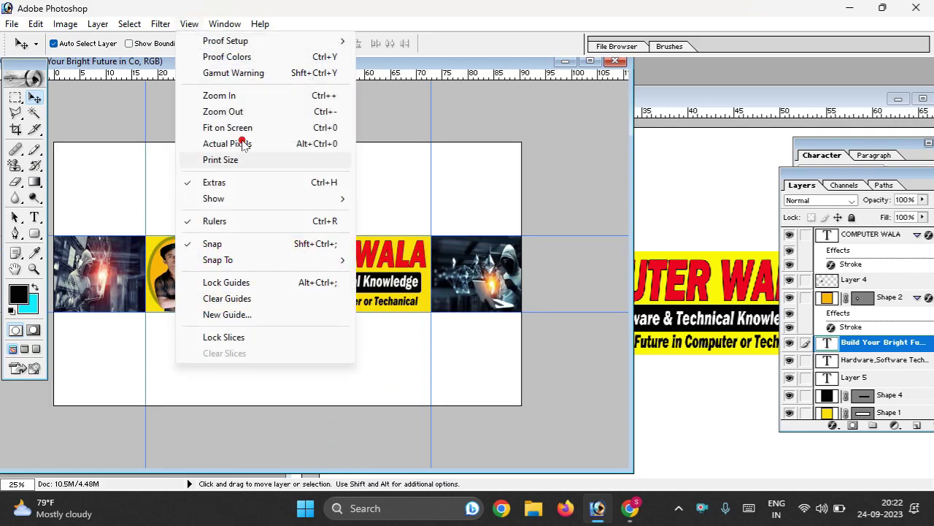
click(249, 299)
drag(365, 66, 427, 73)
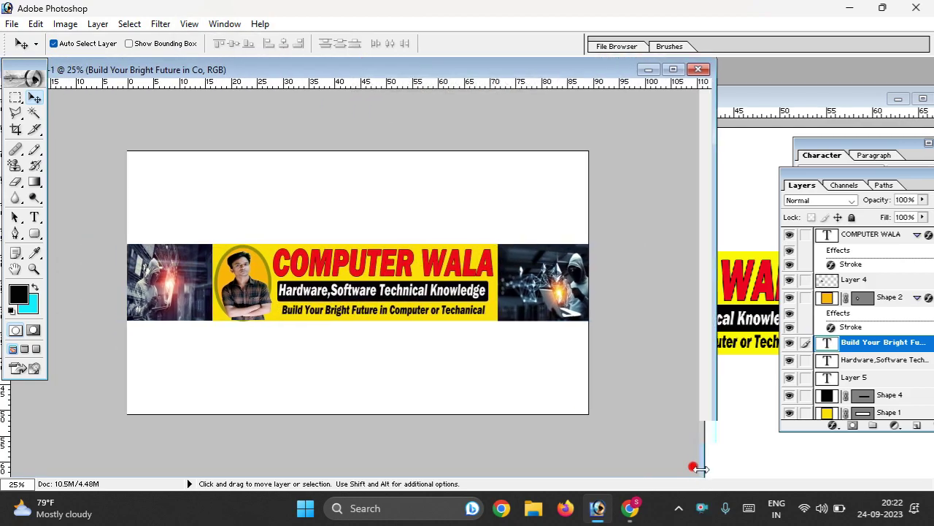
drag(694, 474, 734, 474)
click(11, 24)
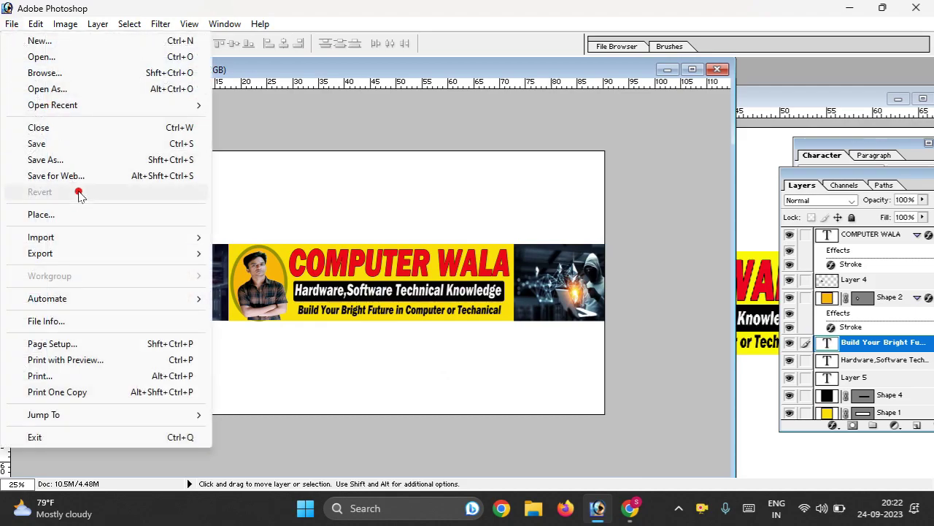
Save the banner to the Desktop as a JPEG named 'banner' with default JPEG options.
click(57, 158)
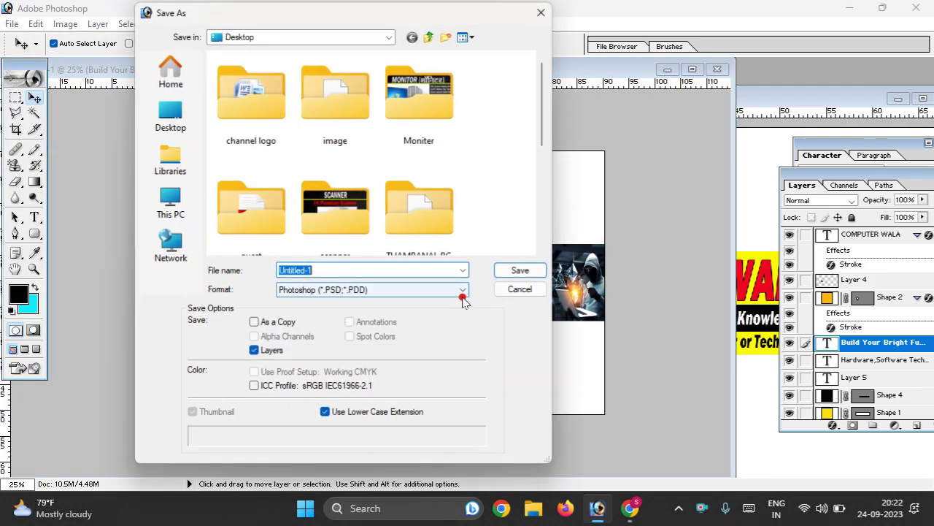
click(334, 290)
click(347, 357)
click(346, 268)
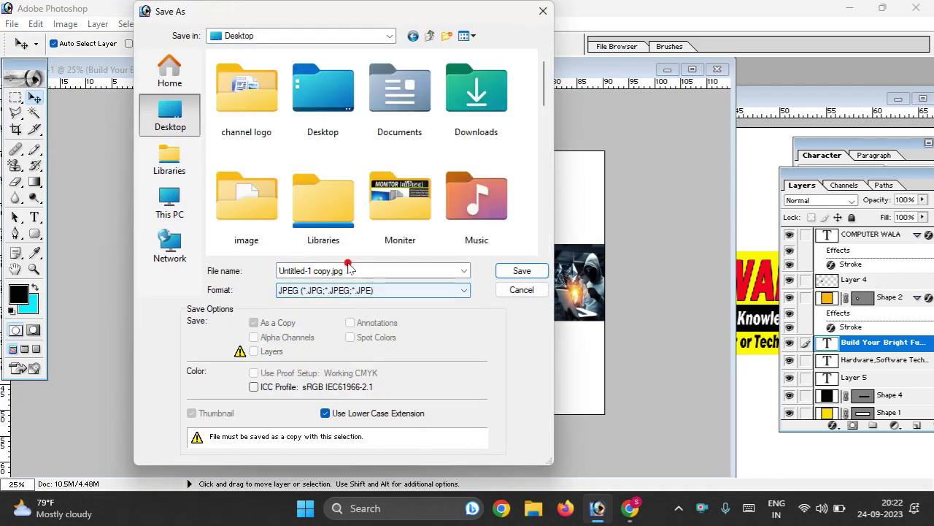
text(banner)
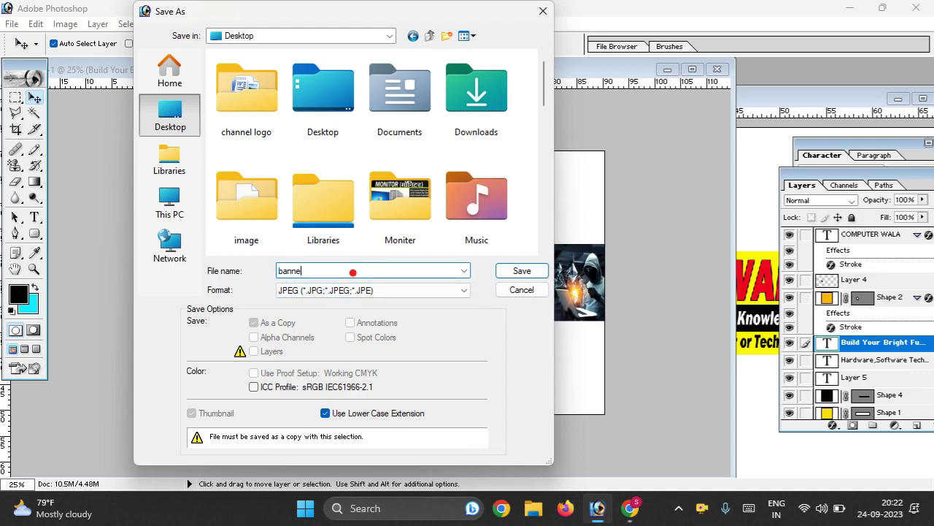
click(521, 271)
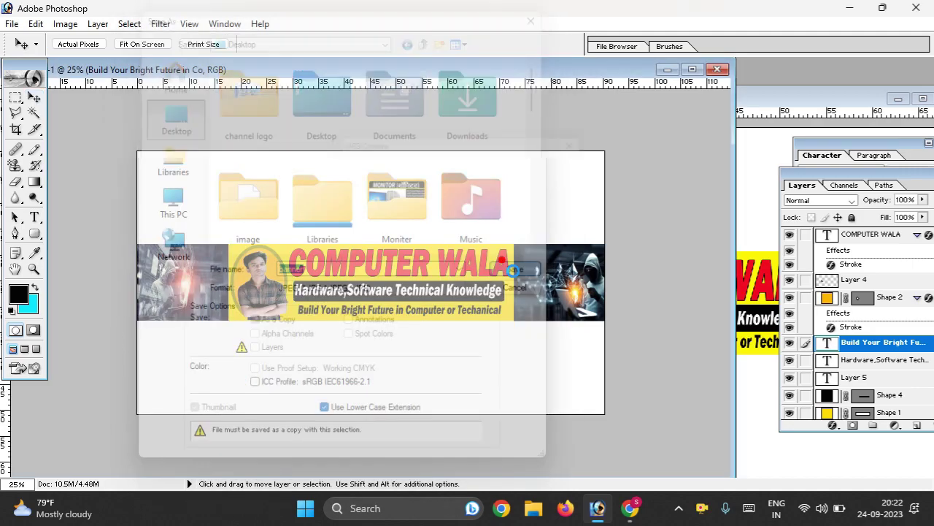
click(568, 157)
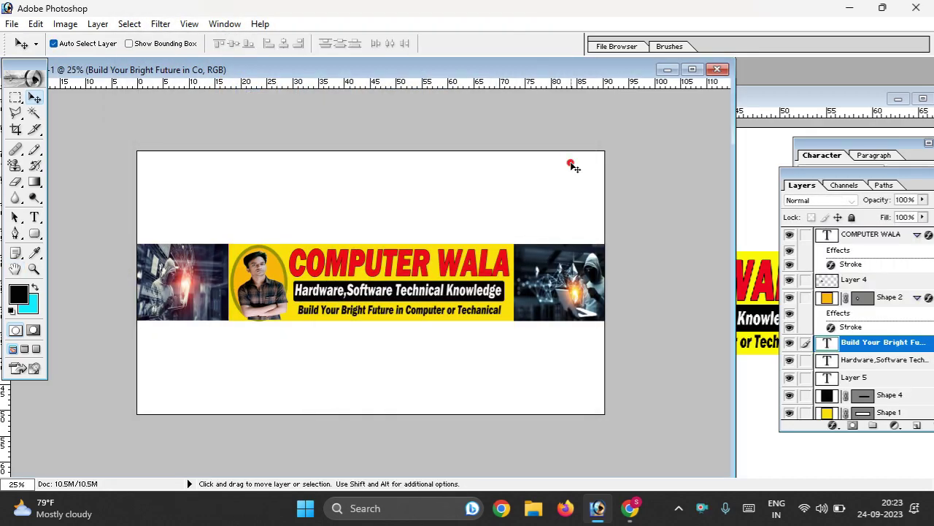
In Chrome, open YouTube Studio channel customization and scroll the Branding tab to Banner image.
click(630, 508)
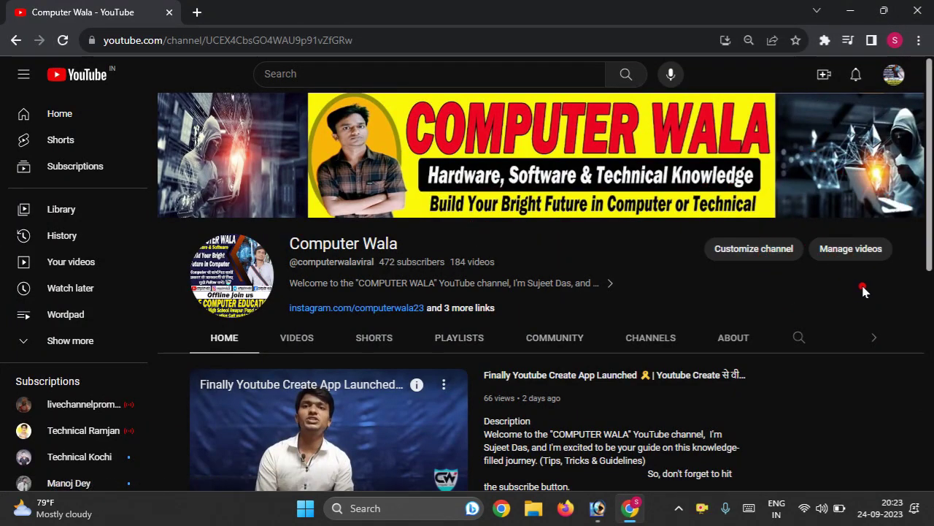
click(772, 254)
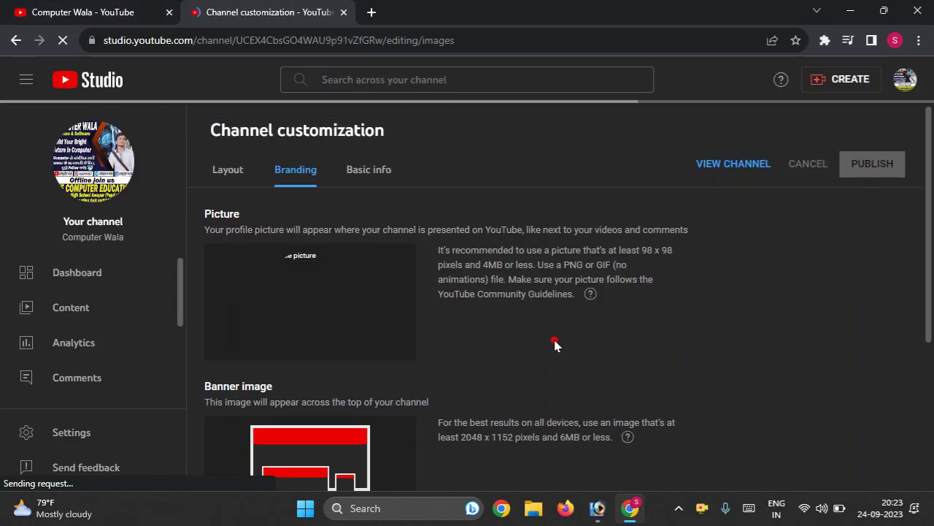
scroll(511, 359, down, 2)
scroll(536, 327, down, 2)
scroll(474, 343, up, 3)
scroll(445, 352, down, 2)
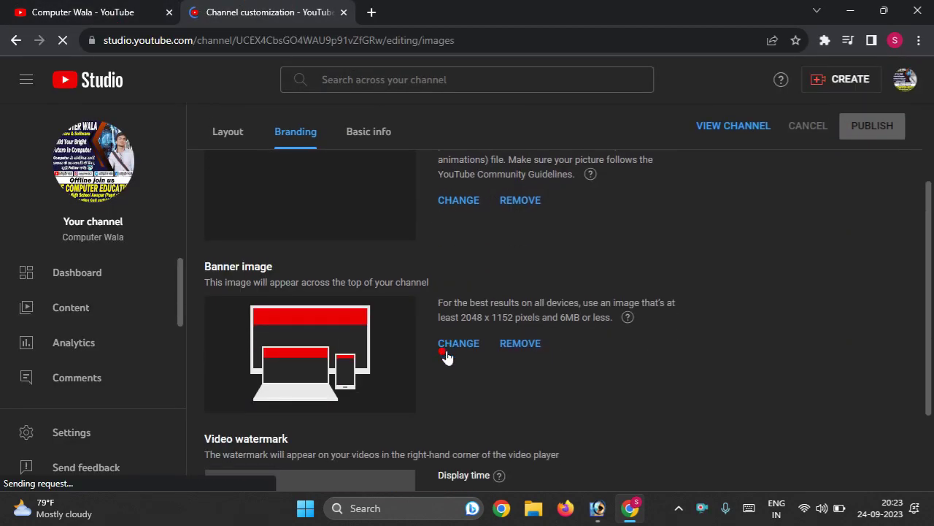
Replace the channel banner image by uploading the banner file from the Desktop.
click(458, 344)
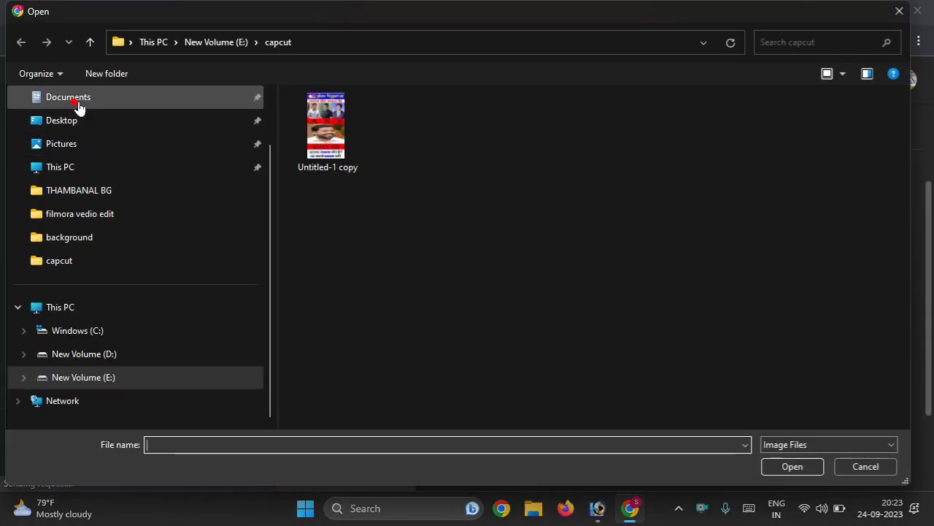
click(80, 121)
drag(911, 252, 912, 327)
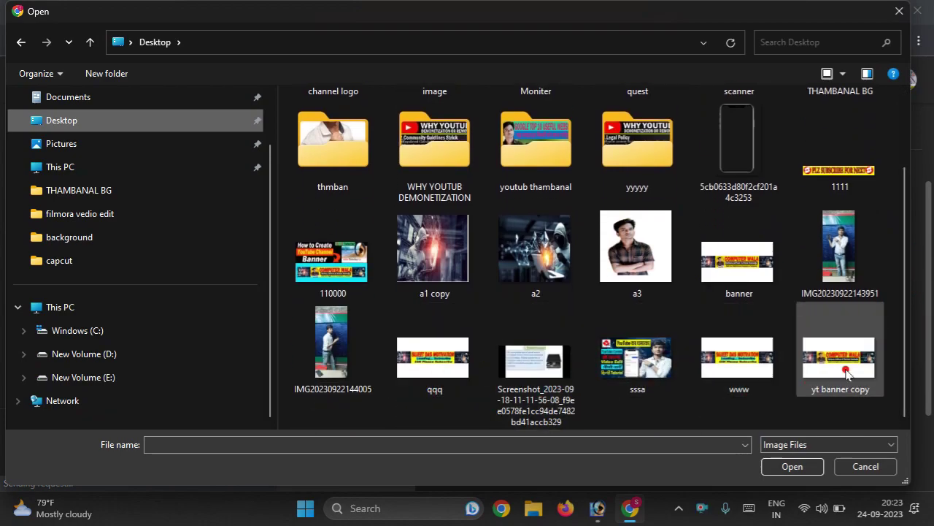
double_click(744, 285)
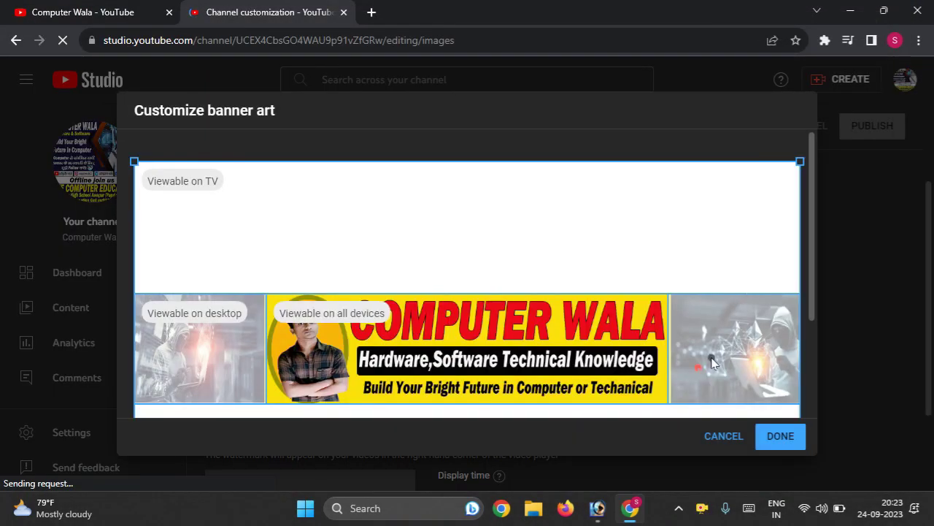
Scroll through the banner art crop preview, then return to Photoshop.
scroll(511, 289, down, 2)
scroll(525, 288, up, 1)
scroll(526, 288, up, 1)
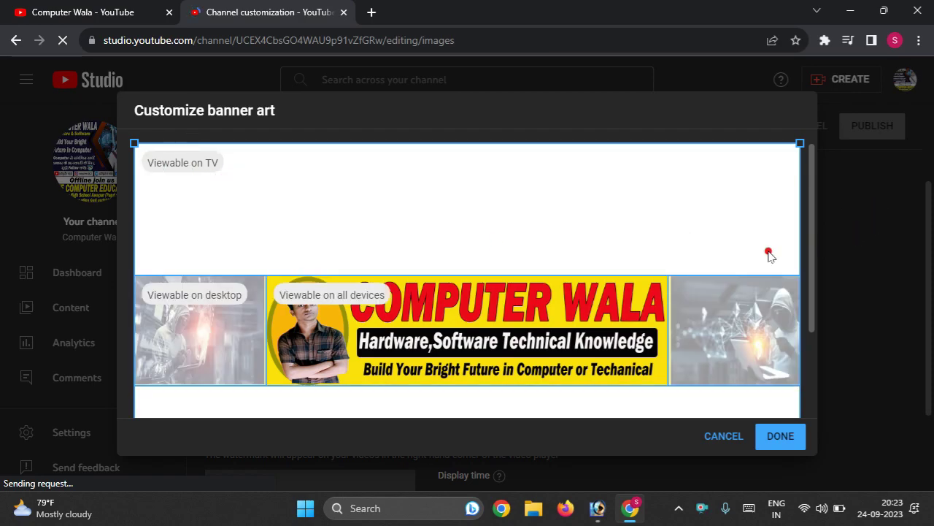
scroll(767, 252, down, 2)
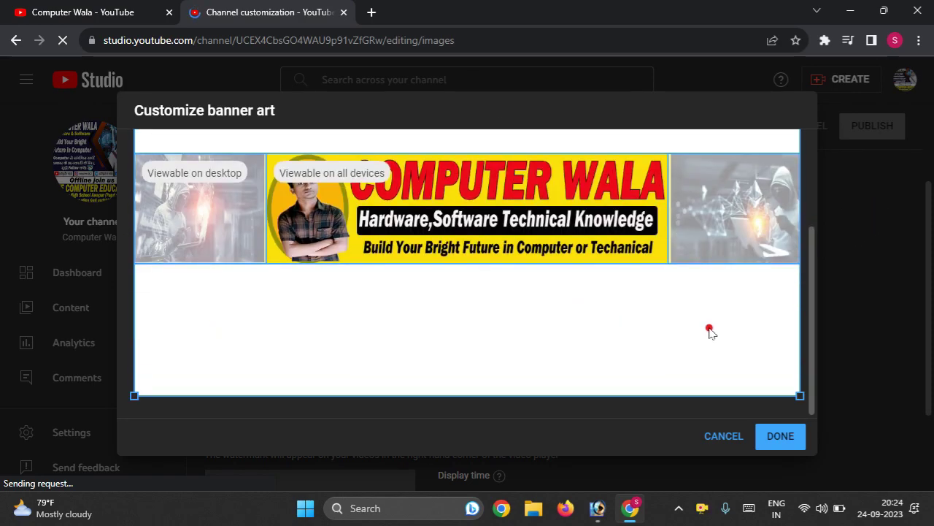
scroll(706, 333, up, 2)
scroll(617, 333, down, 2)
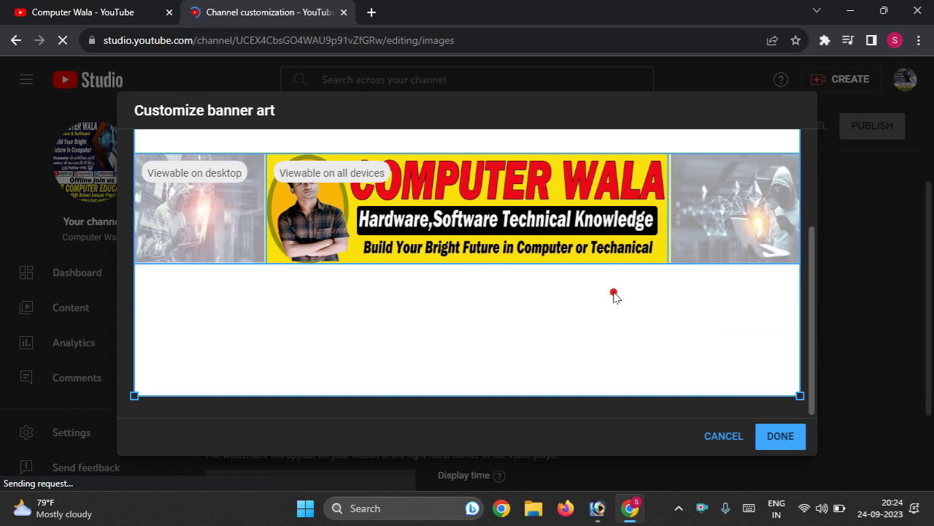
scroll(626, 304, up, 2)
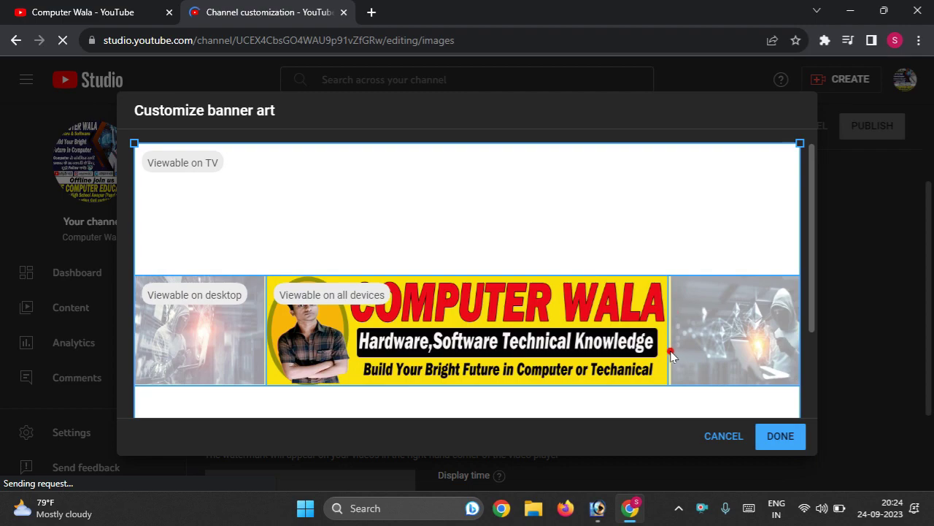
key(alt+Tab)
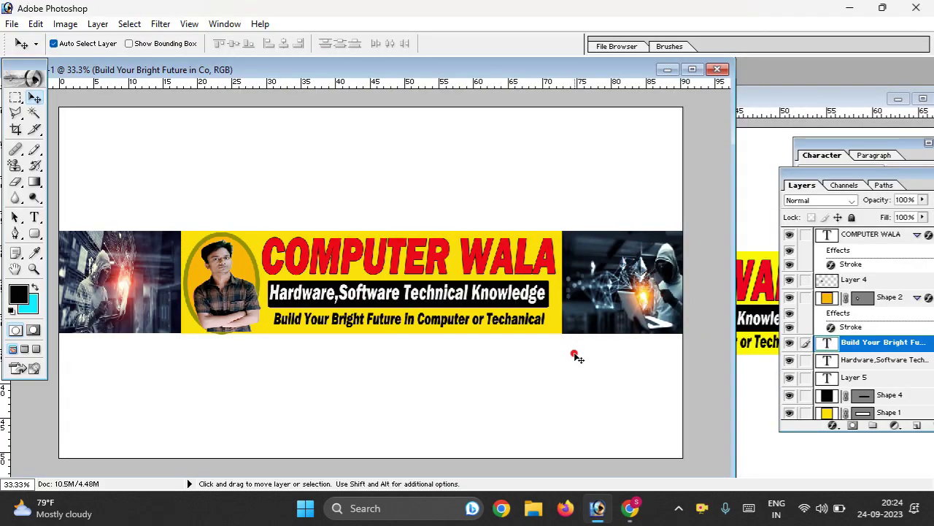